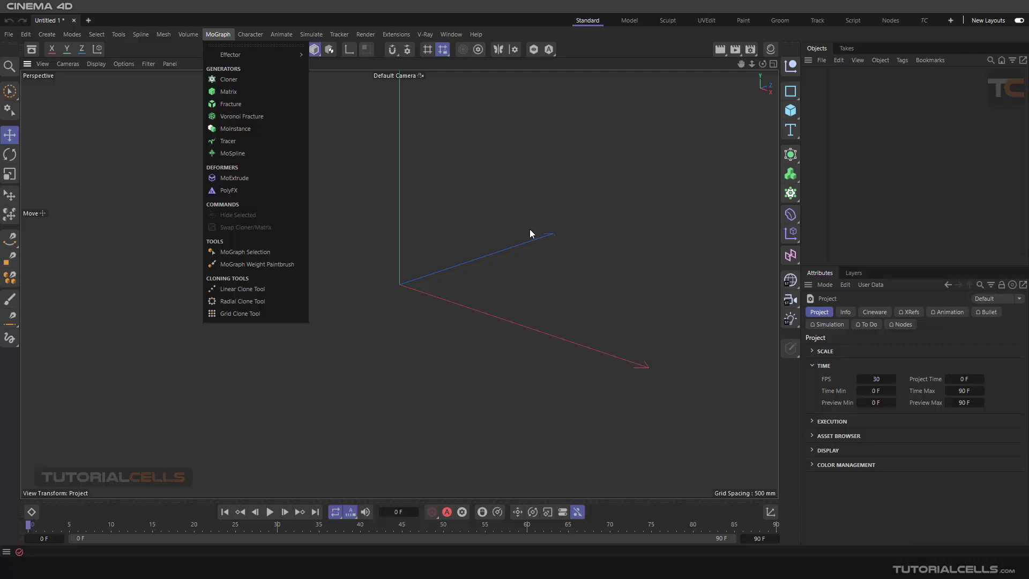
Add a cube primitive, move it in the negative X direction away from the origin, and record its keyframe at frame 0
click(403, 285)
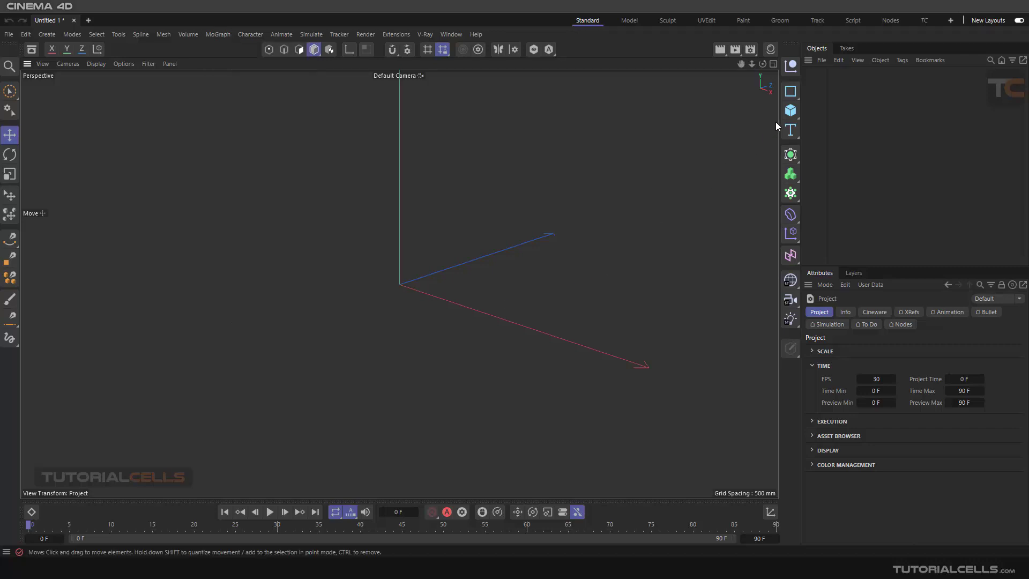
click(791, 110)
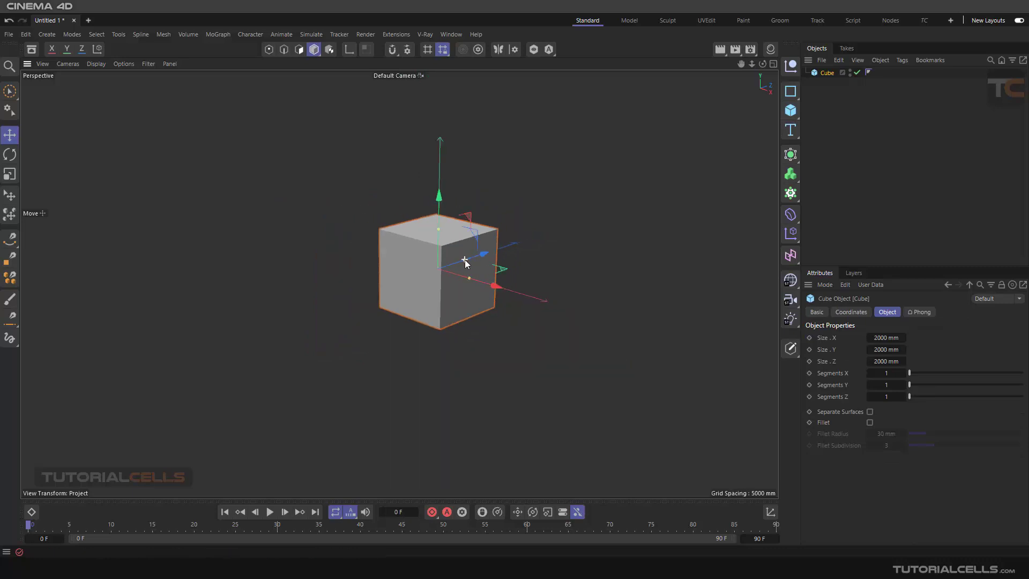
scroll(465, 262, down, 5)
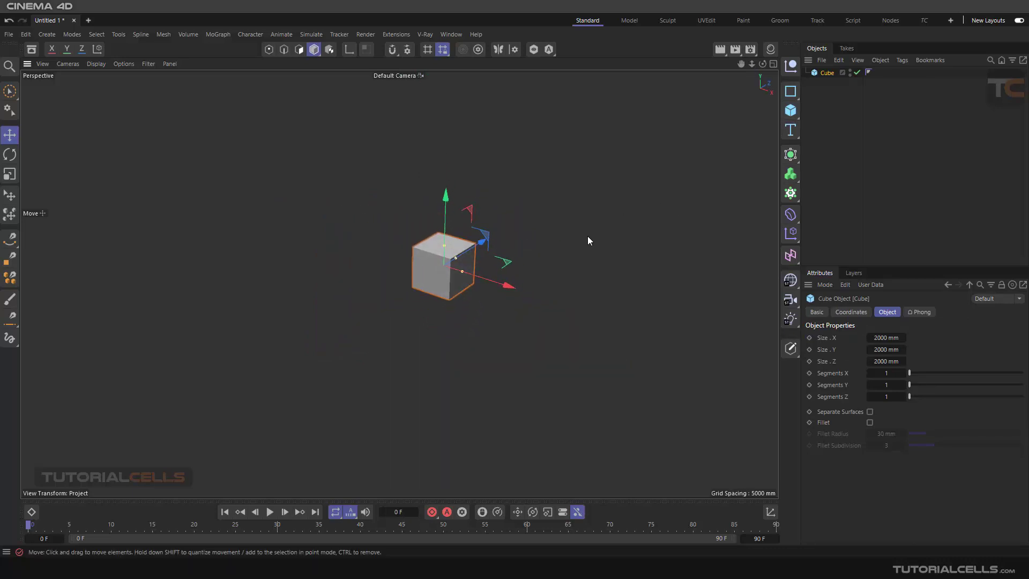
alt+drag(428, 308, 474, 285)
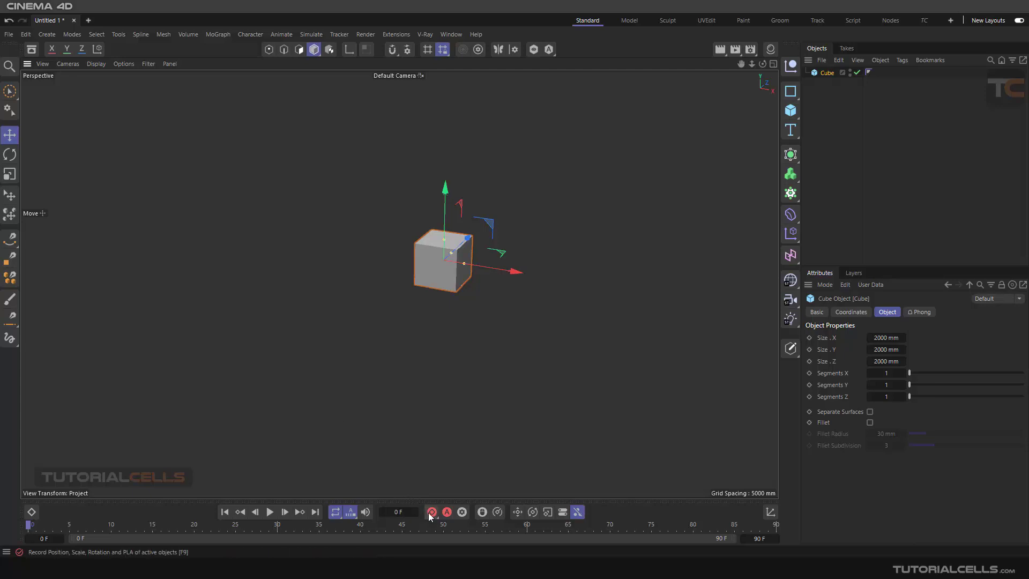
drag(509, 274, 316, 240)
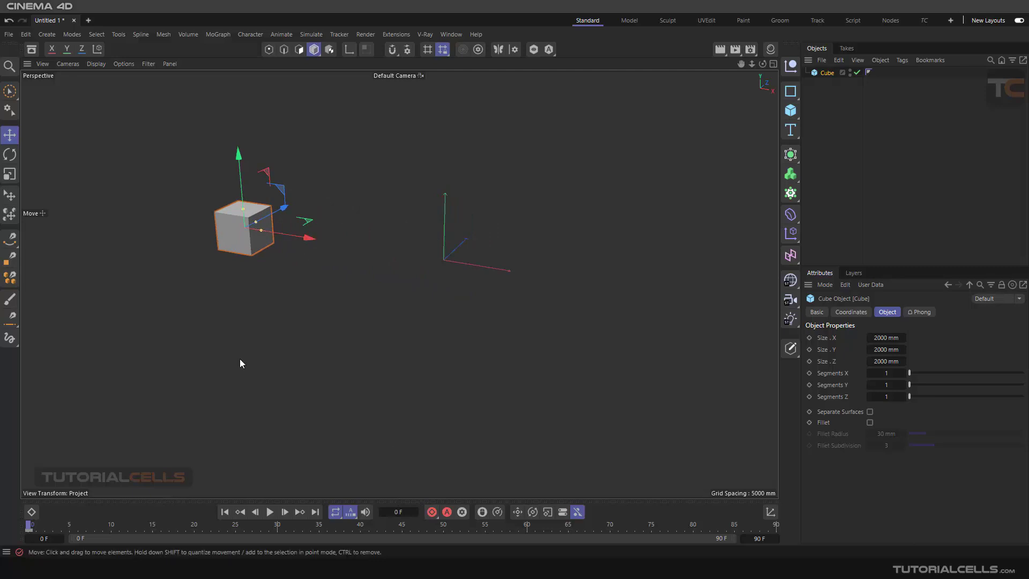
At frame 25, move the cube along X to the opposite side of the origin and record a keyframe
click(235, 529)
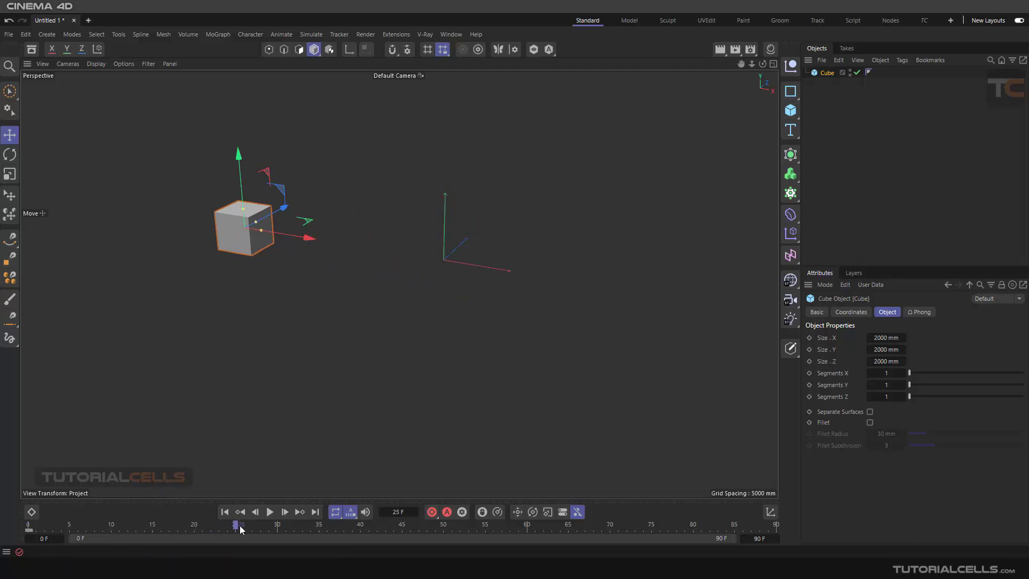
drag(315, 240, 709, 289)
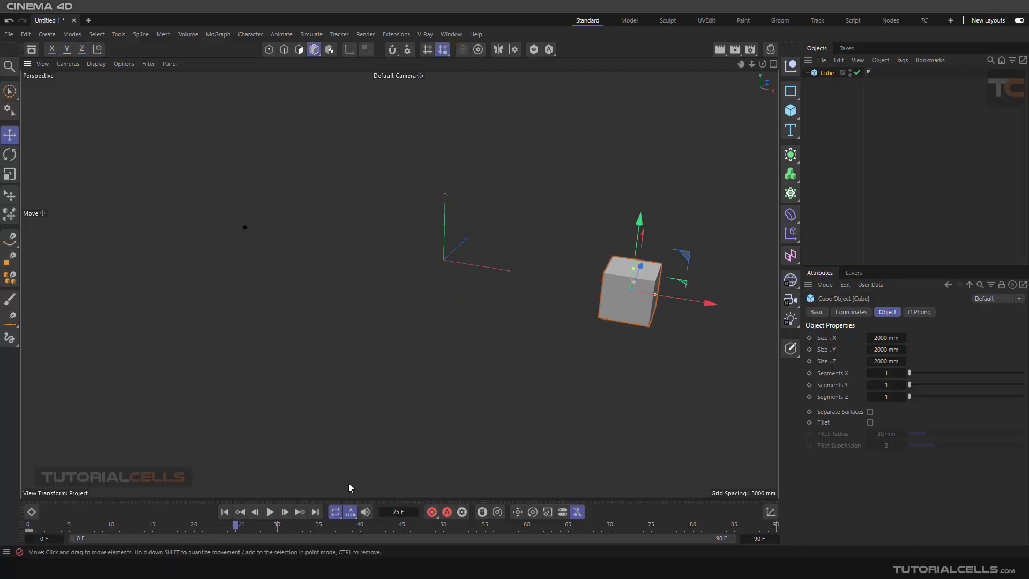
click(431, 512)
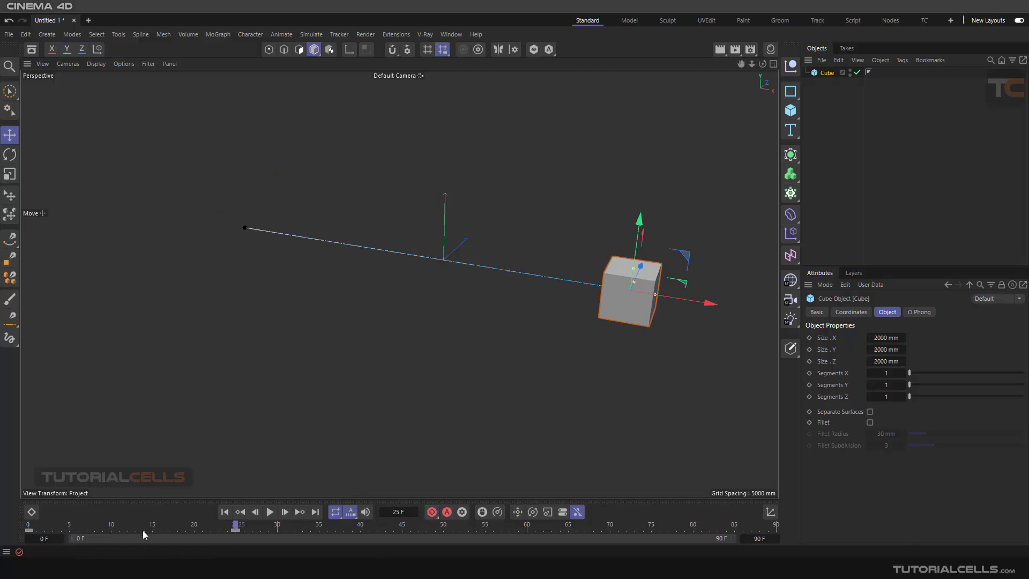
At frame 12, raise the cube along Y and record a keyframe to arch its motion path
drag(137, 526, 128, 529)
drag(408, 200, 410, 82)
click(432, 512)
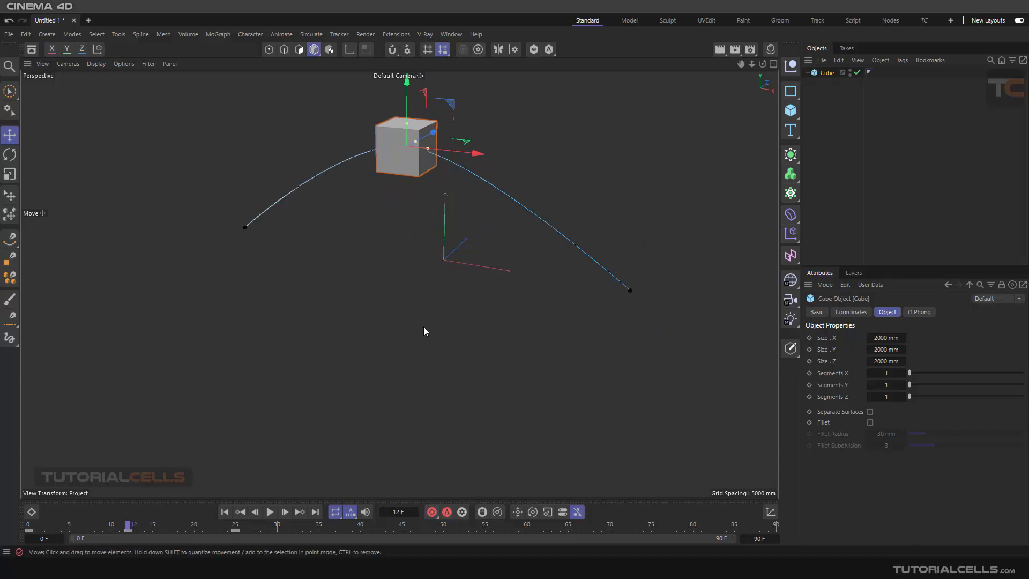
Play the cube's animation from the first frame and select the cube to check its motion path
alt+middle_drag(420, 321, 424, 323)
click(225, 512)
click(270, 511)
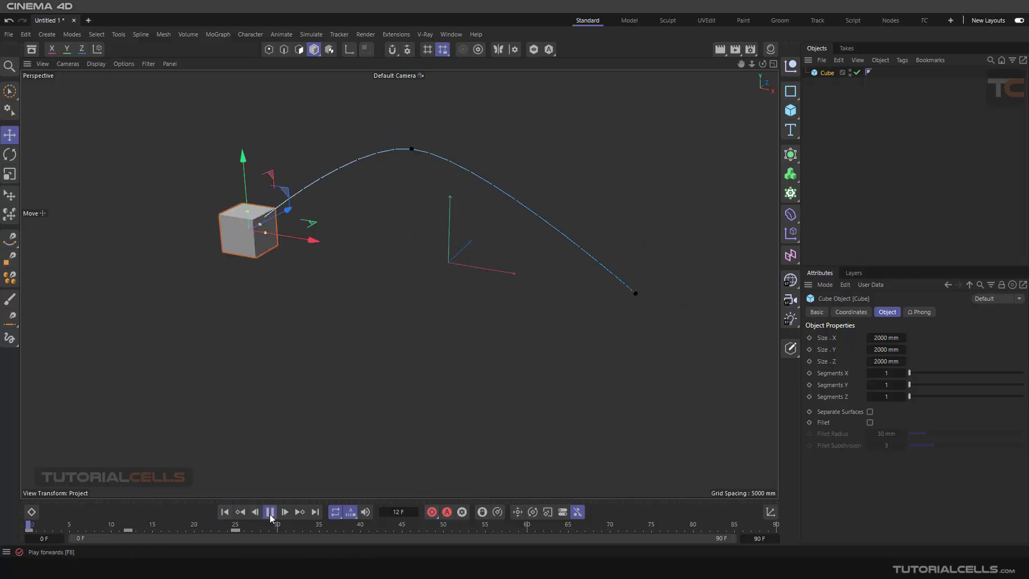
click(814, 134)
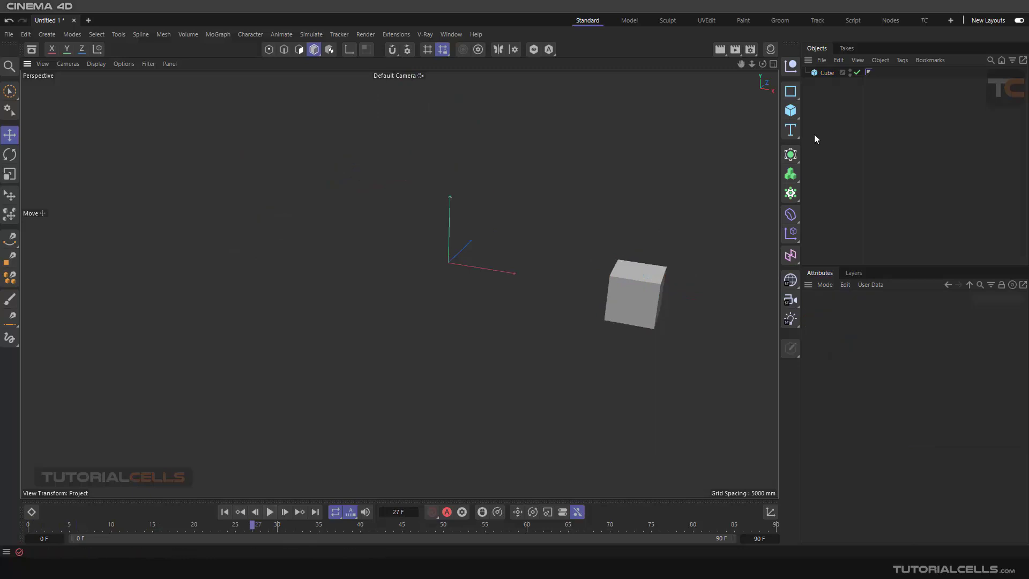
click(825, 73)
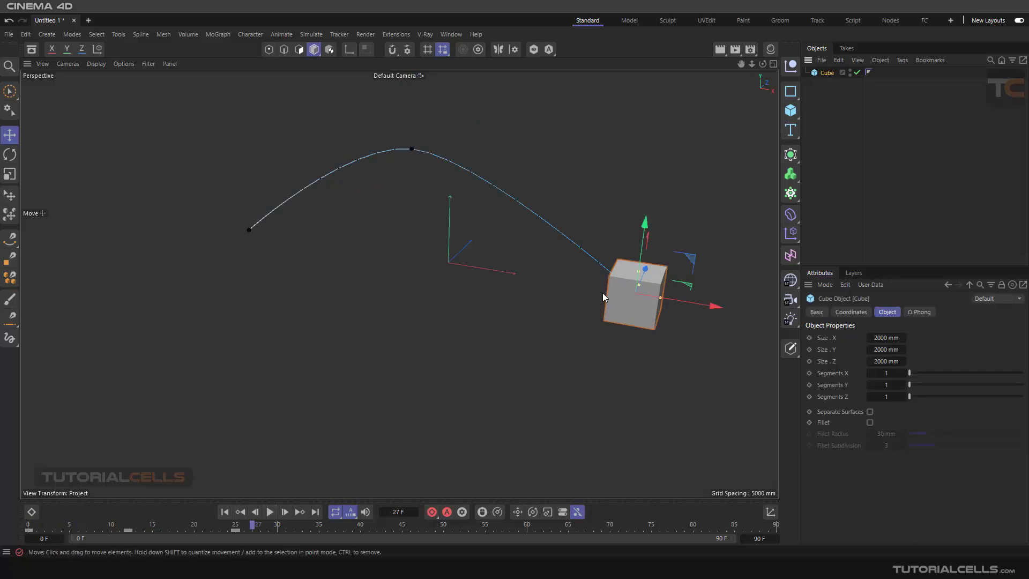
Add a MoGraph Tracer with nothing selected and assign the Cube as its Trace Link
click(335, 104)
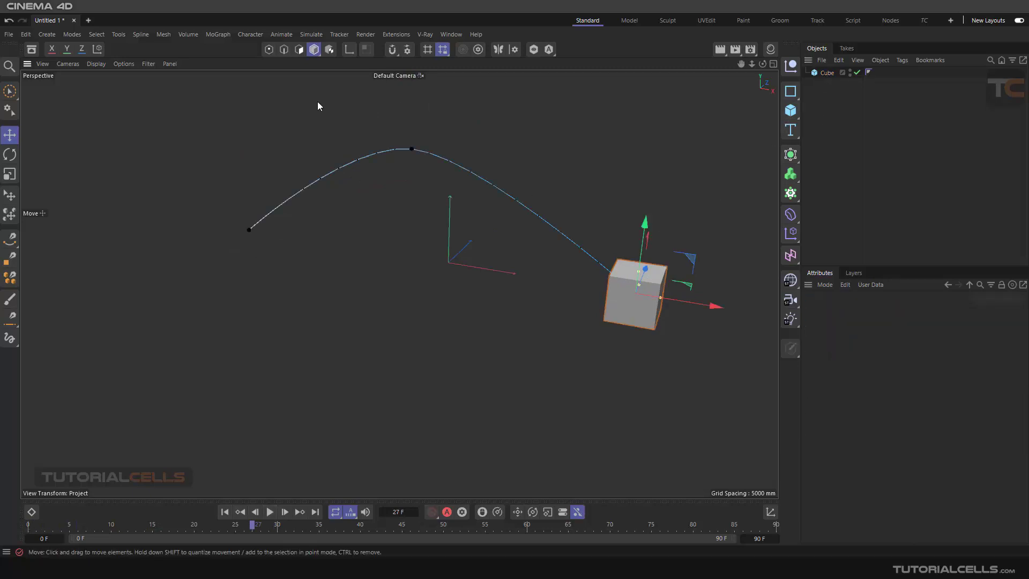
click(228, 34)
click(231, 155)
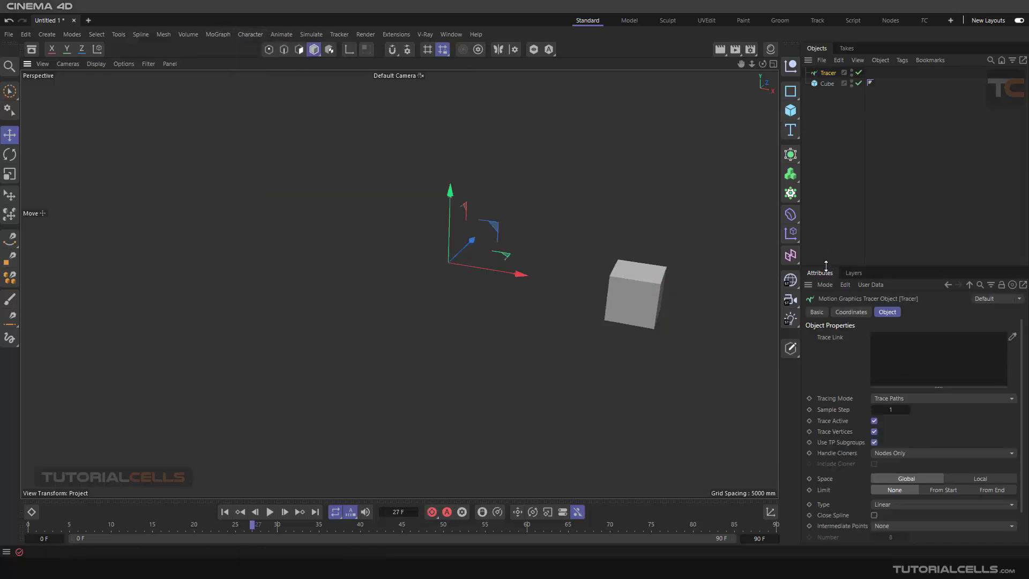
drag(825, 265, 831, 155)
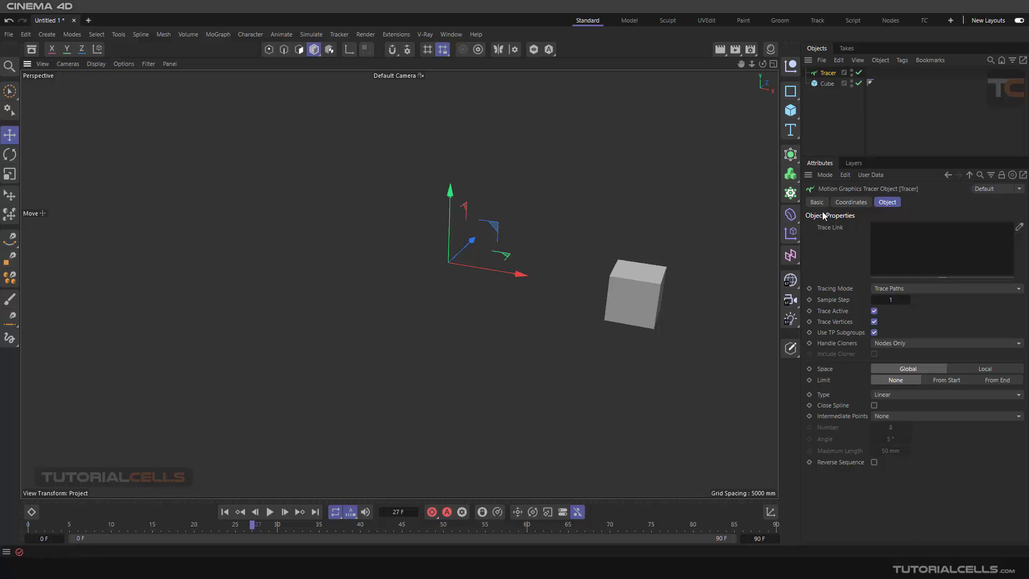
mouse_move(825, 84)
mouse_down()
mouse_move(857, 128)
mouse_move(888, 240)
mouse_up()
Play the animation from the start, examine the traced vertex paths from another angle, and rewind to frame 0
click(224, 512)
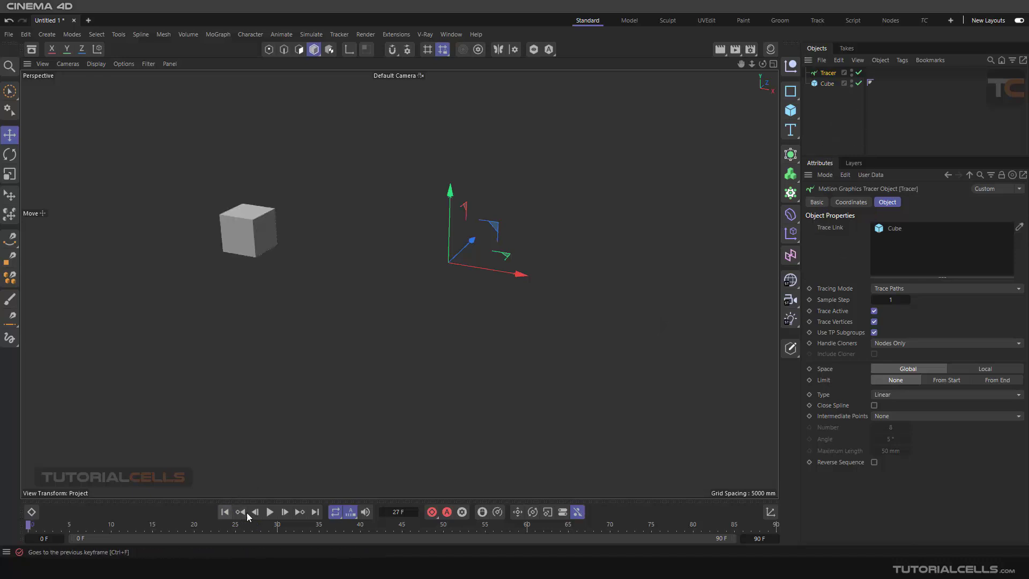
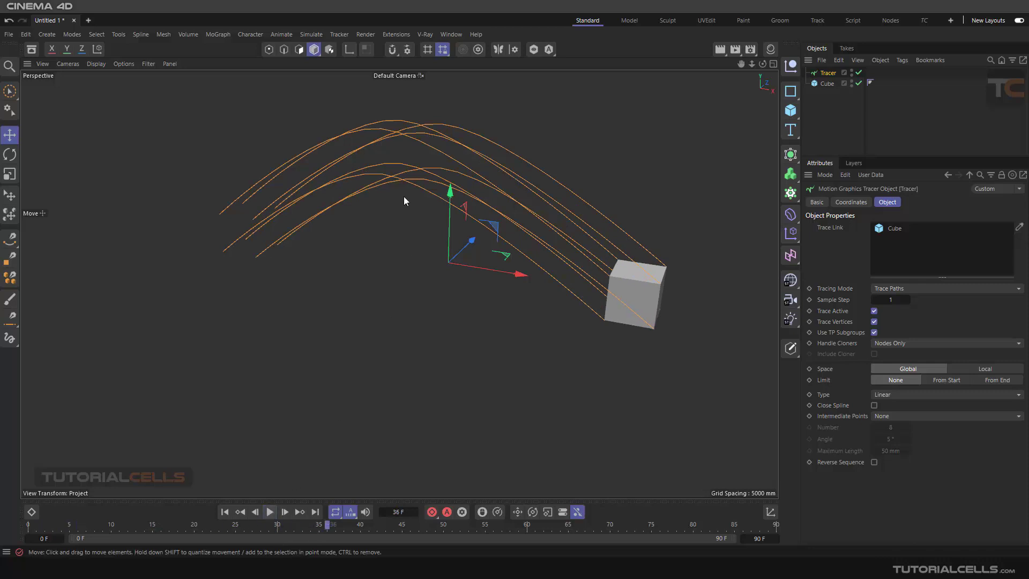
alt+drag(597, 256, 635, 271)
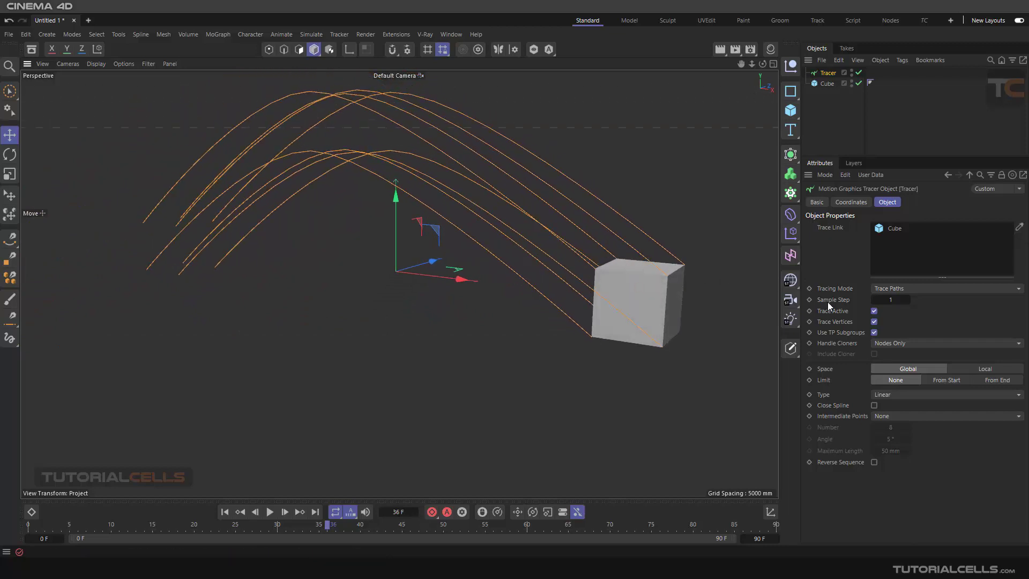
click(911, 290)
click(915, 288)
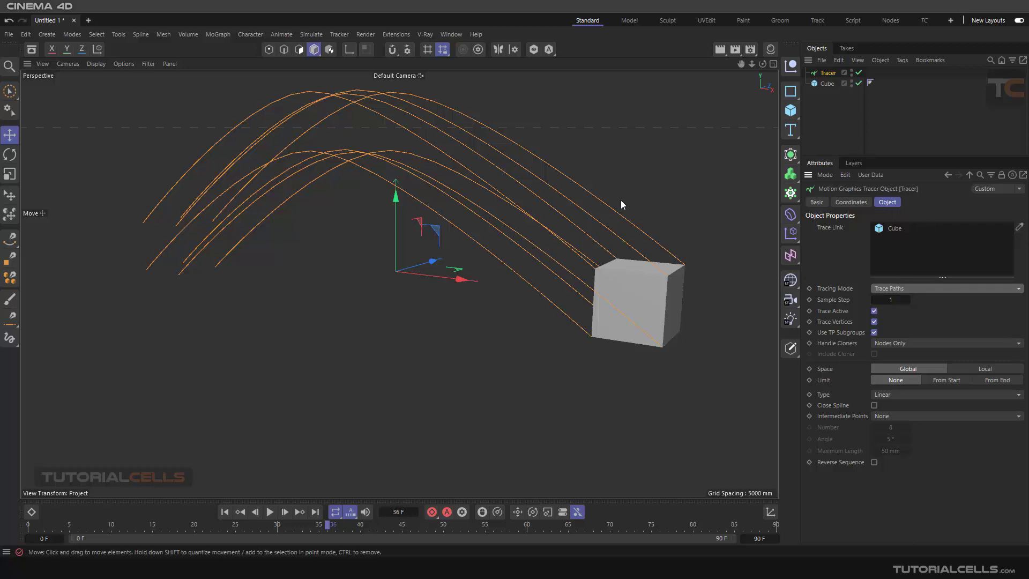
mouse_move(615, 219)
alt+mouse_down()
mouse_move(554, 246)
mouse_move(516, 223)
mouse_move(573, 213)
mouse_move(568, 199)
mouse_move(607, 202)
mouse_move(622, 233)
mouse_move(580, 250)
mouse_move(613, 203)
alt+mouse_up()
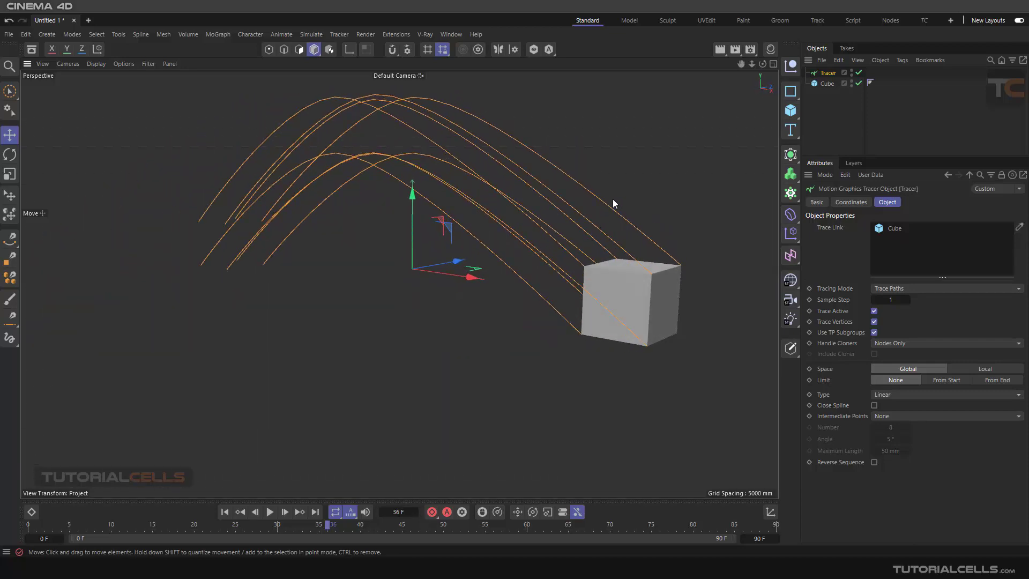
click(224, 511)
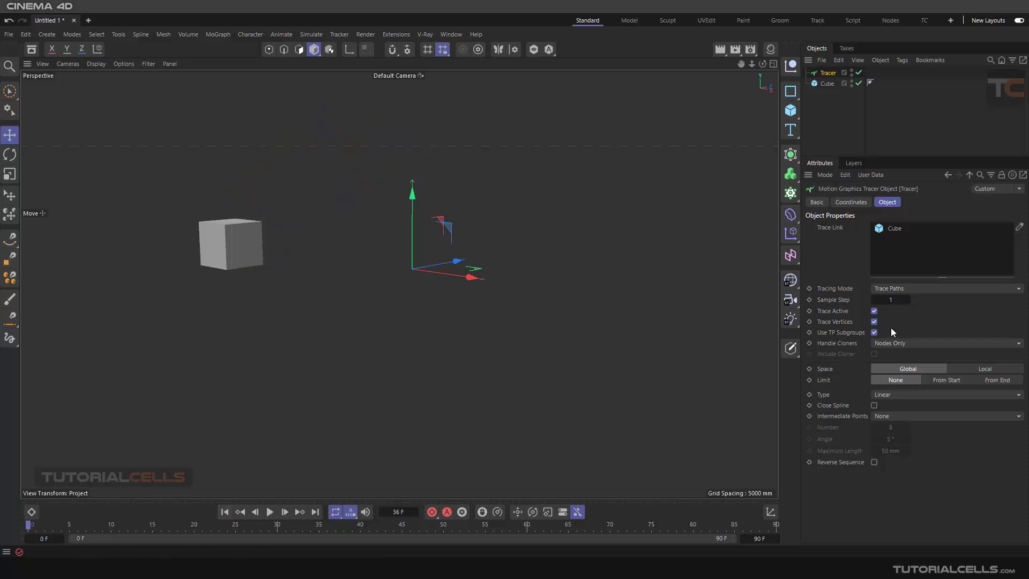
Review the Tracer's available options for Tracing Mode and Handle Cloners
click(912, 288)
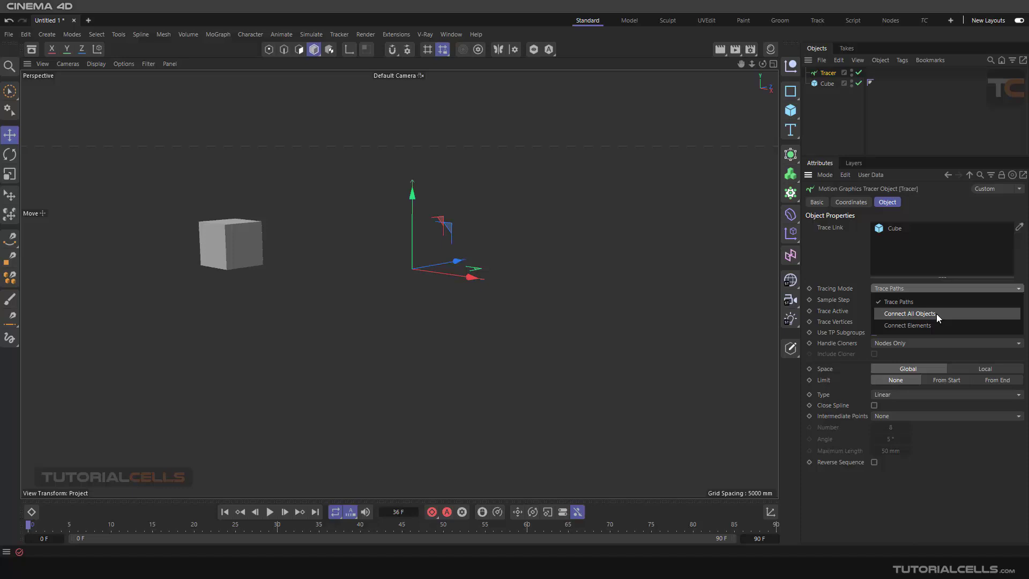
click(841, 358)
click(896, 343)
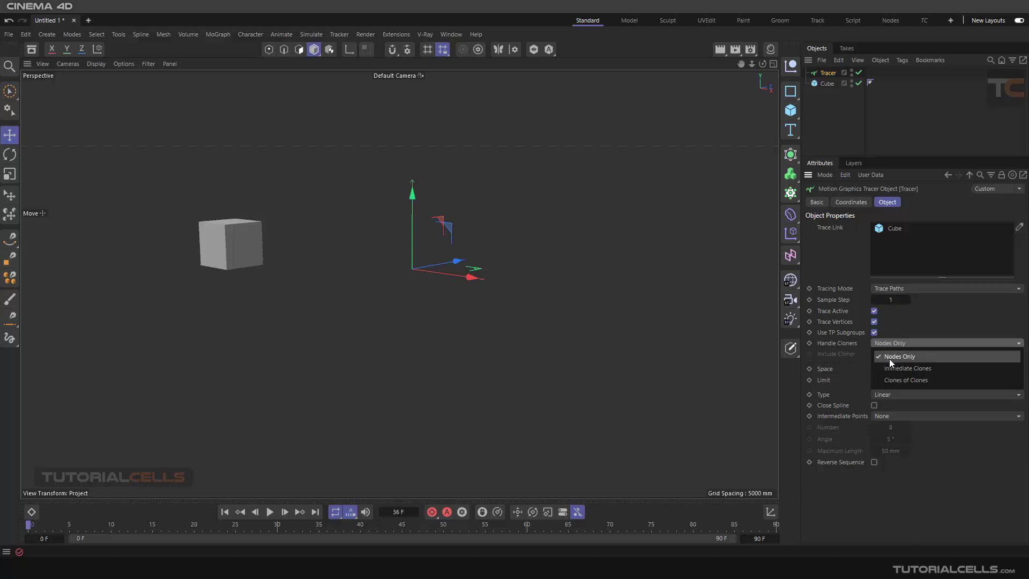
click(910, 326)
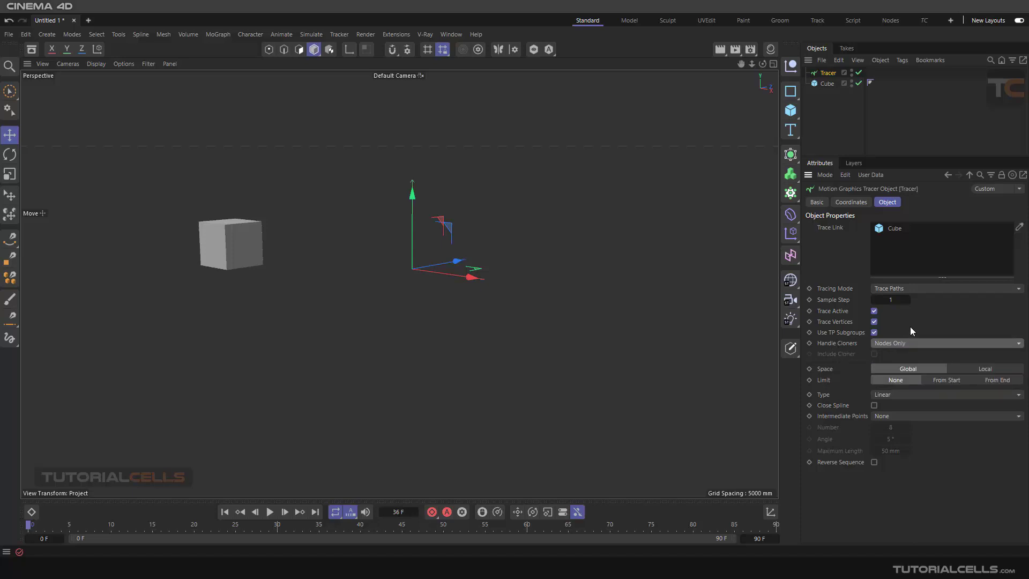
Set the Tracer's Tracing Mode to Connect All Objects and inspect the line connecting the cube's vertices
click(912, 290)
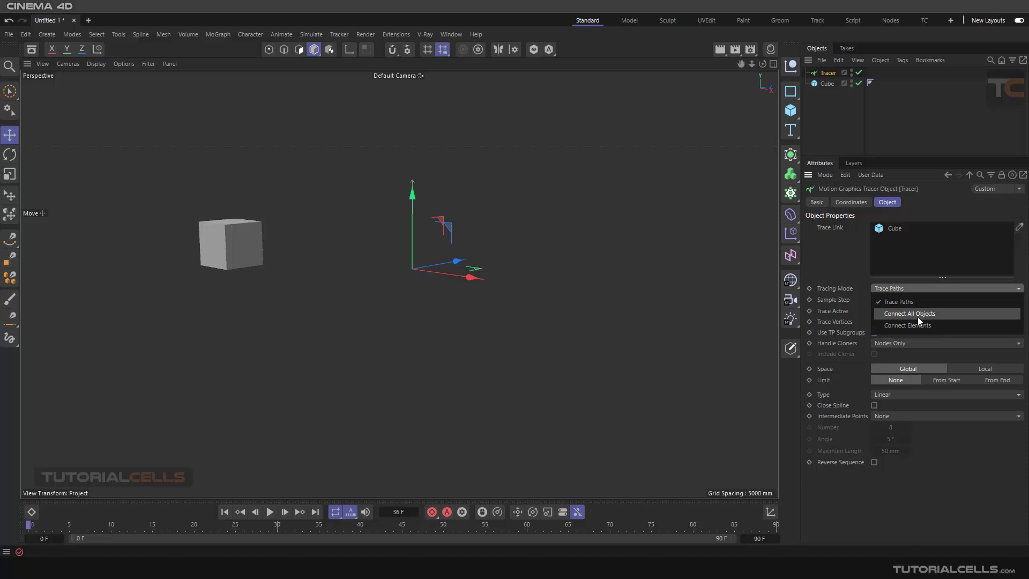
click(917, 317)
scroll(243, 259, up, 5)
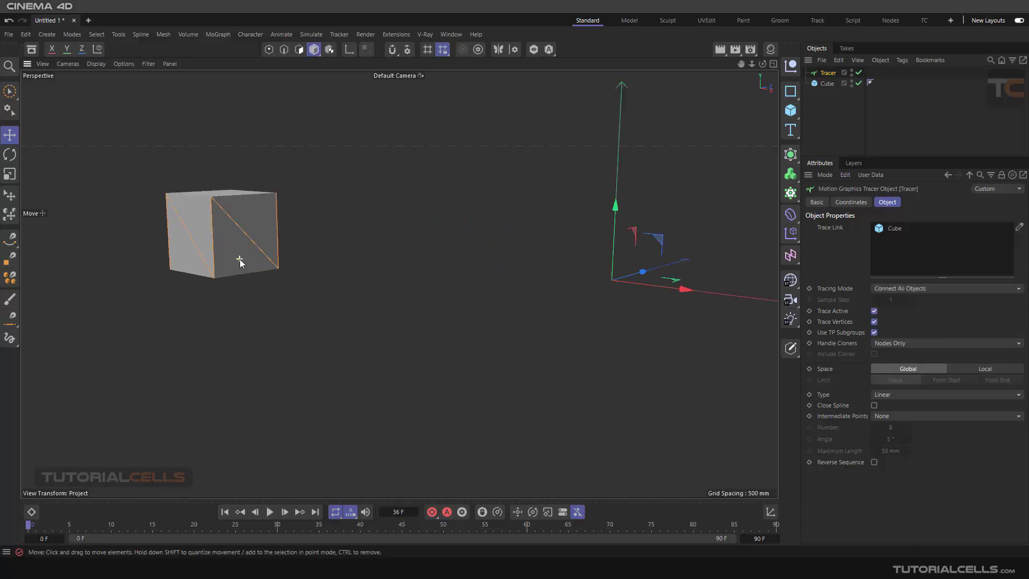
alt+middle_drag(256, 260, 407, 301)
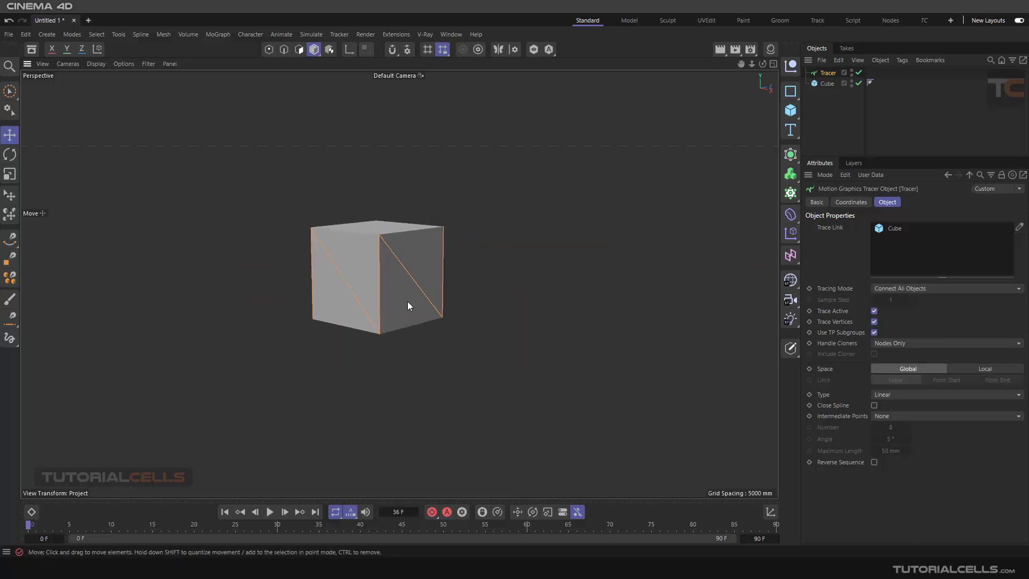
alt+drag(407, 301, 425, 317)
scroll(422, 319, down, 3)
scroll(437, 320, down, 3)
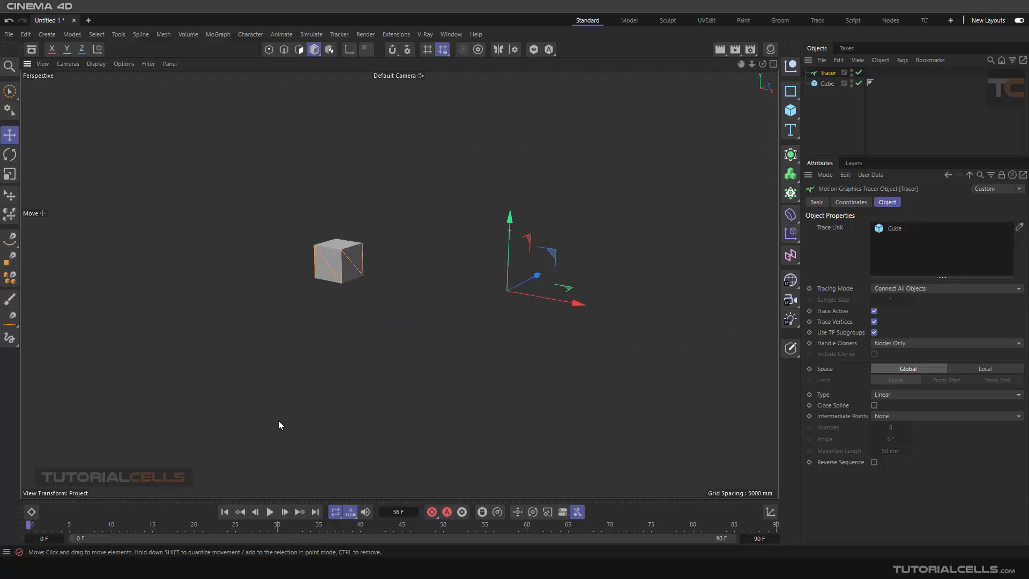
Play the animation up to frame 22 and hide the Cube in the viewport so only the tracer line shows
click(270, 511)
click(270, 512)
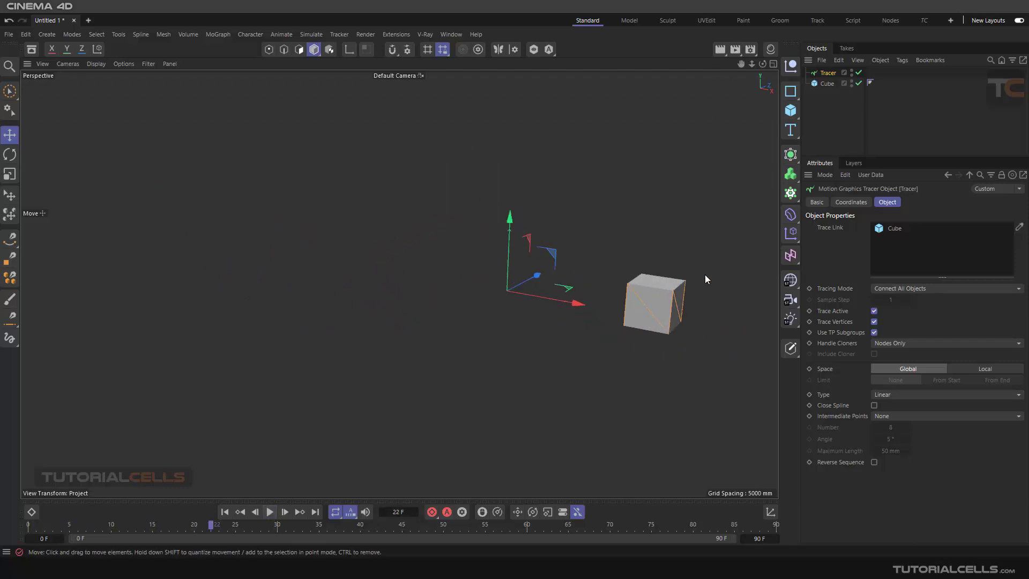
alt+drag(705, 274, 622, 302)
alt+drag(365, 250, 593, 281)
click(850, 80)
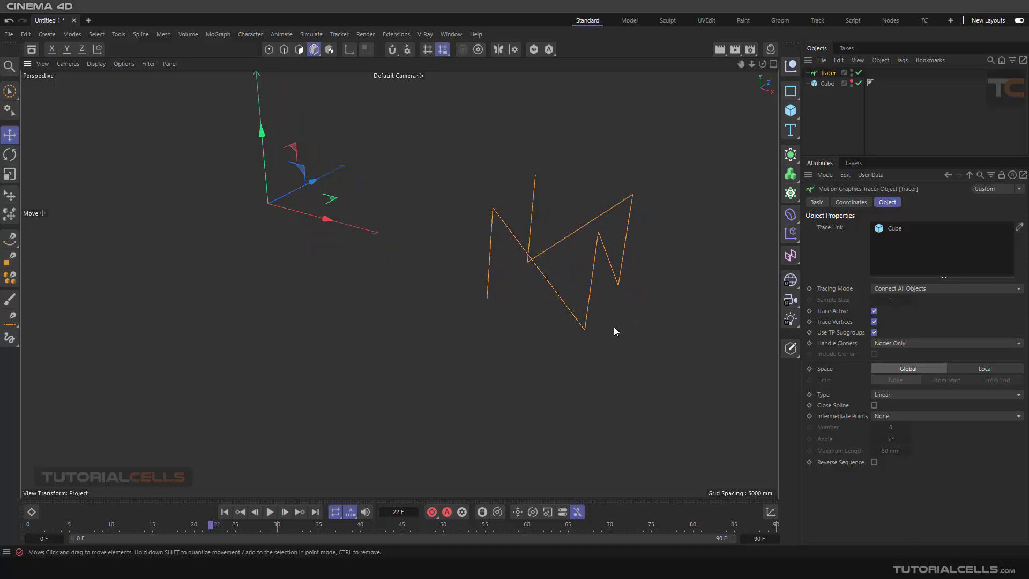
Try the Connect Elements tracing mode on the Tracer, and set the mode back to Trace Paths
click(893, 290)
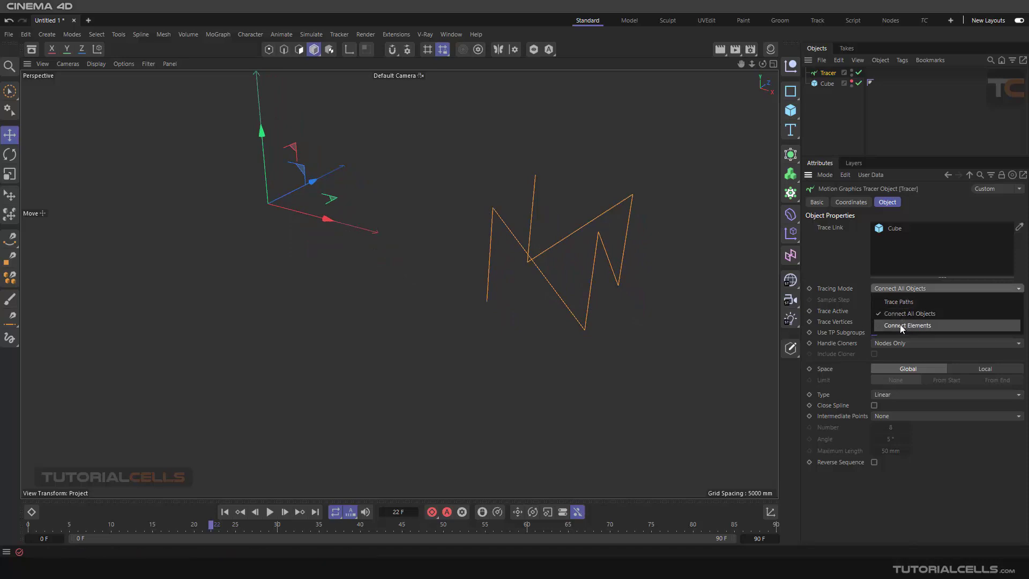
click(899, 326)
click(909, 290)
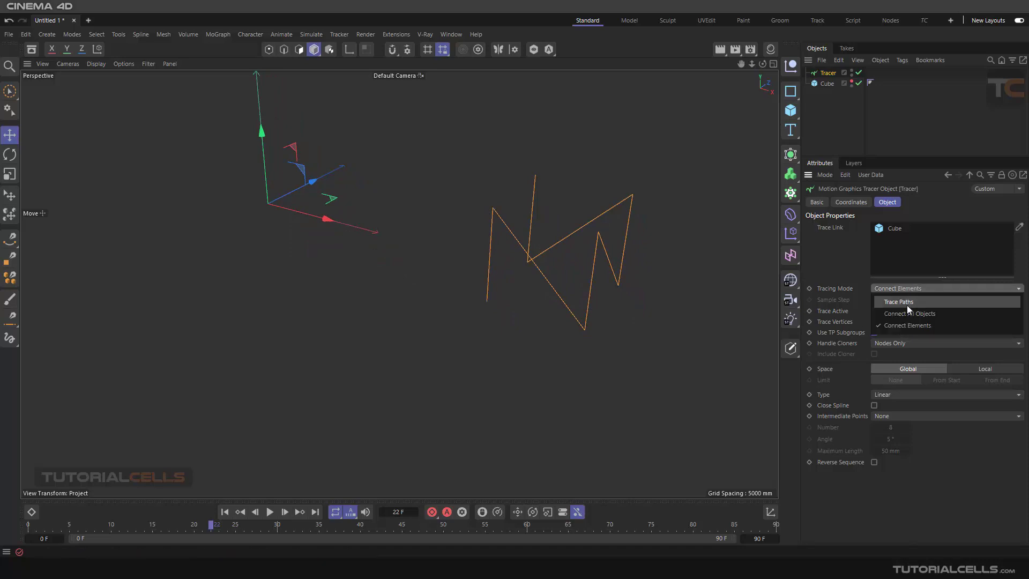
click(902, 305)
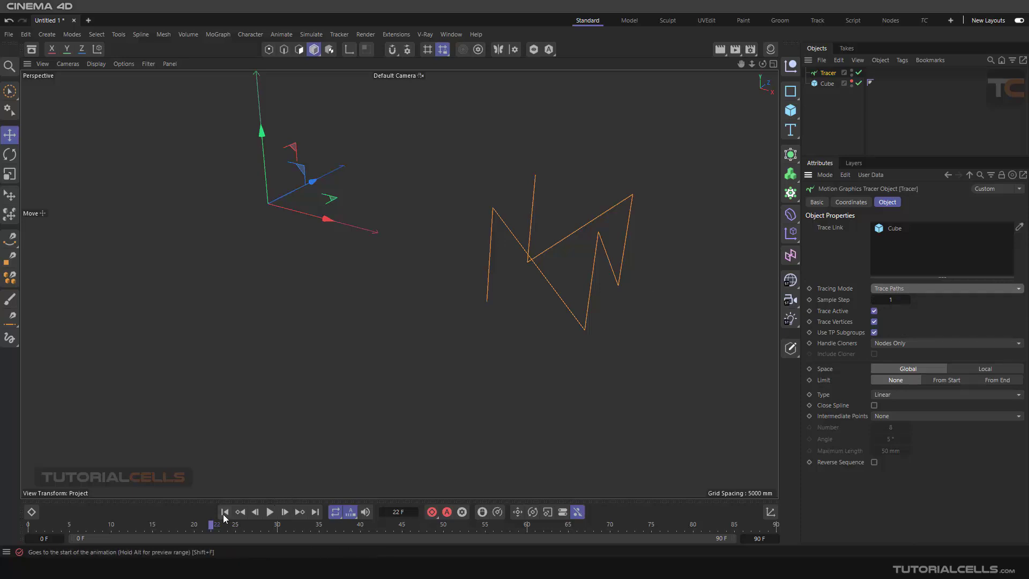
Rewind the animation to frame 0 and delete the Cube from the scene
key(shift+f)
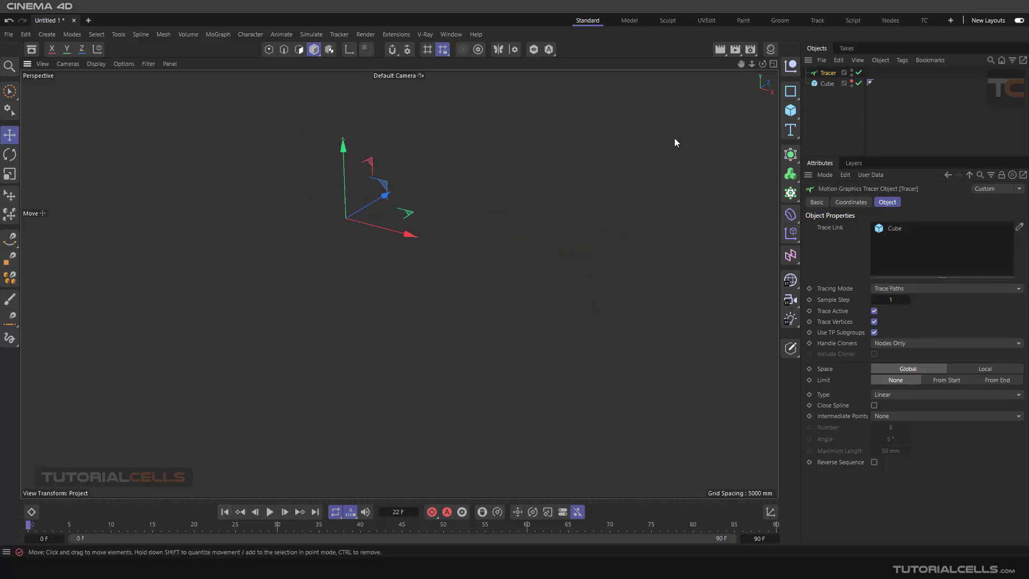
click(827, 84)
key(Delete)
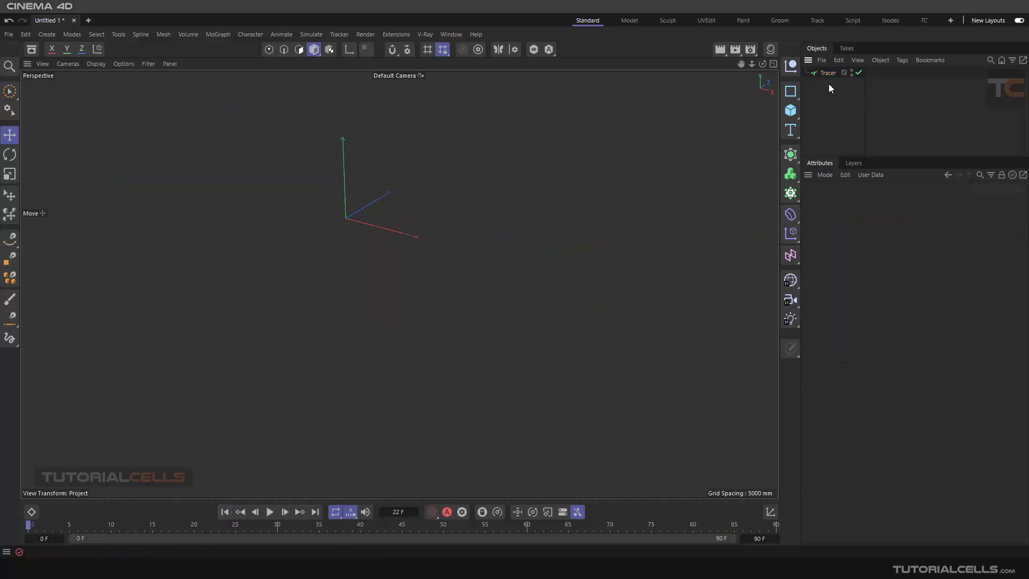
Delete the Tracer from the scene and add a new Cube
click(828, 73)
key(Delete)
click(790, 109)
drag(428, 188, 493, 225)
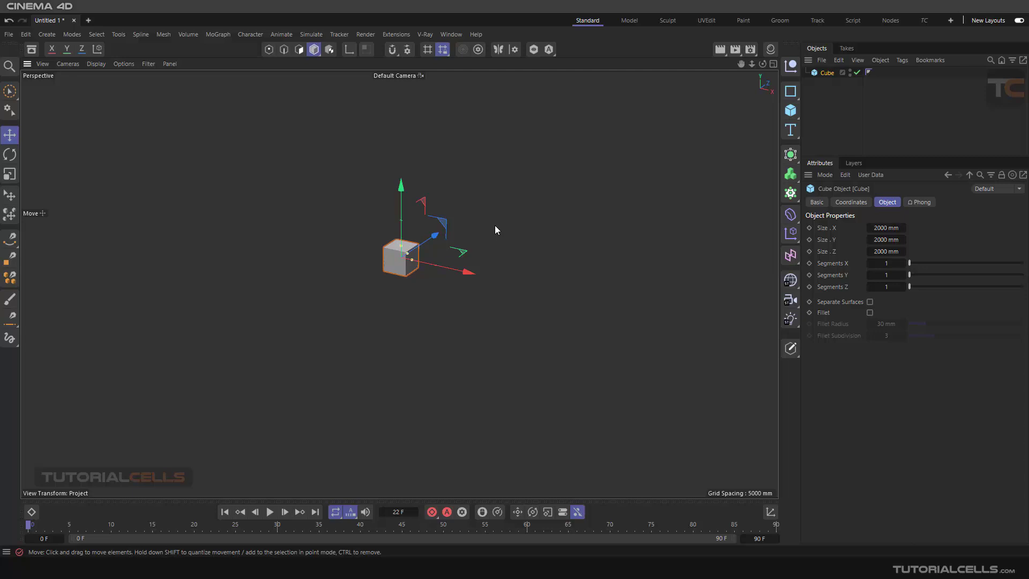
Place the Cube inside a Cloner and scale the source cube down so the grid clones separate
alt+click(790, 193)
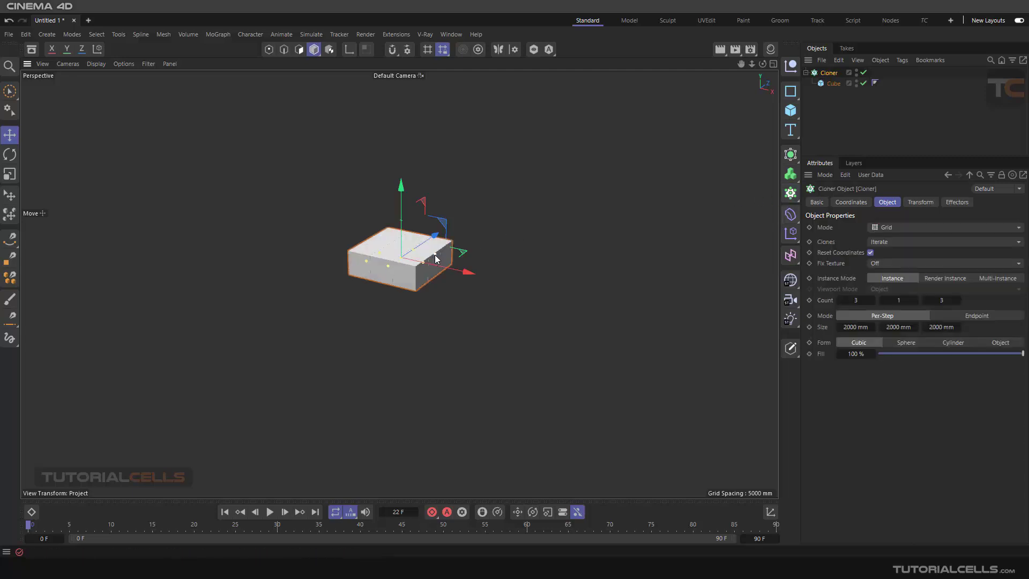
mouse_move(435, 255)
mouse_down()
mouse_move(530, 285)
mouse_move(554, 253)
mouse_move(617, 243)
mouse_move(587, 245)
mouse_up()
key(ctrl+z)
click(832, 84)
click(10, 174)
drag(586, 215, 481, 256)
scroll(405, 253, up, 5)
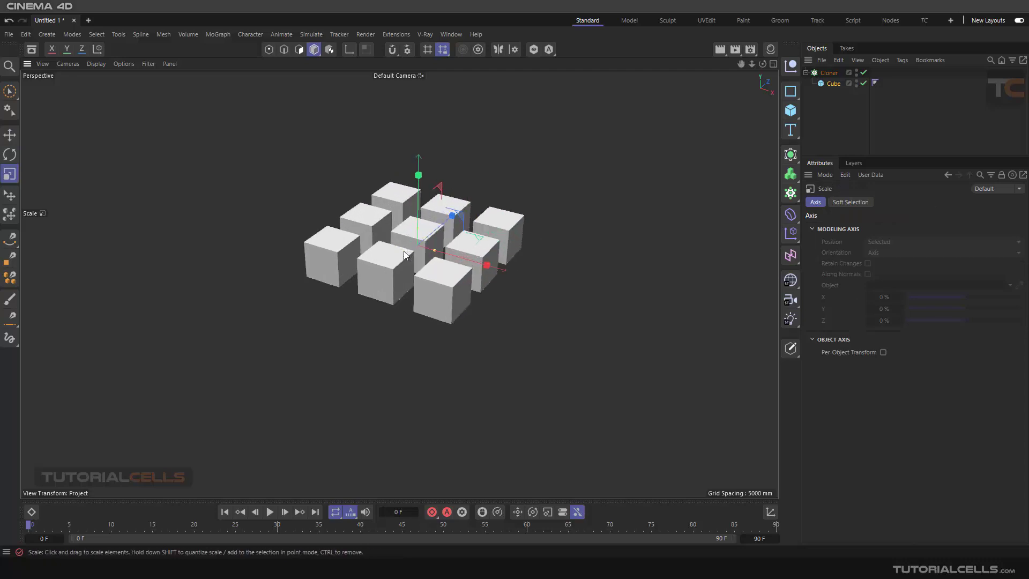
Add a MoGraph Tracer and assign the Cloner to its Trace Link
click(439, 98)
click(214, 33)
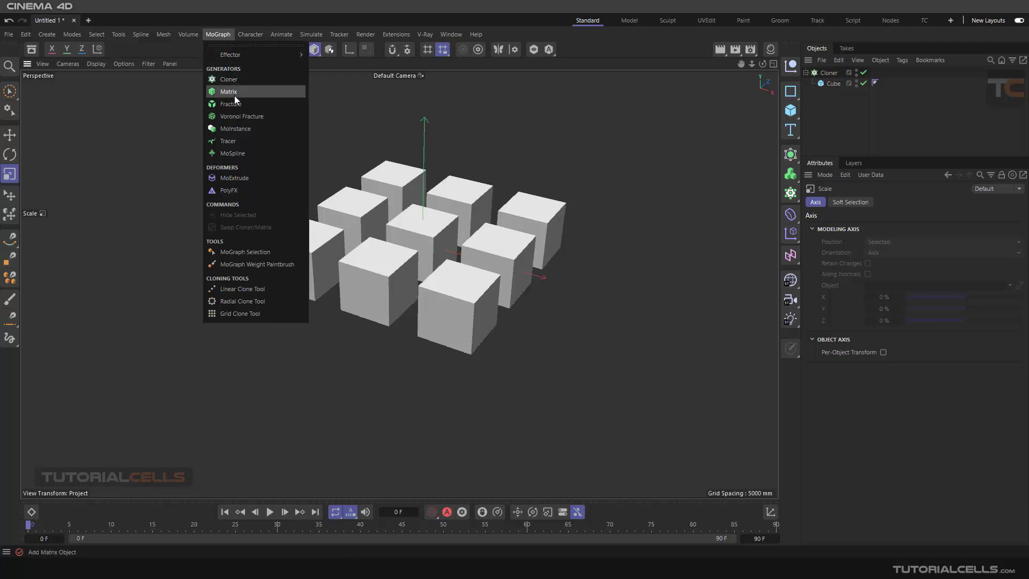
click(228, 141)
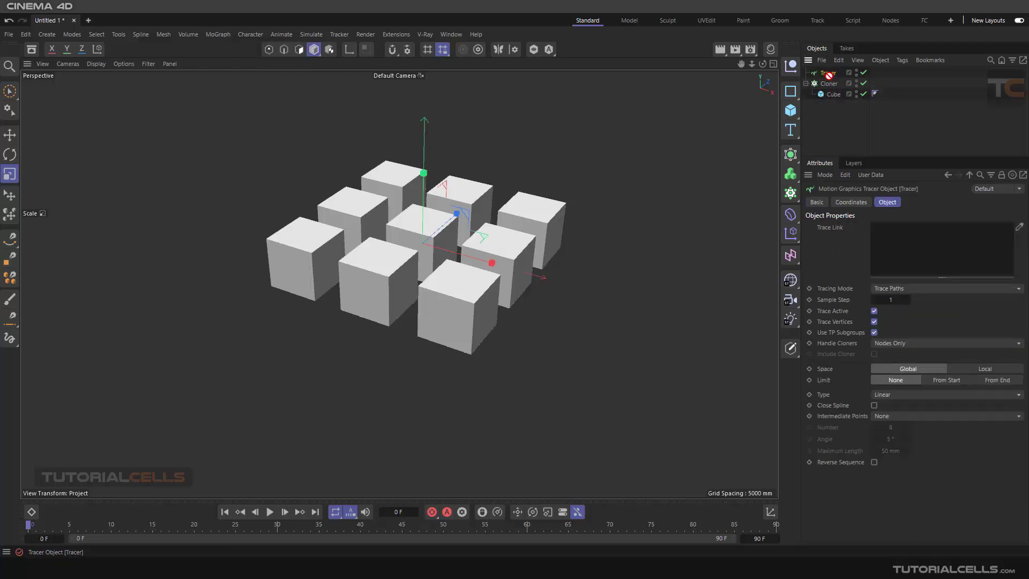
drag(829, 75, 837, 89)
drag(898, 242, 898, 244)
scroll(452, 260, up, 5)
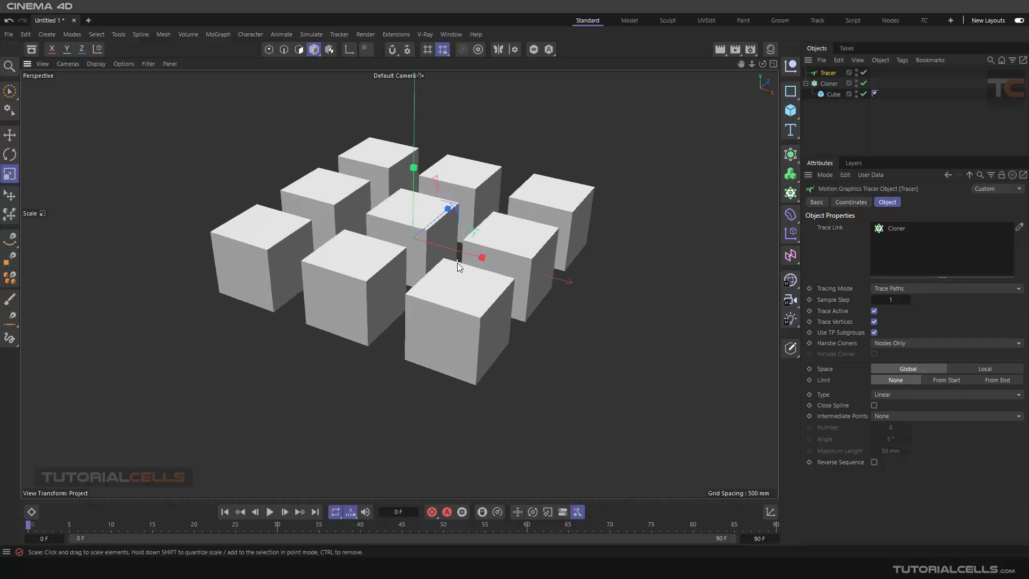
Set the Tracer's Tracing Mode to Connect All Objects and inspect the lines between the clones
click(911, 288)
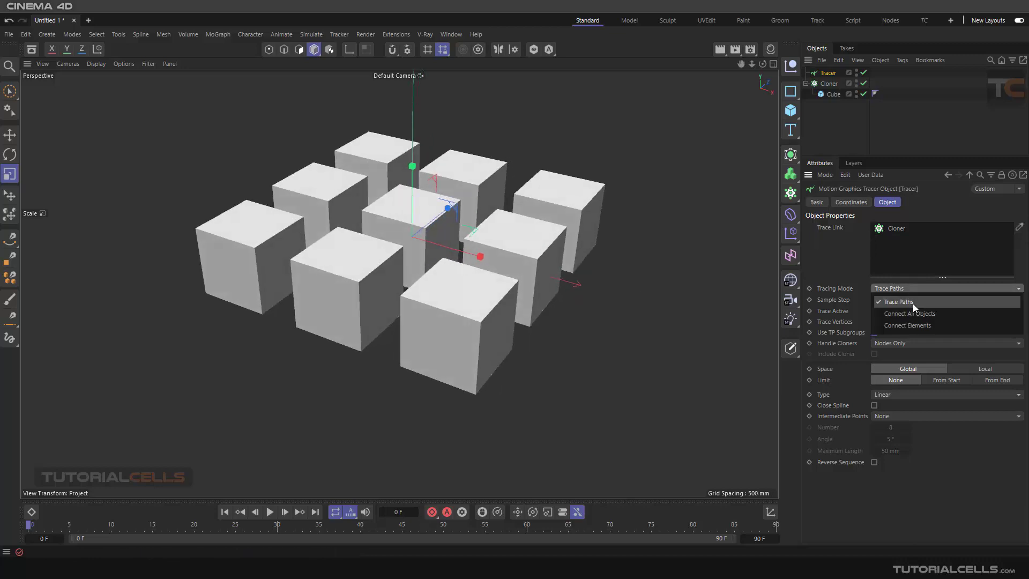
click(889, 307)
alt+drag(579, 252, 462, 250)
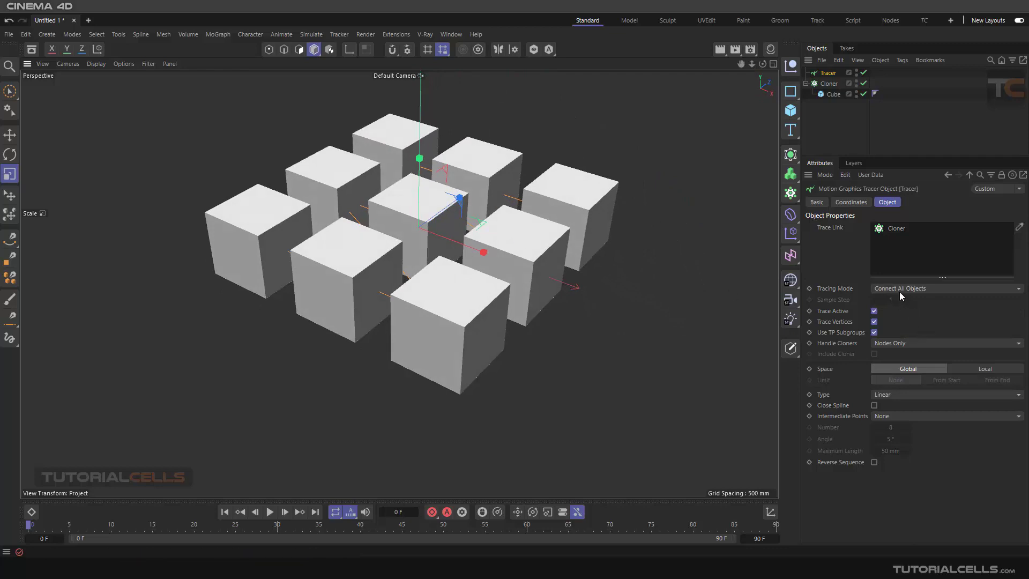
scroll(439, 268, down, 4)
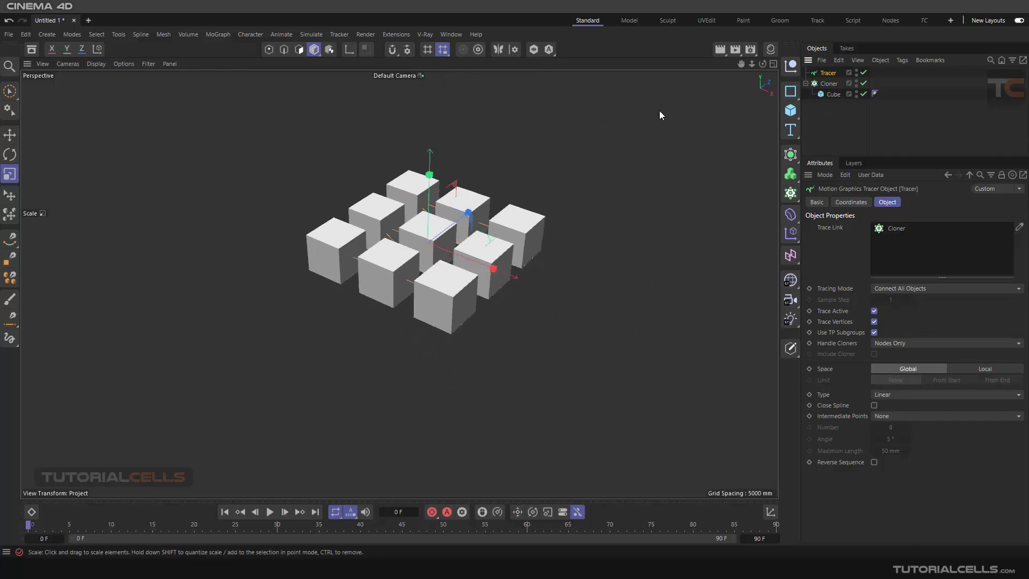
Scale the Cloner's source Cube down further to about 672 mm per side
click(832, 94)
drag(619, 100, 514, 182)
scroll(402, 283, up, 4)
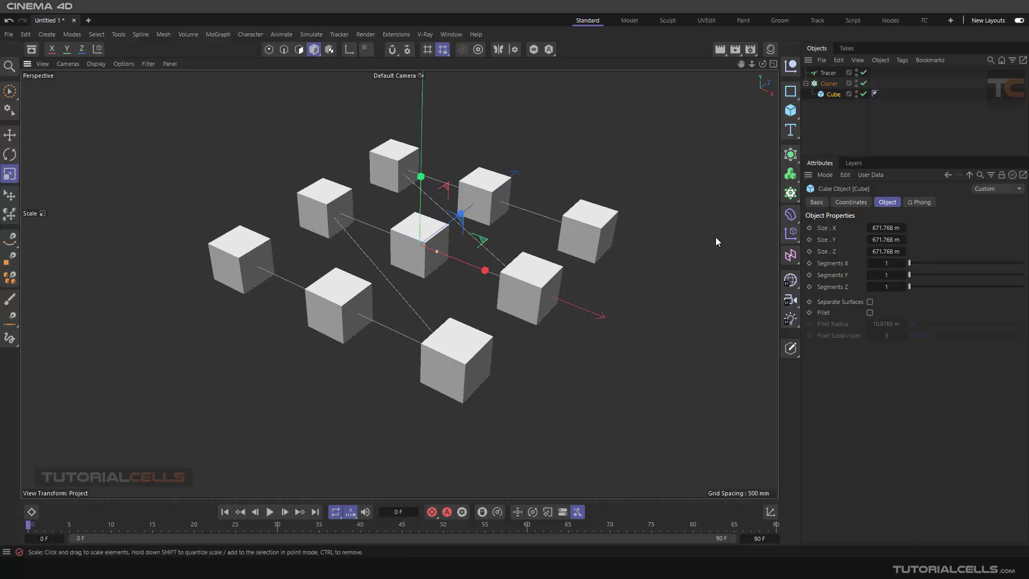
Add a Random effector to the Cloner and set its Random Mode to Noise
click(828, 84)
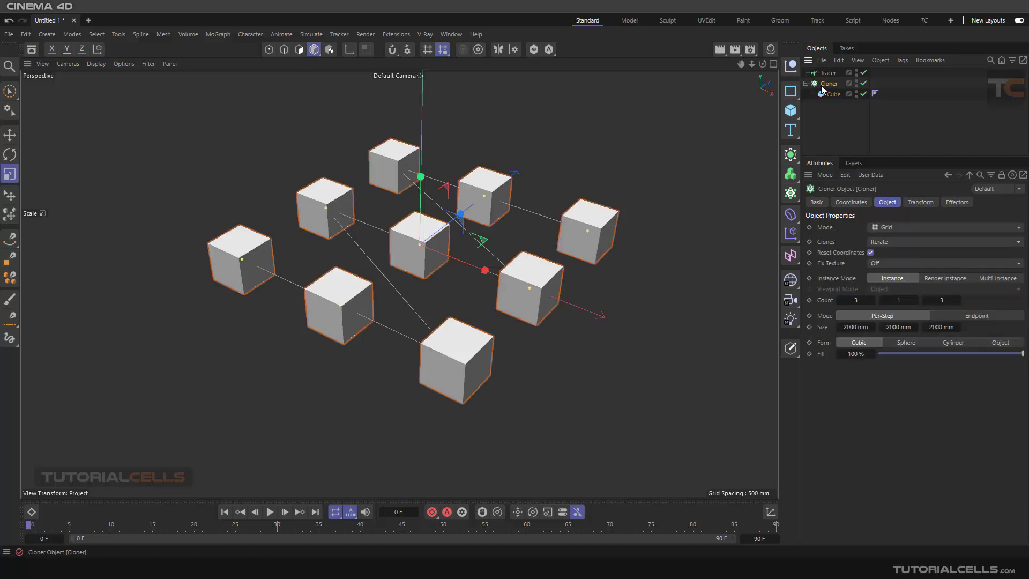
click(213, 35)
mouse_move(283, 56)
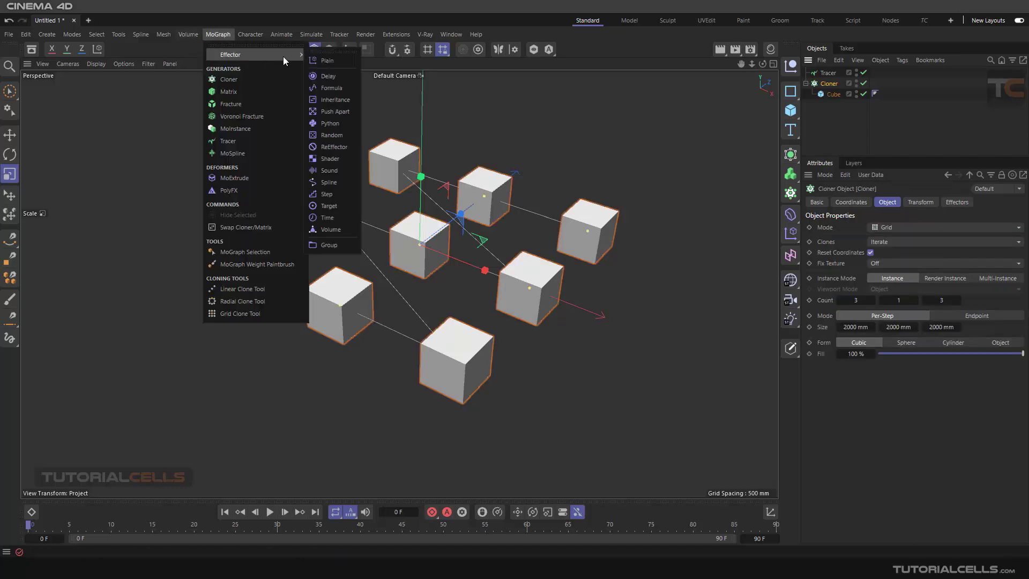
click(331, 136)
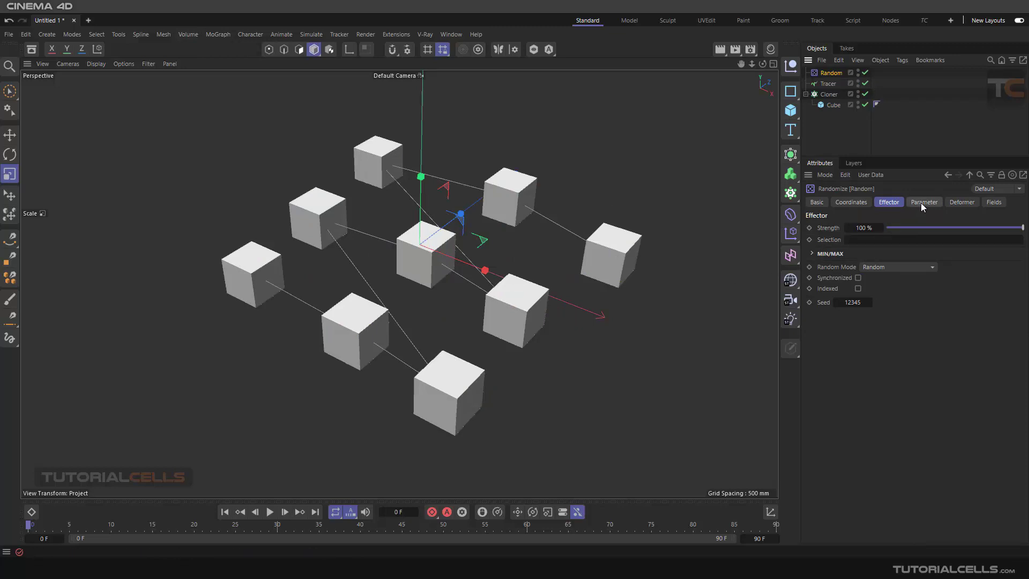
click(904, 266)
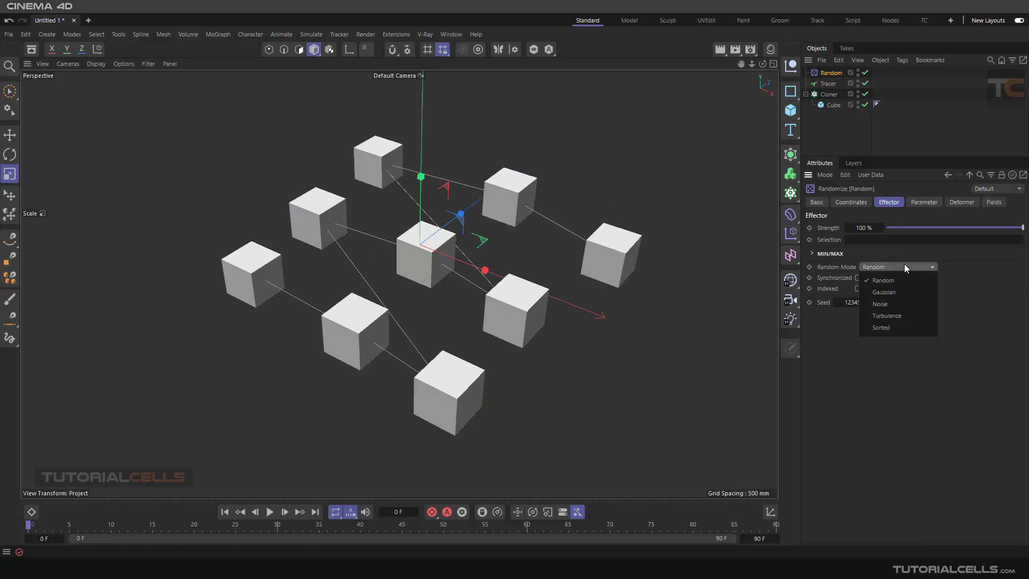
click(899, 303)
Set the Random effector's position to 831 mm in X, 1003 mm in Y and 1341 mm in Z, and play the animation
click(915, 203)
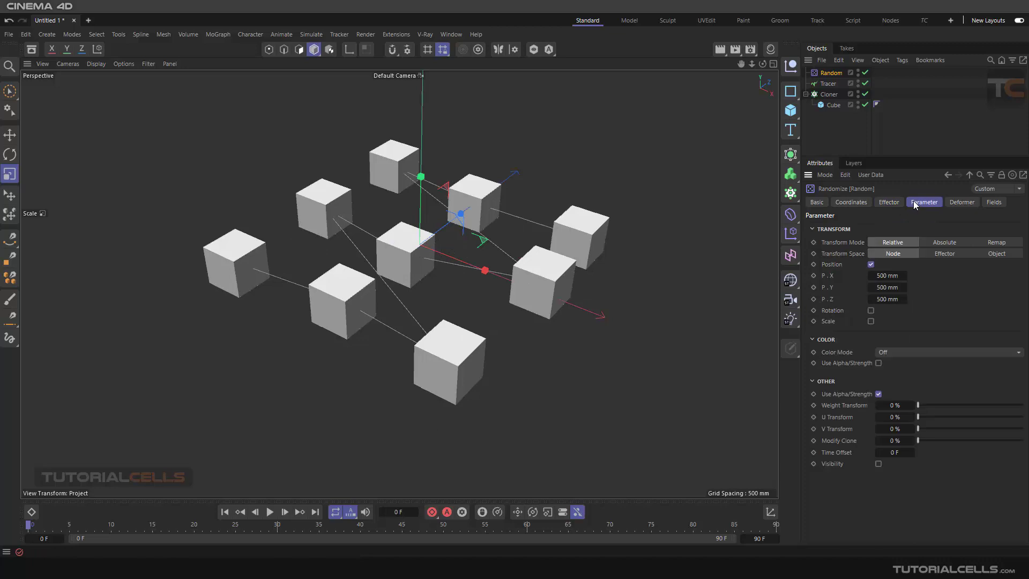
drag(881, 279, 883, 301)
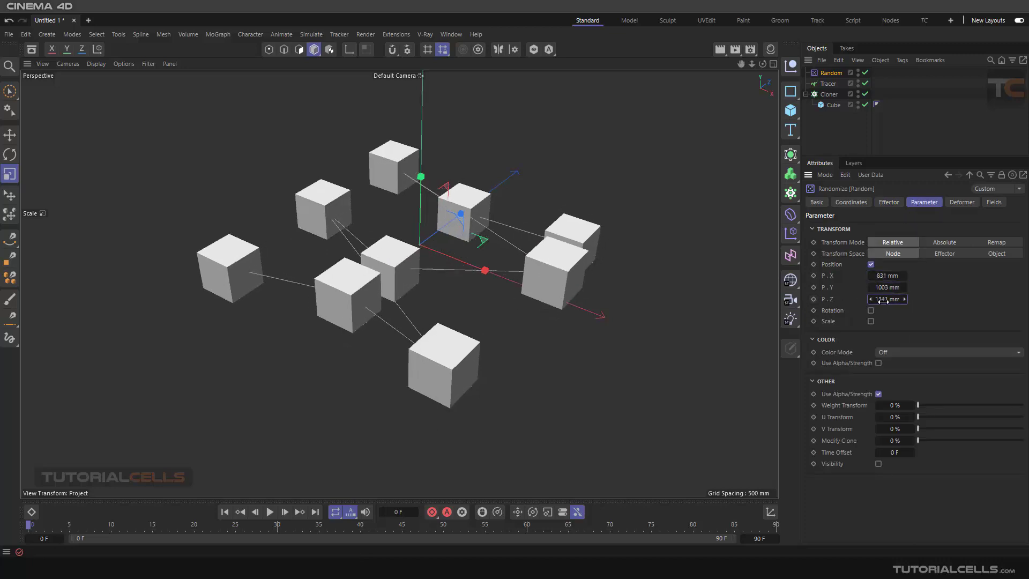
click(269, 512)
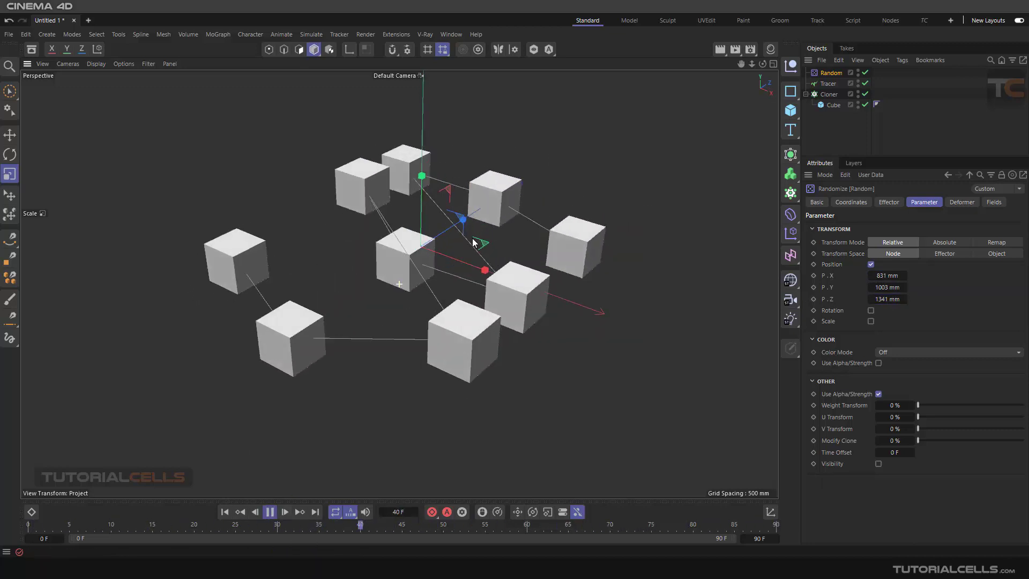
Try the Connect Elements tracing mode on the Tracer while the animation plays
click(828, 84)
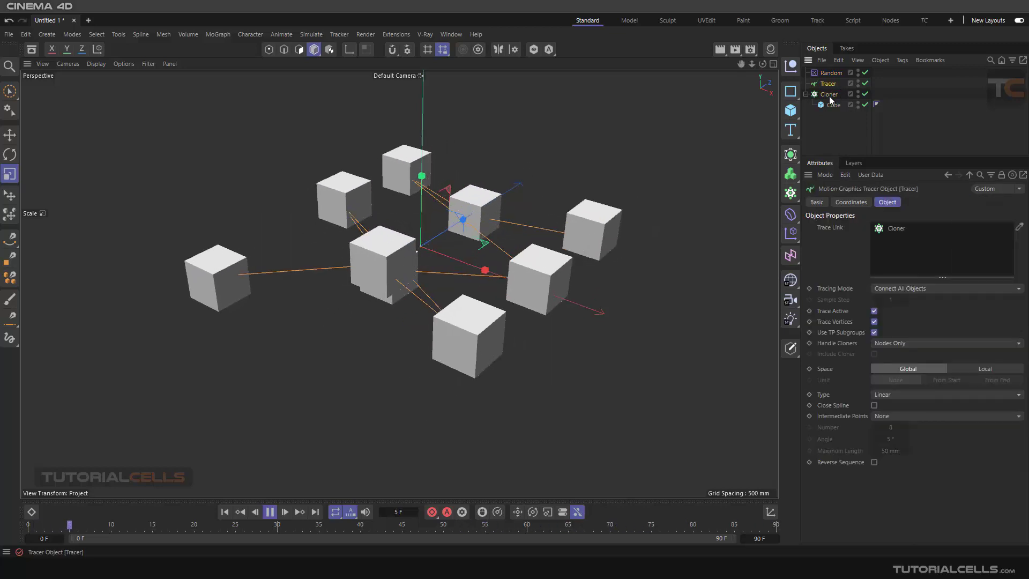
click(898, 288)
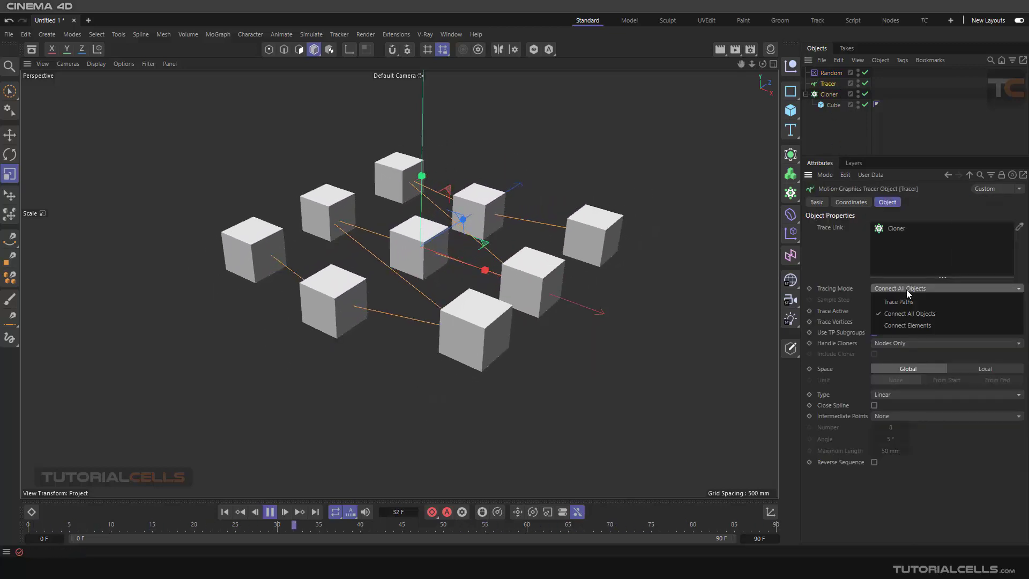
click(921, 326)
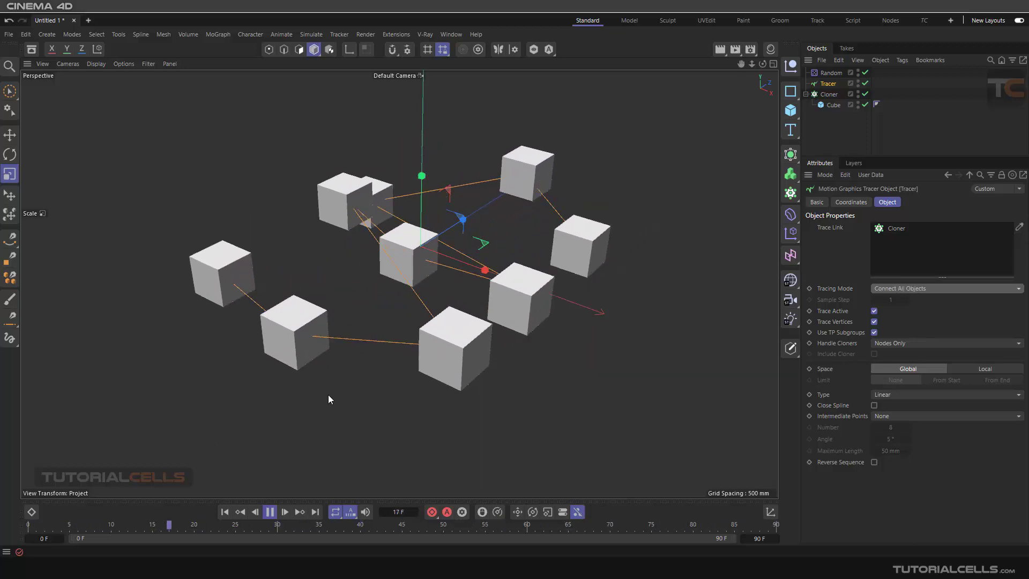
Delete all objects from the scene, stop the playback and rewind to frame 0
drag(828, 128, 815, 60)
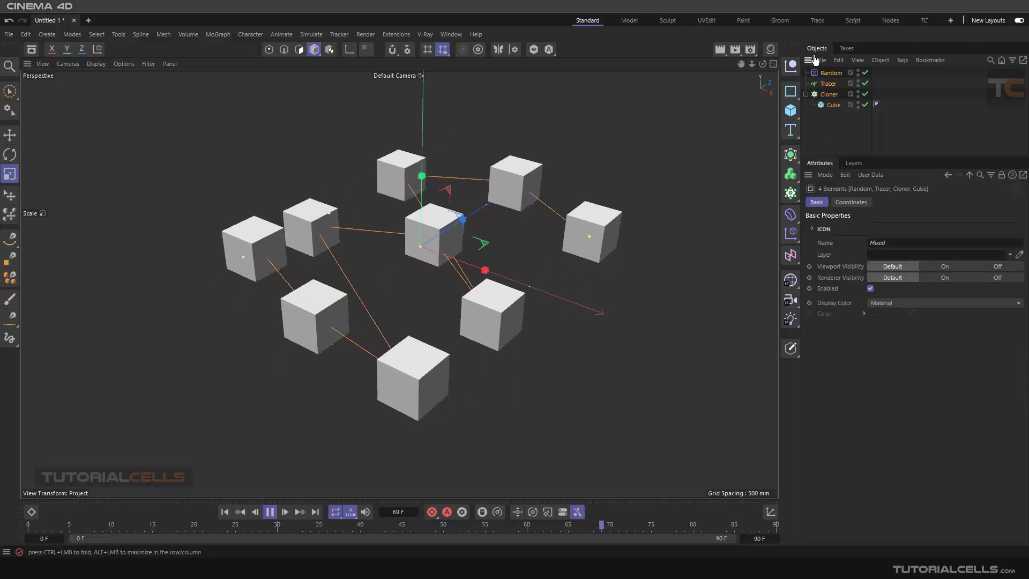
key(Delete)
click(269, 511)
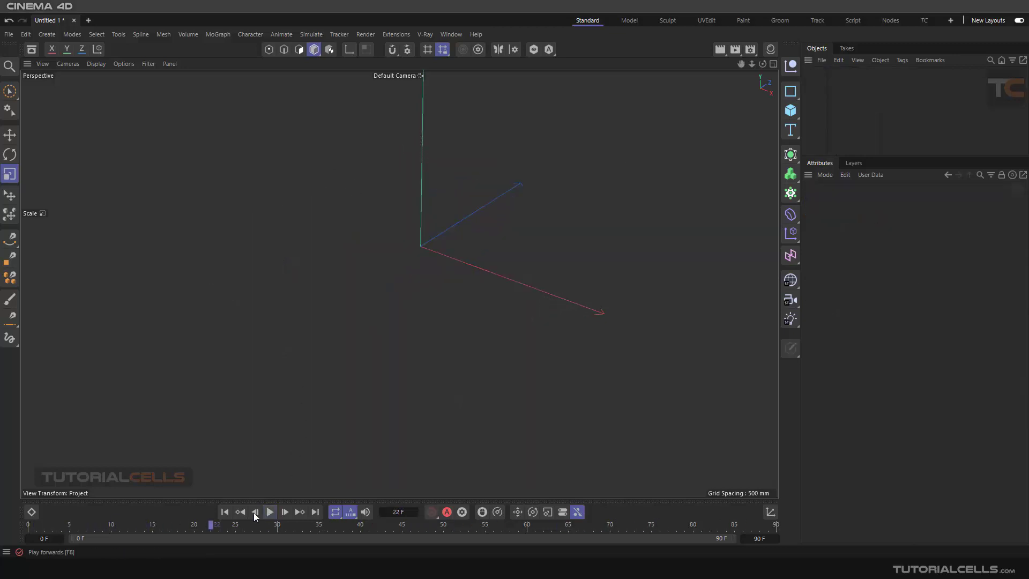
click(224, 513)
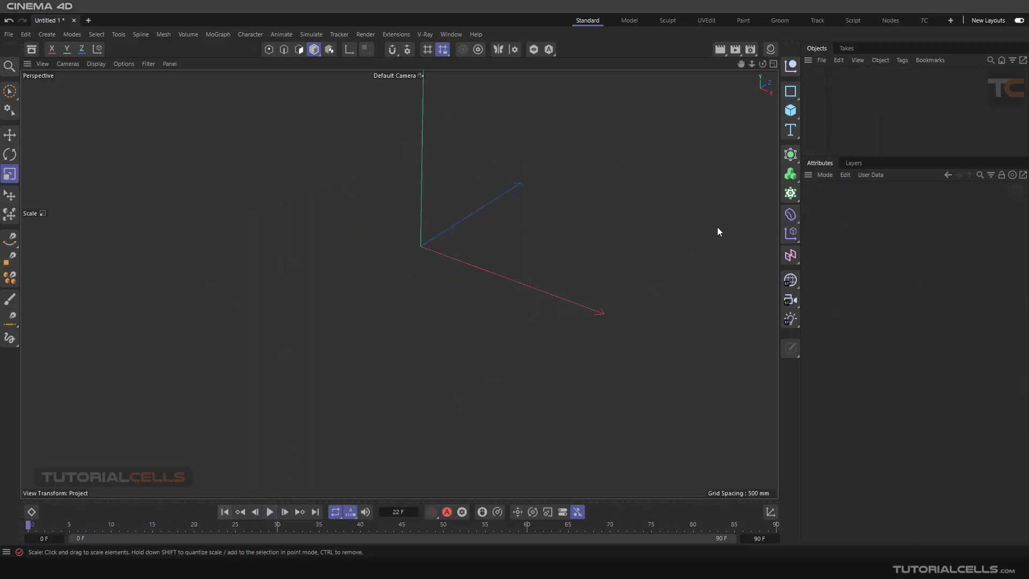
Add a new Cube and extend the animation's end frame to 200
click(792, 113)
scroll(397, 275, down, 10)
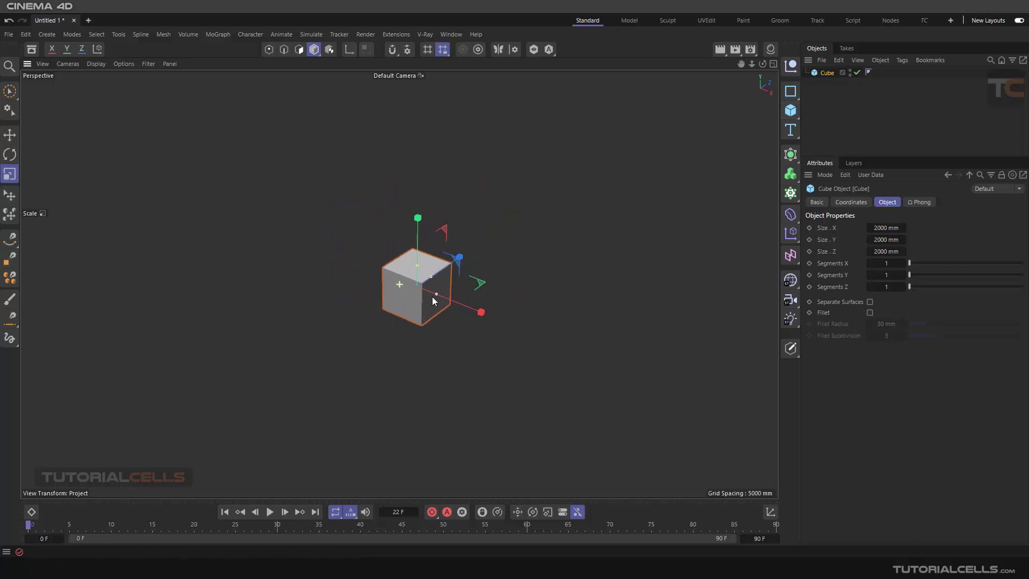
alt+drag(434, 300, 423, 296)
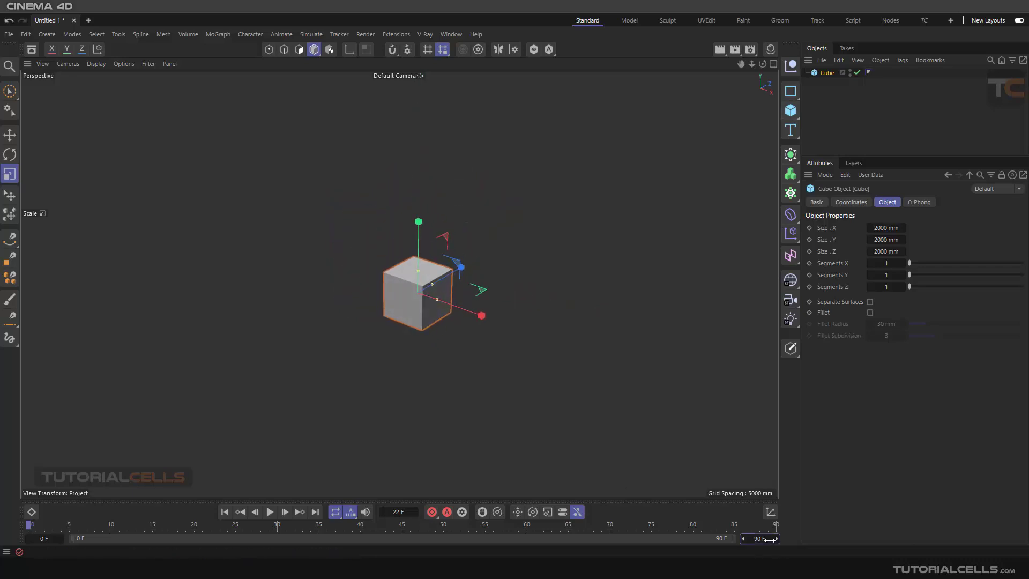
key(Return)
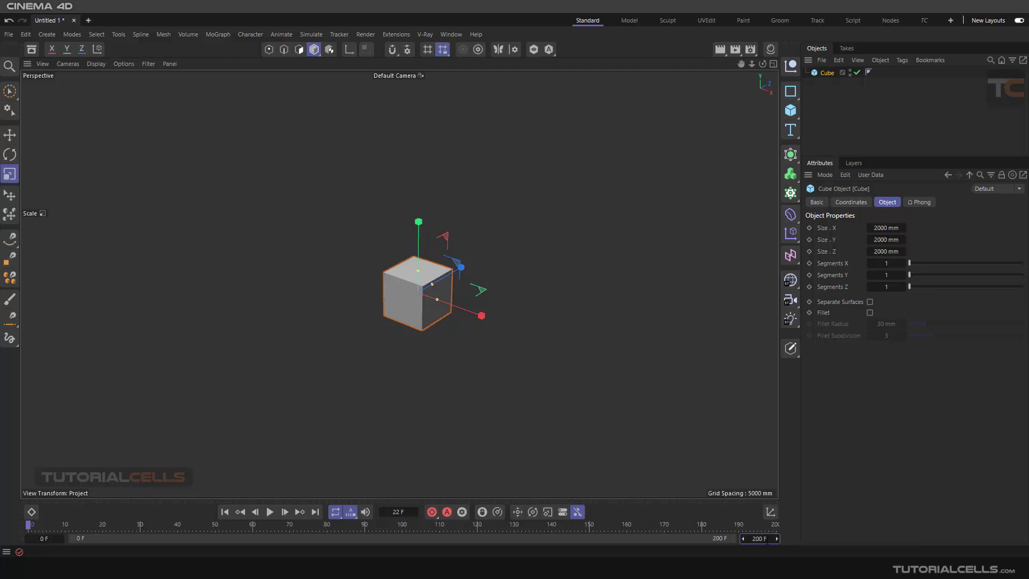
Add a Vibrate tag to the Cube and briefly play the animation to check its motion
right_click(830, 78)
mouse_move(866, 37)
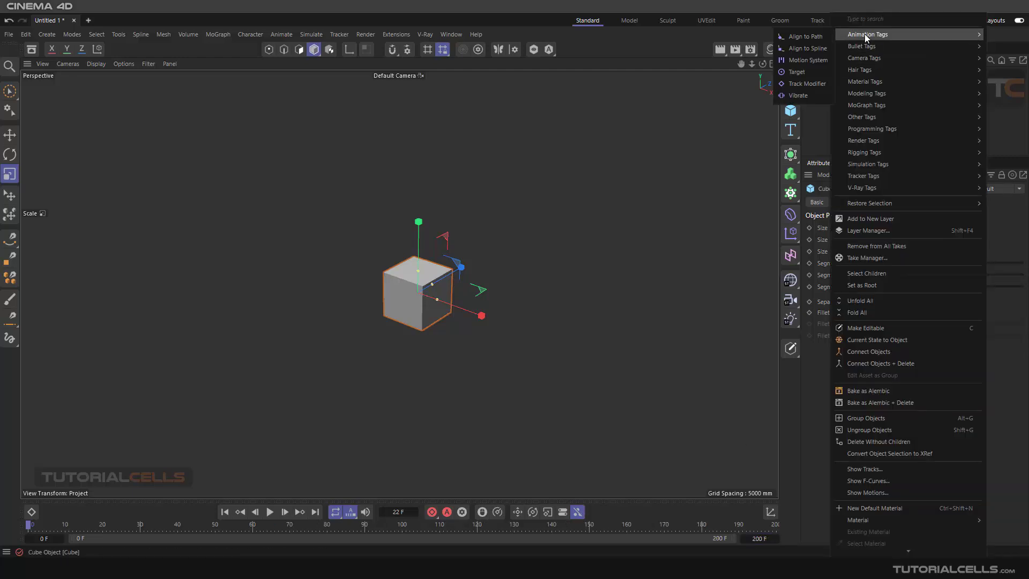
click(798, 96)
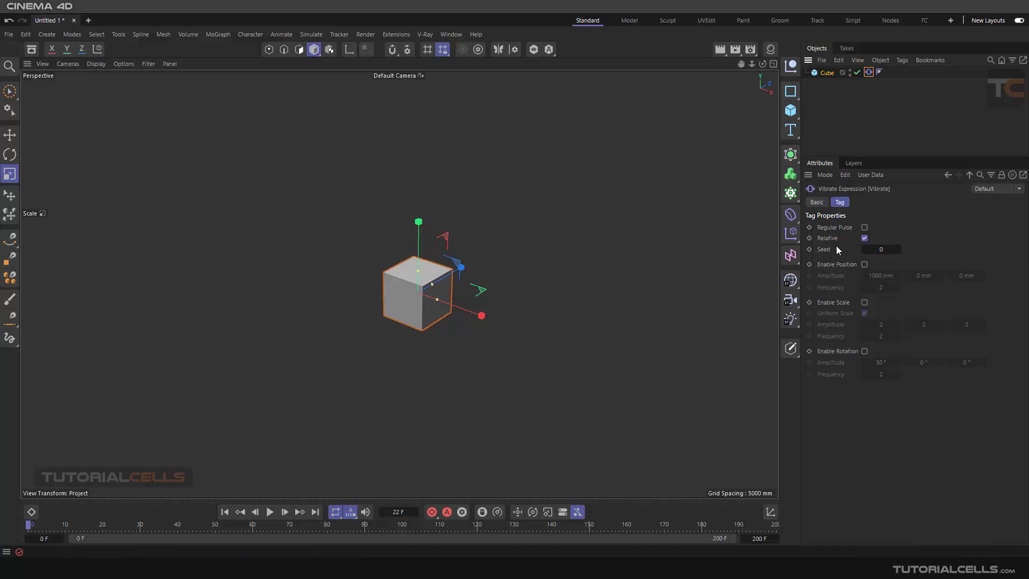
click(270, 512)
click(271, 511)
Enable position and rotation in the Vibrate tag and play the animation
click(864, 265)
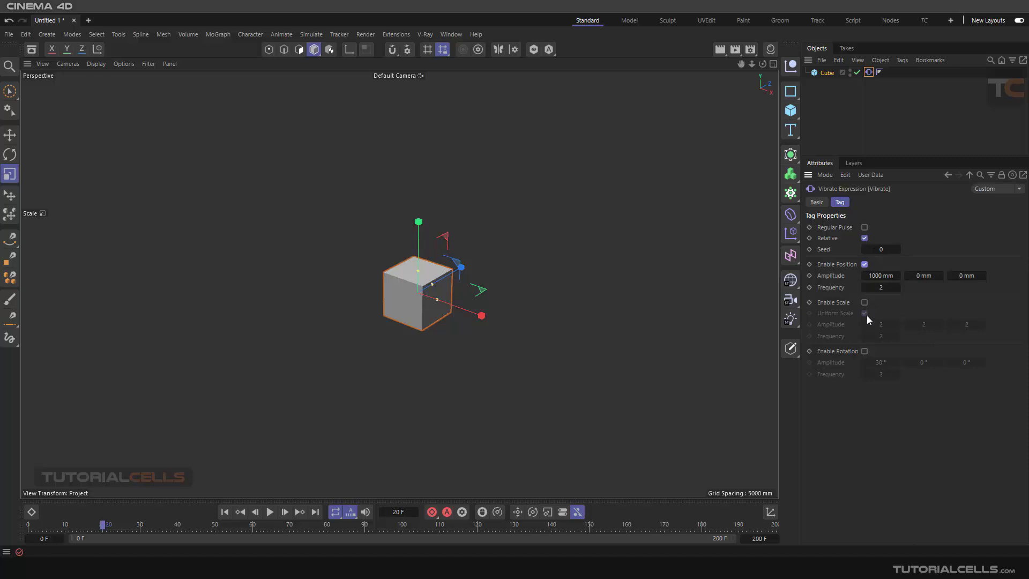
click(864, 351)
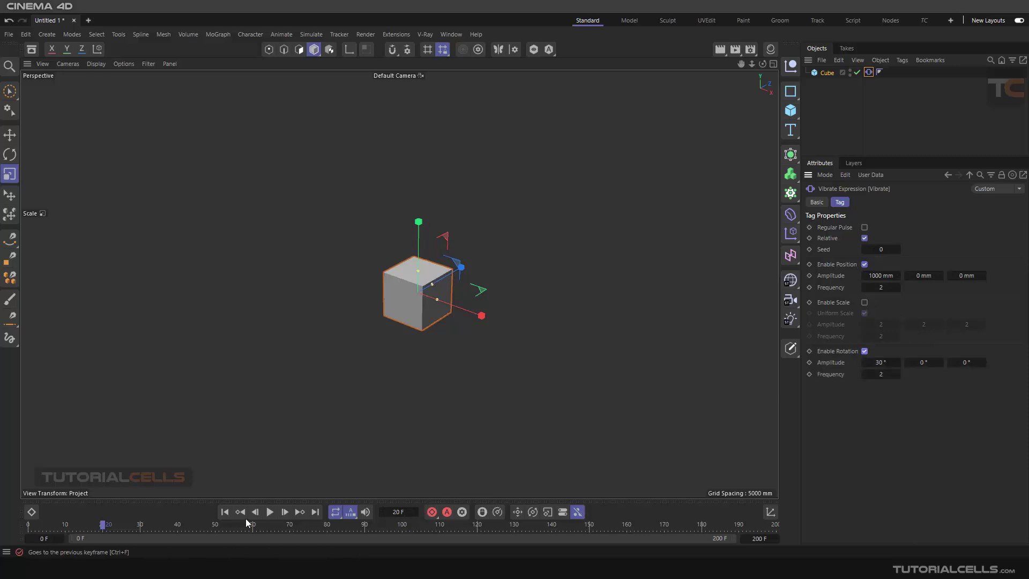
click(271, 513)
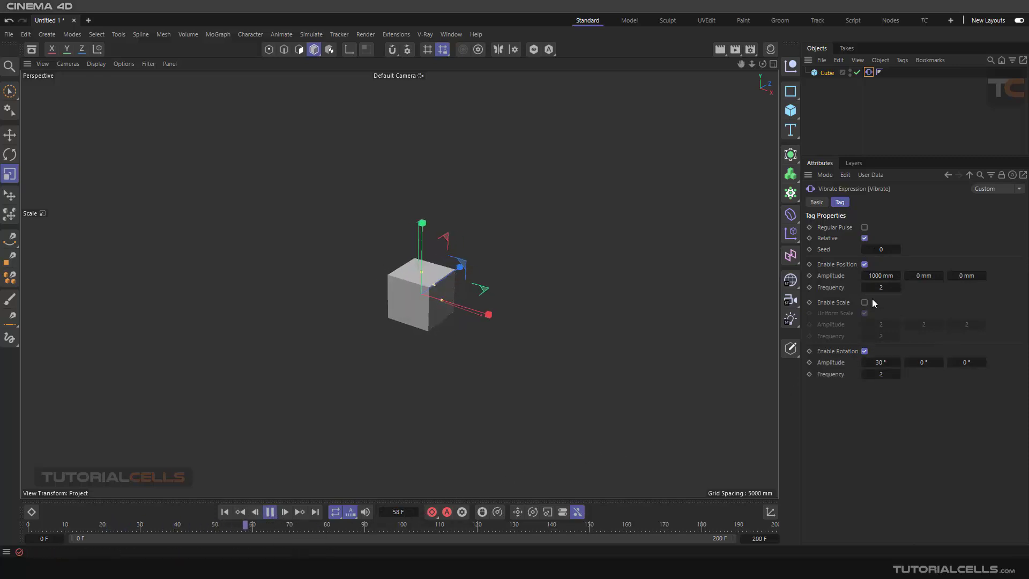
Set the Vibrate tag's position amplitude to 6000 mm on all three axes
drag(923, 275, 893, 286)
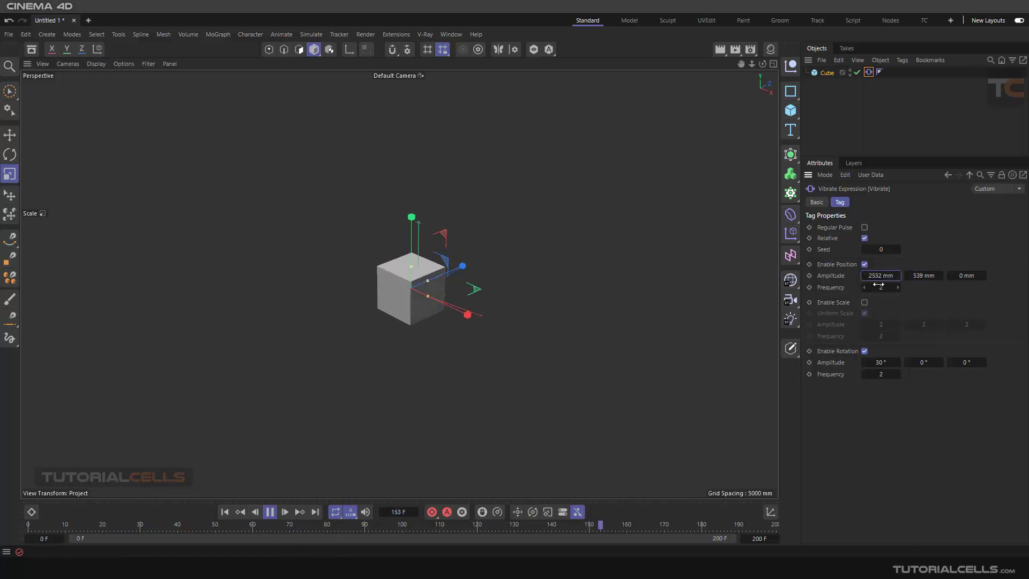
drag(966, 276, 985, 280)
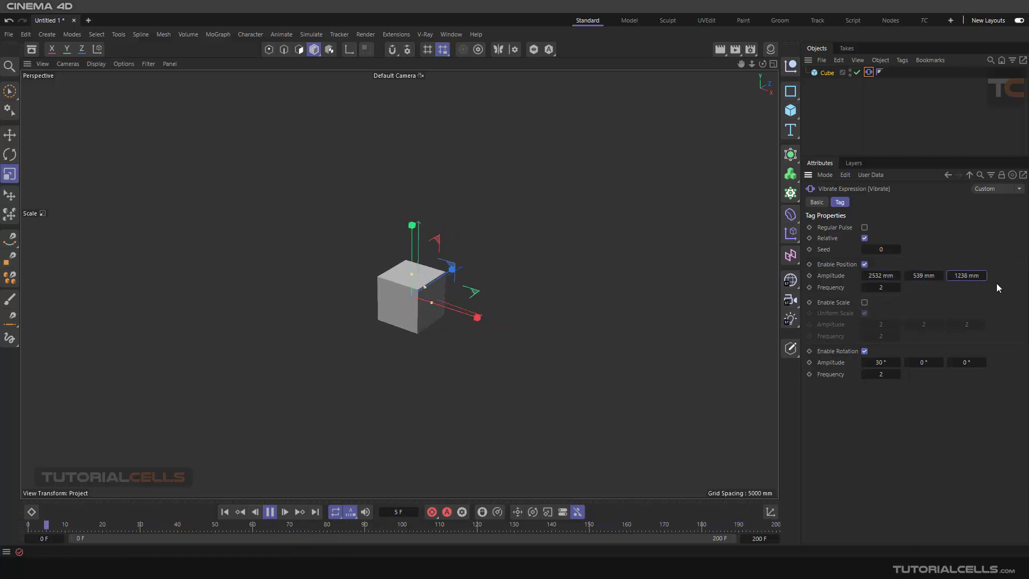
double_click(970, 275)
key(BackSpace)
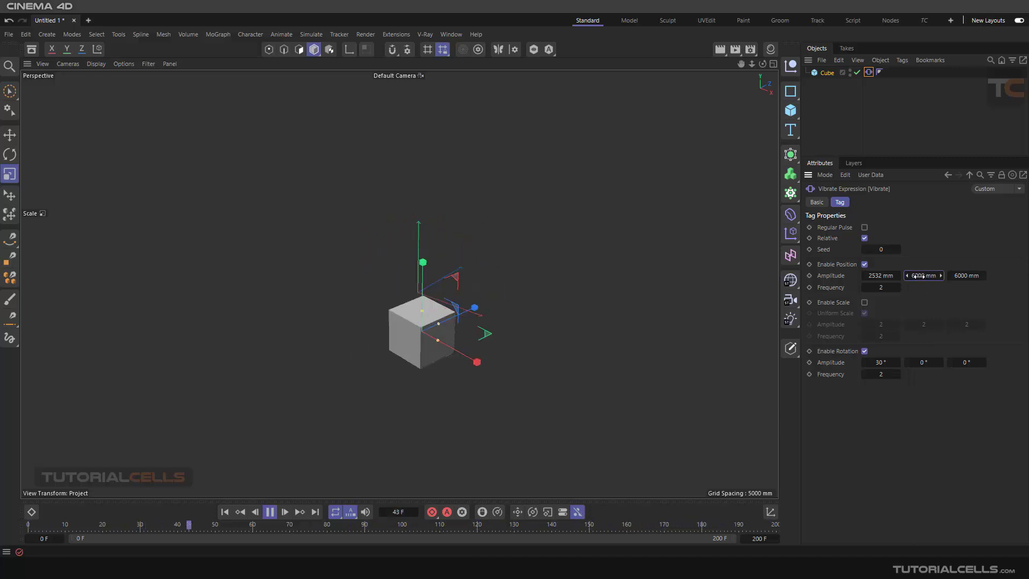
double_click(882, 275)
text(6000)
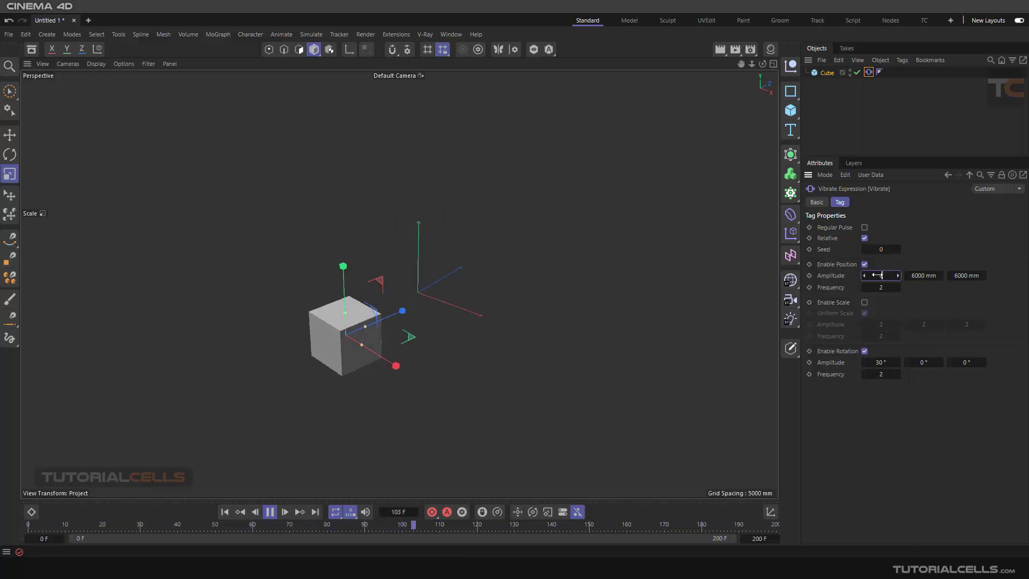
Try rotation amplitudes of 168° and 190° on the Vibrate tag's first two axes and disable its rotation
key(Return)
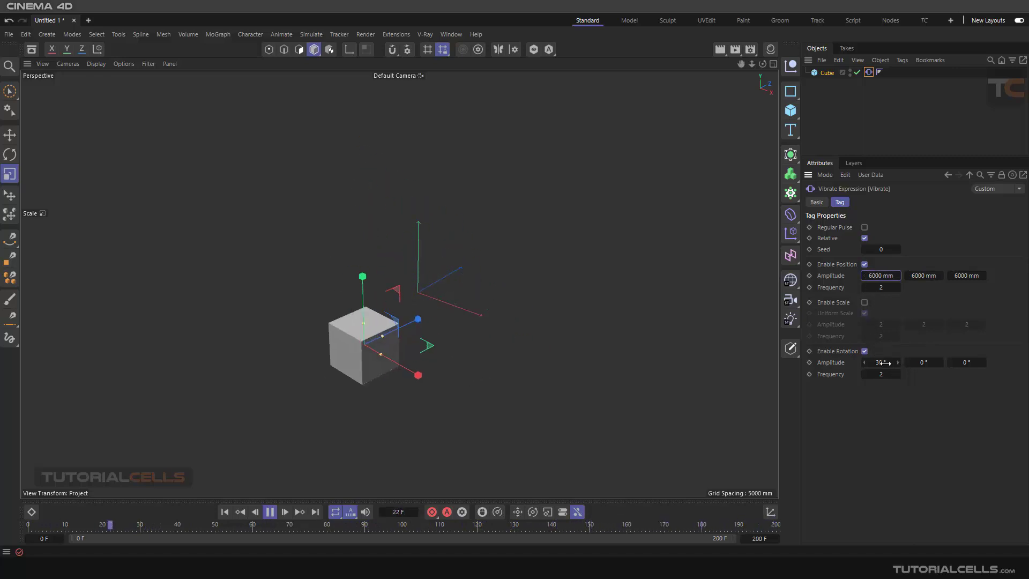
drag(898, 362, 920, 369)
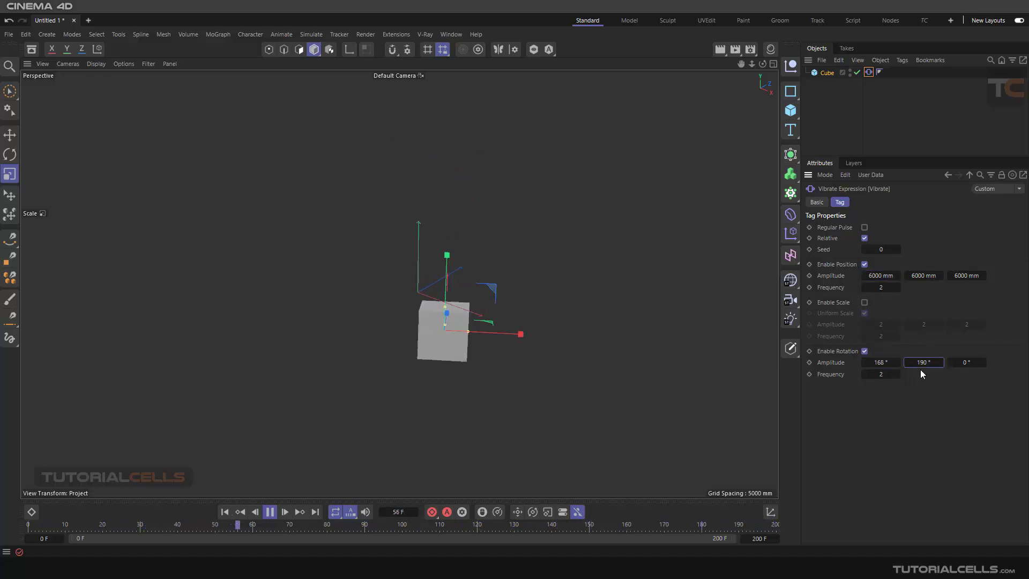
click(864, 351)
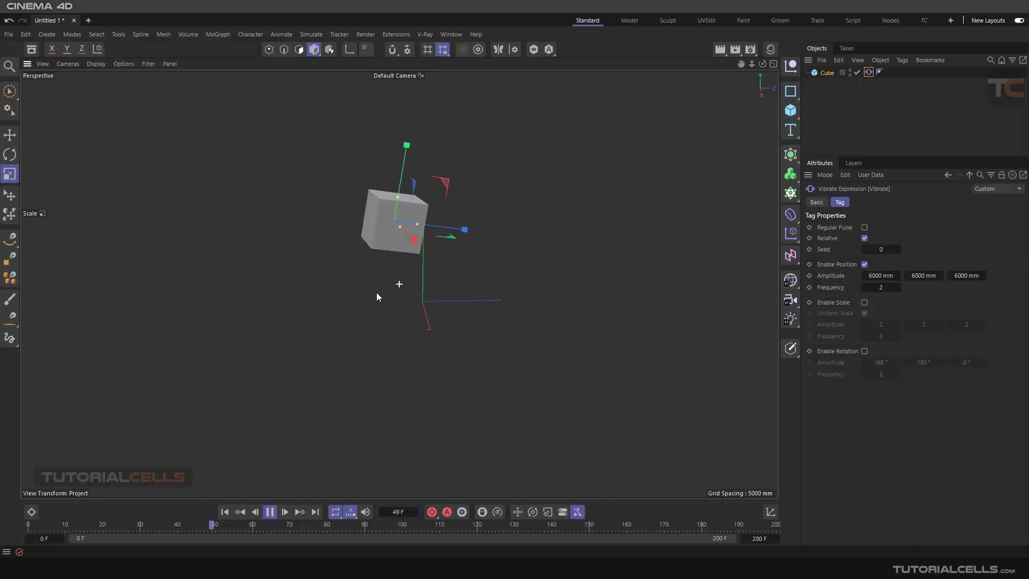
Set the Vibrate tag's first two rotation amplitudes to 30° and 0°, and disable rotation
click(864, 351)
double_click(895, 365)
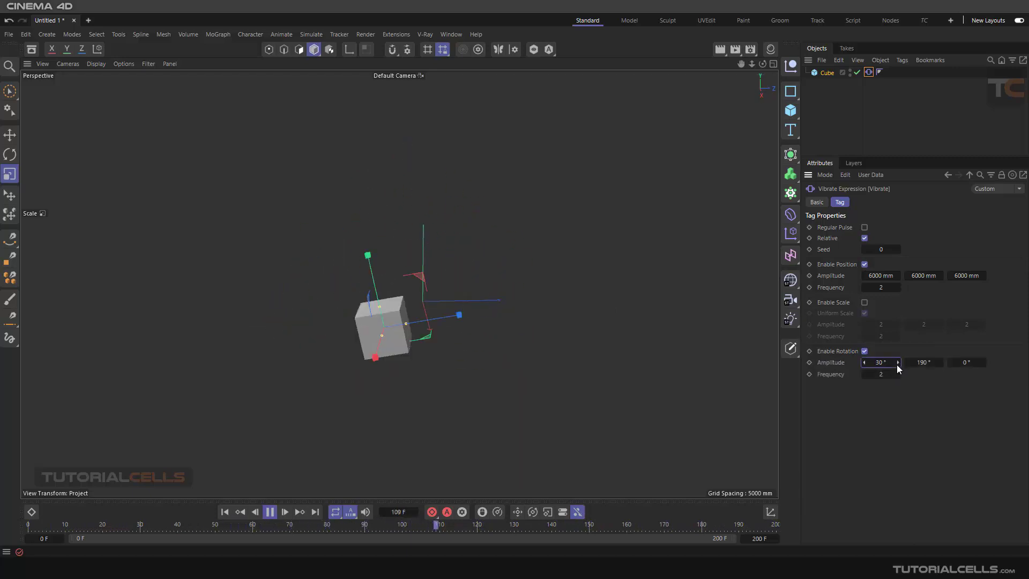
text(30)
key(Return)
double_click(932, 362)
text(0)
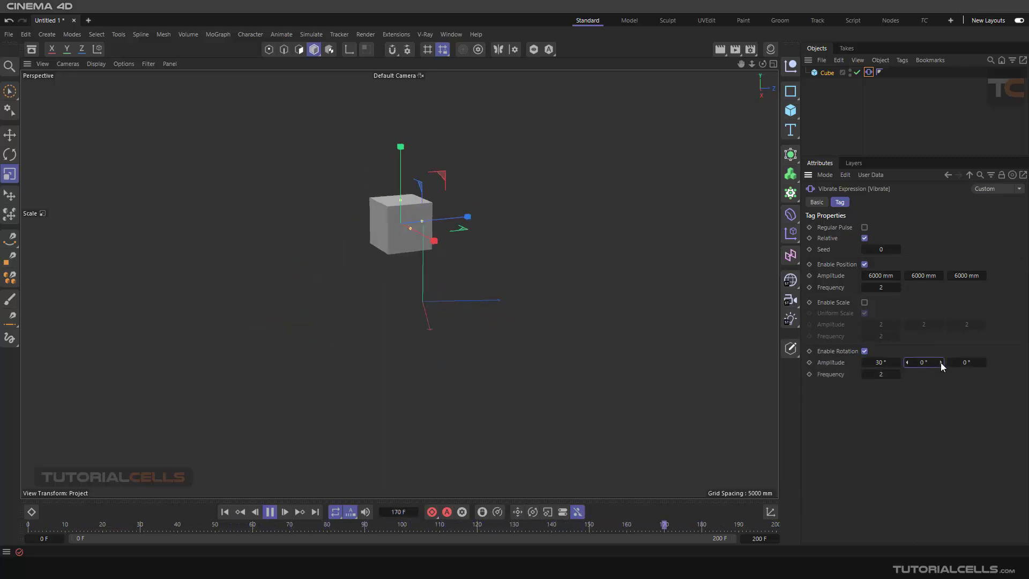
key(Return)
click(864, 351)
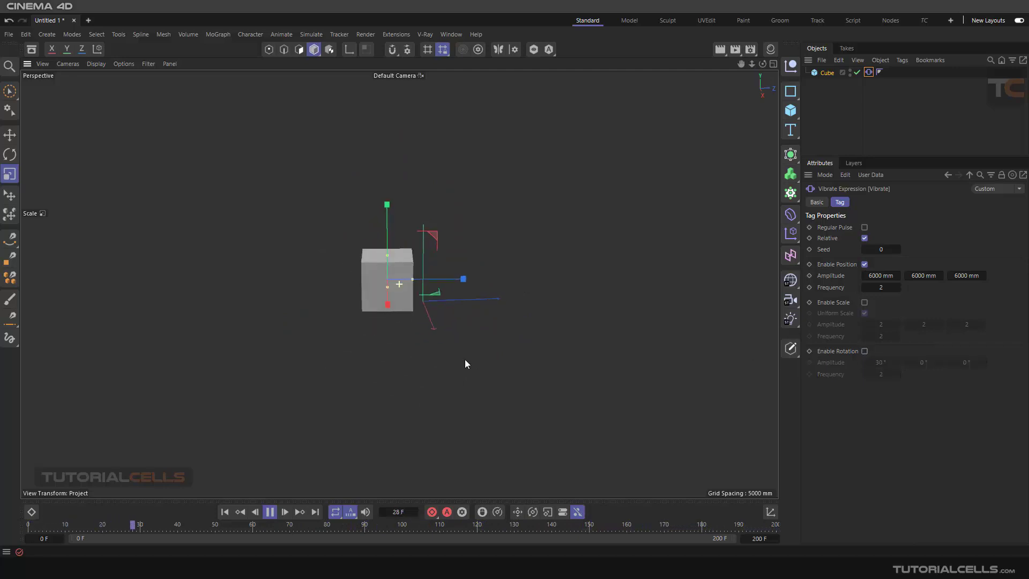
Set the Vibrate tag's position frequency to 1 and scale the Cube down to about half its size
click(10, 132)
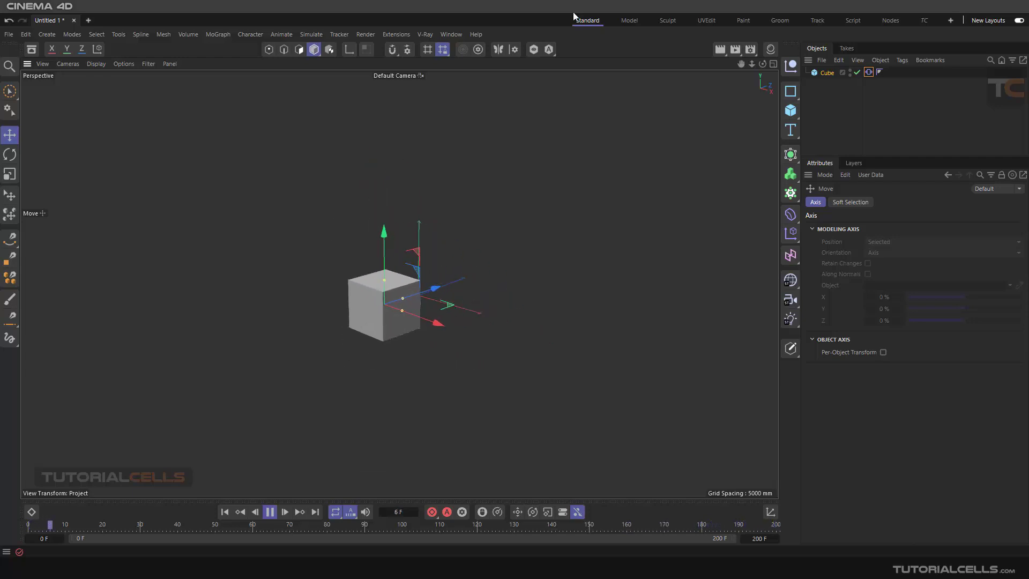
click(869, 73)
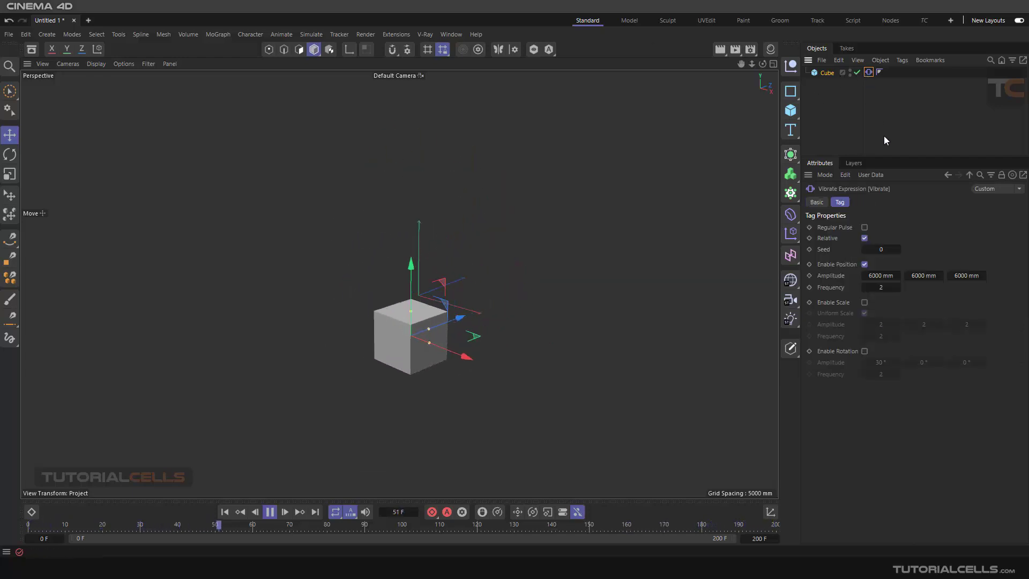
click(882, 287)
text(0.2)
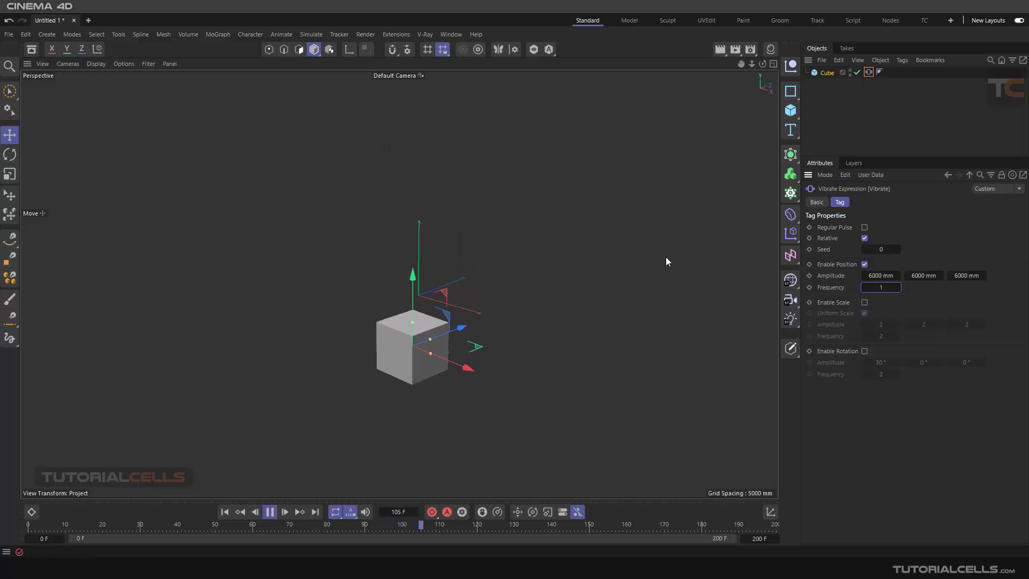
click(10, 174)
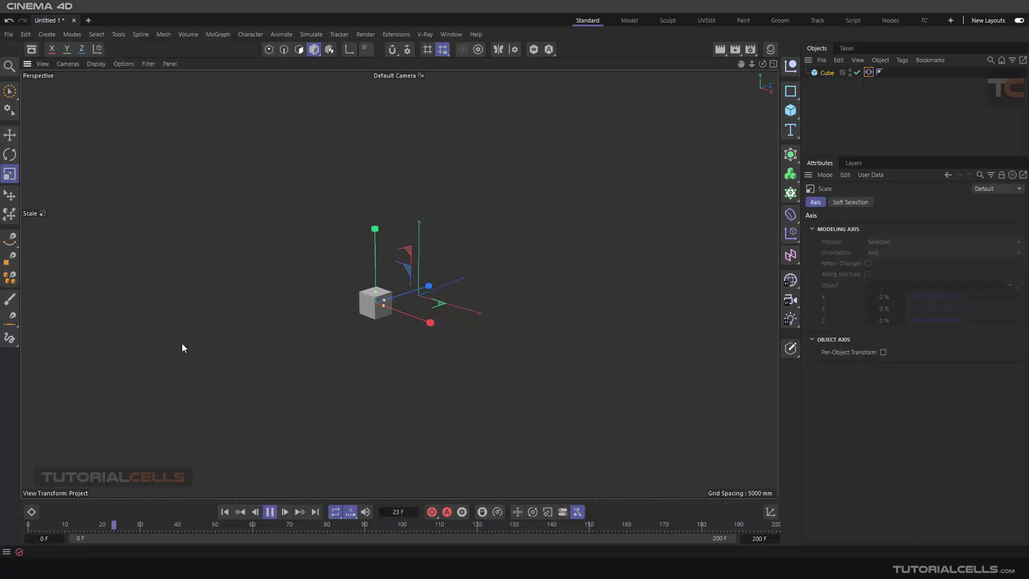
click(201, 311)
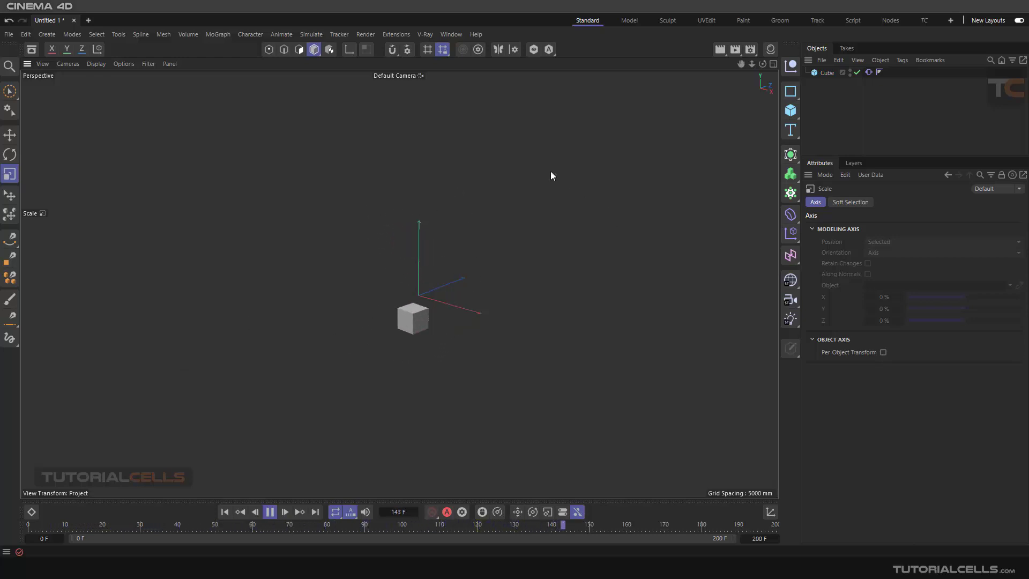
Add a MoGraph Tracer with the Cube as its trace link
click(213, 34)
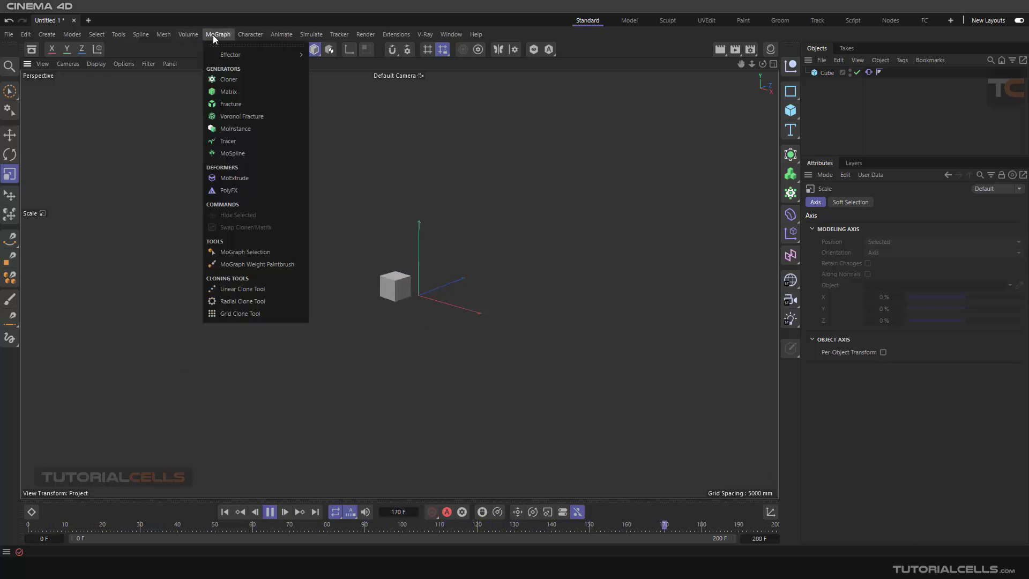
click(236, 141)
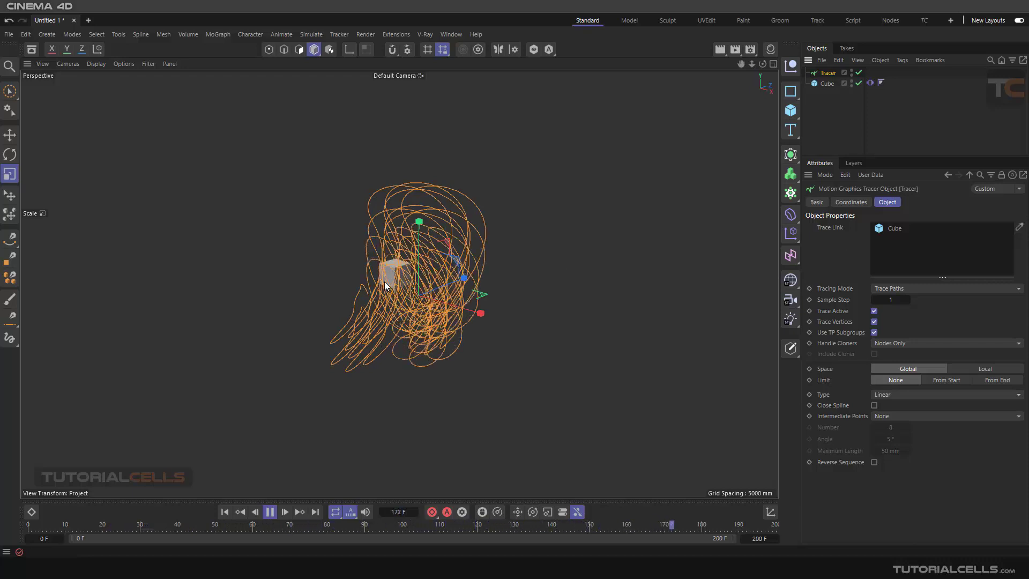
scroll(433, 283, up, 5)
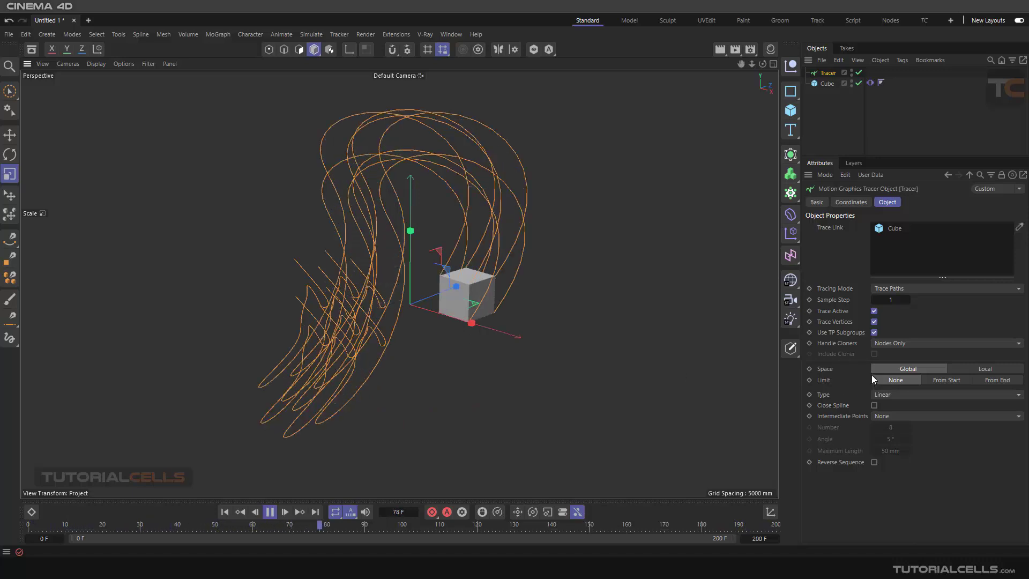
Switch the Tracer's Trace Active option off and on again, and disable Trace Vertices
click(874, 311)
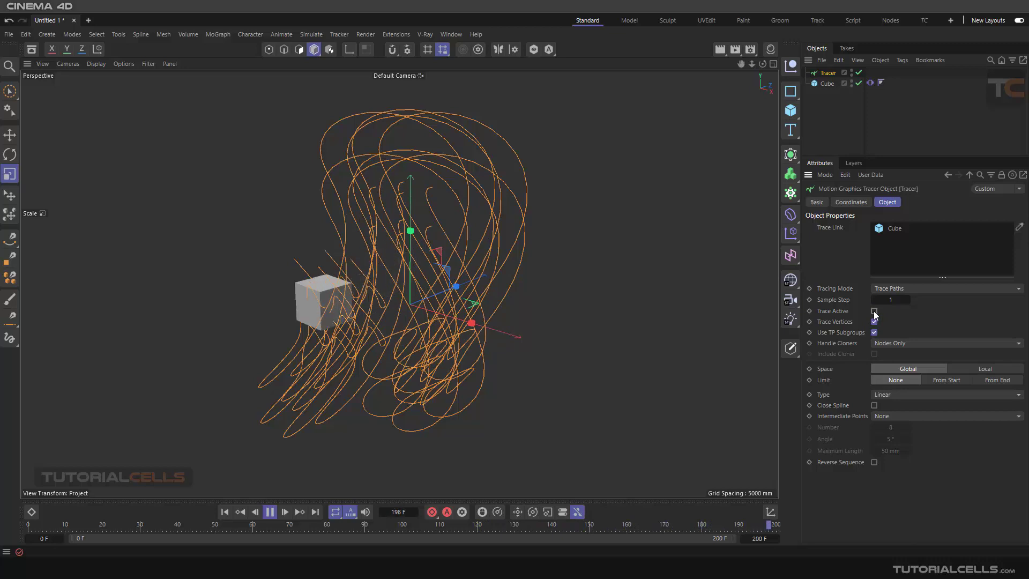
click(874, 311)
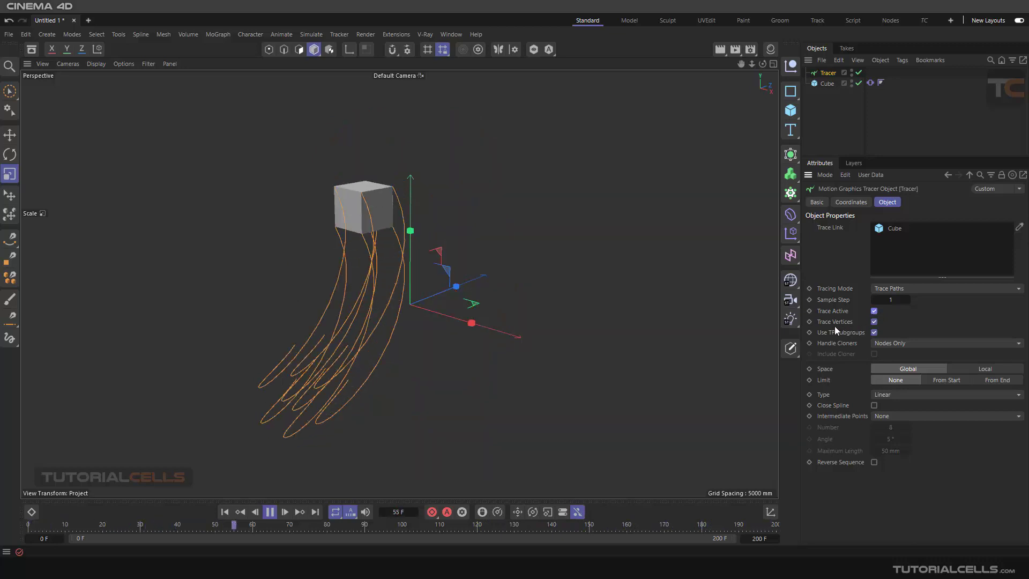
click(872, 324)
click(874, 333)
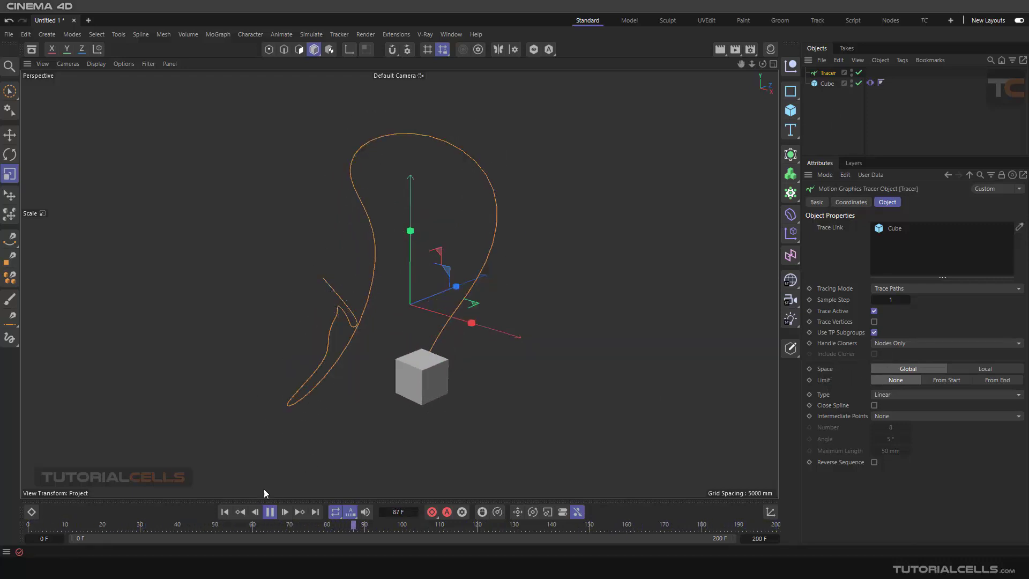
Move the Tracer away from the world origin, play the animation and return to the first frame
click(269, 512)
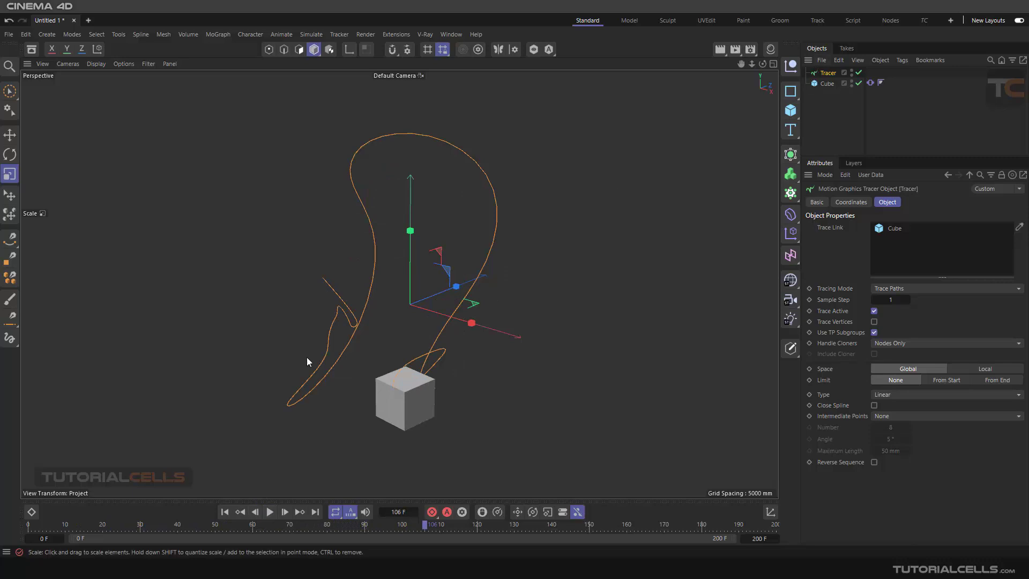
click(222, 512)
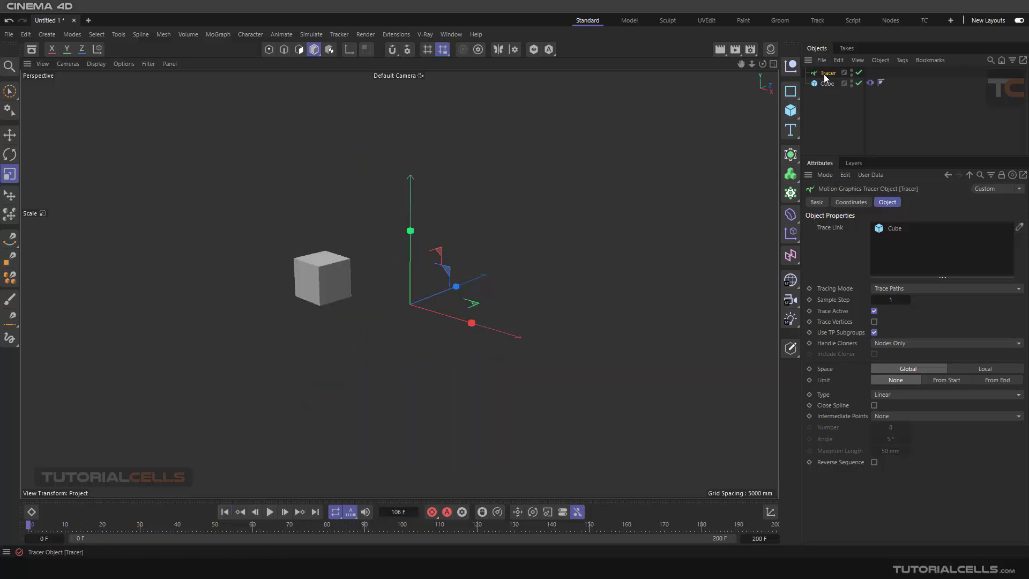
click(12, 135)
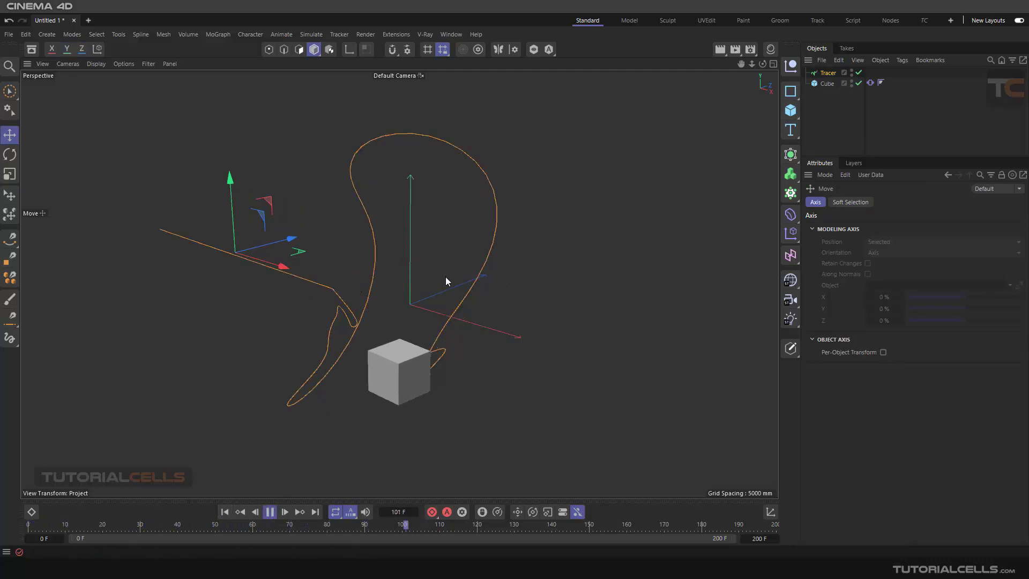
click(269, 511)
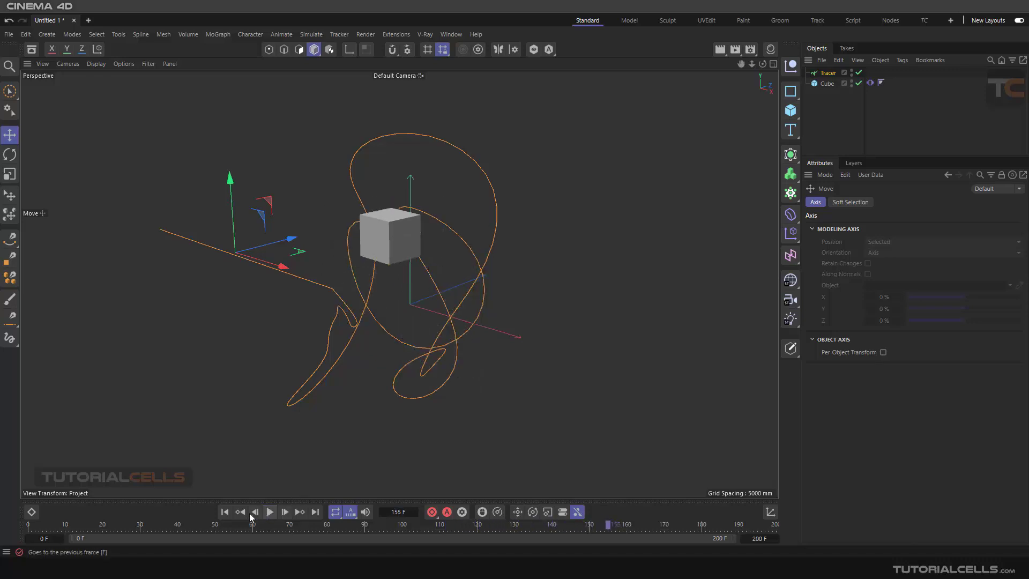
click(224, 513)
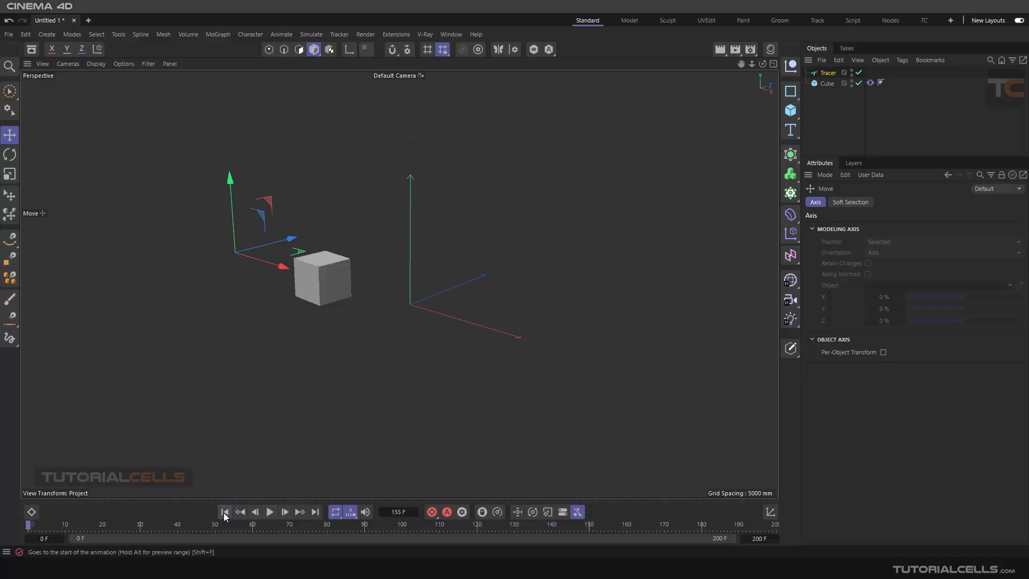
Set the Tracer's Space to Local, play the animation and rewind it to the start
click(832, 72)
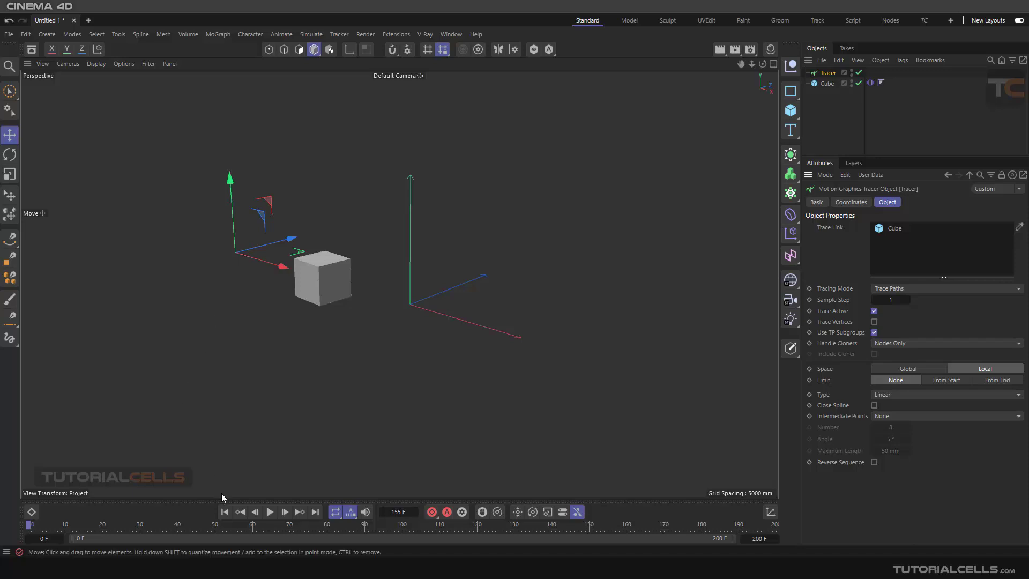
click(269, 512)
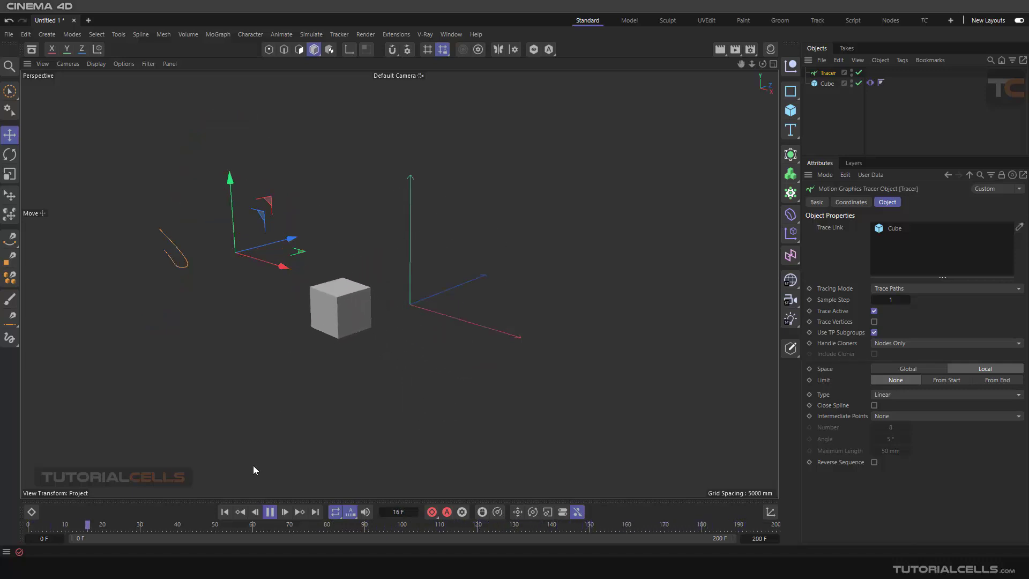
click(269, 511)
click(226, 512)
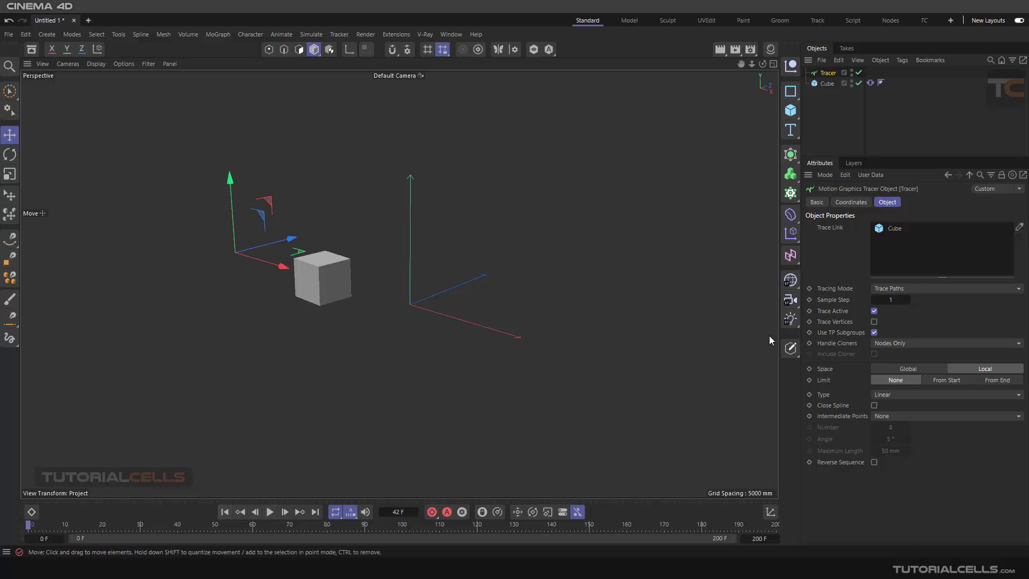
Set the Tracer's Space back to Global, play the animation and rewind it to the start
click(905, 368)
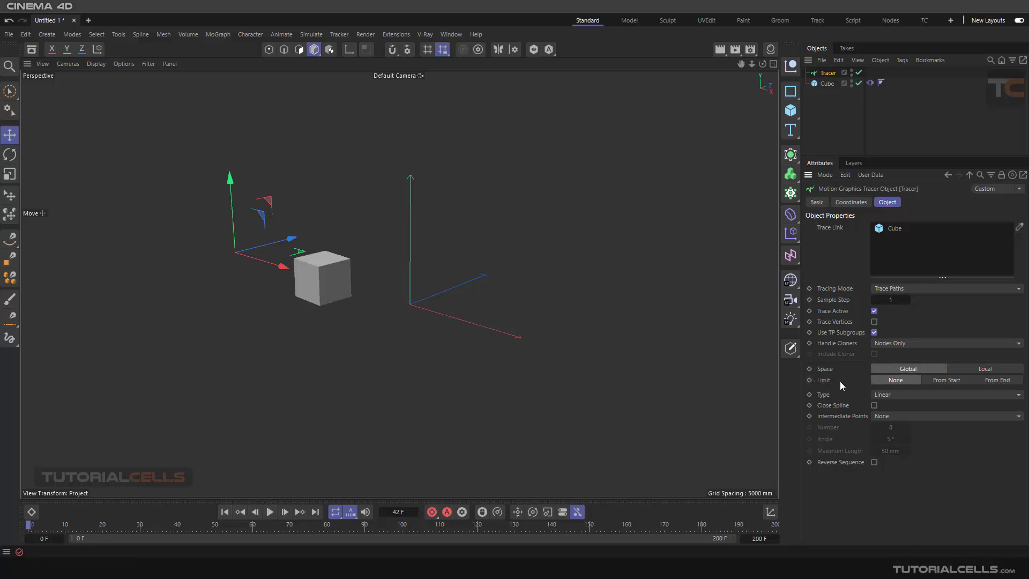
click(269, 512)
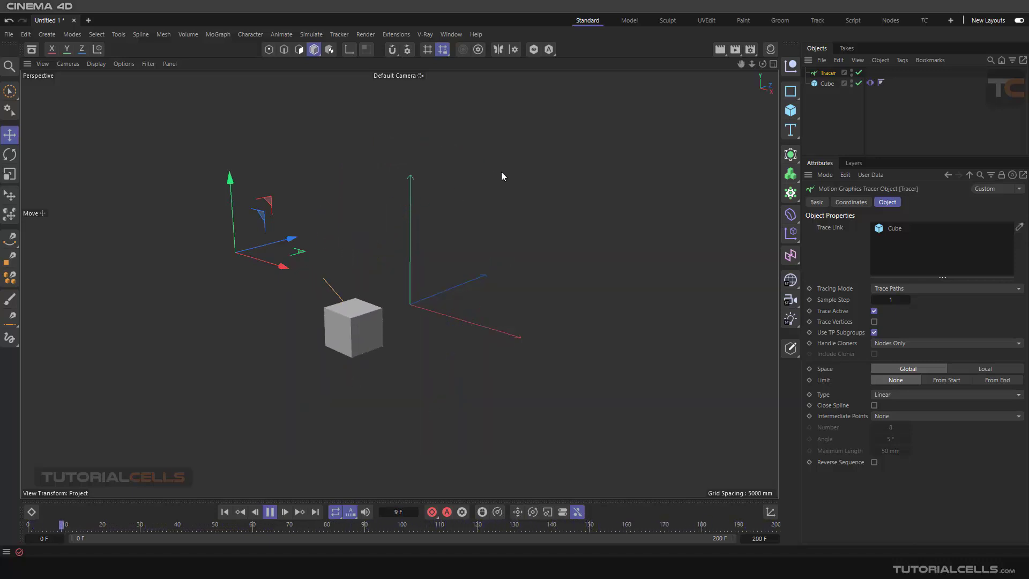
click(242, 515)
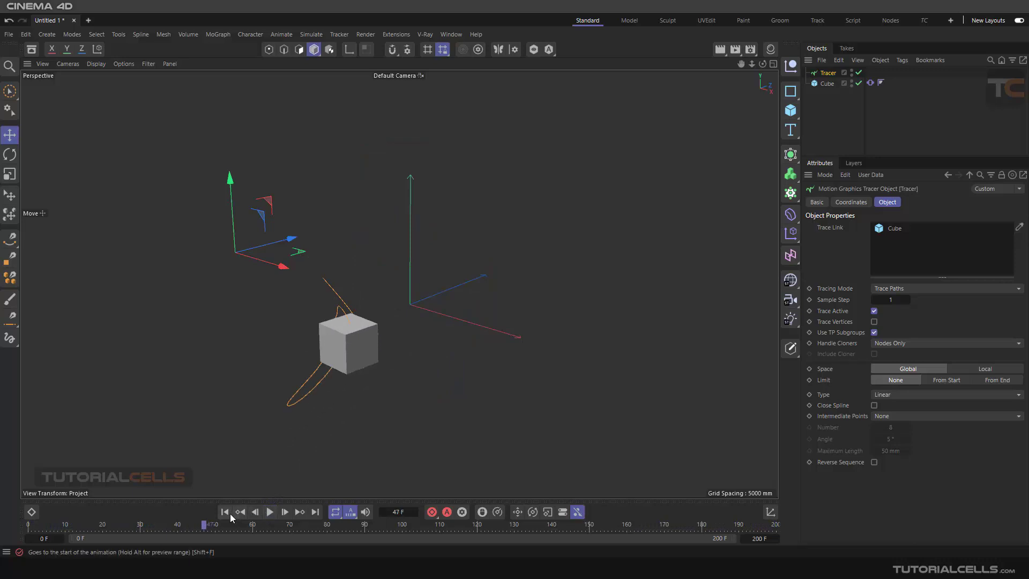
click(229, 512)
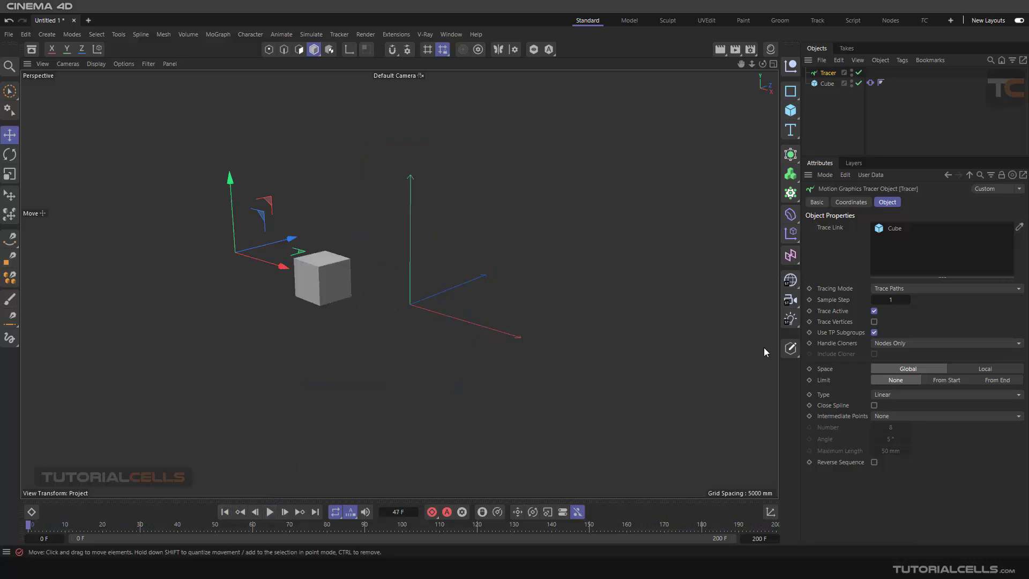
Set the Tracer's Limit to From End with an amount of 20 while playing the animation
click(985, 381)
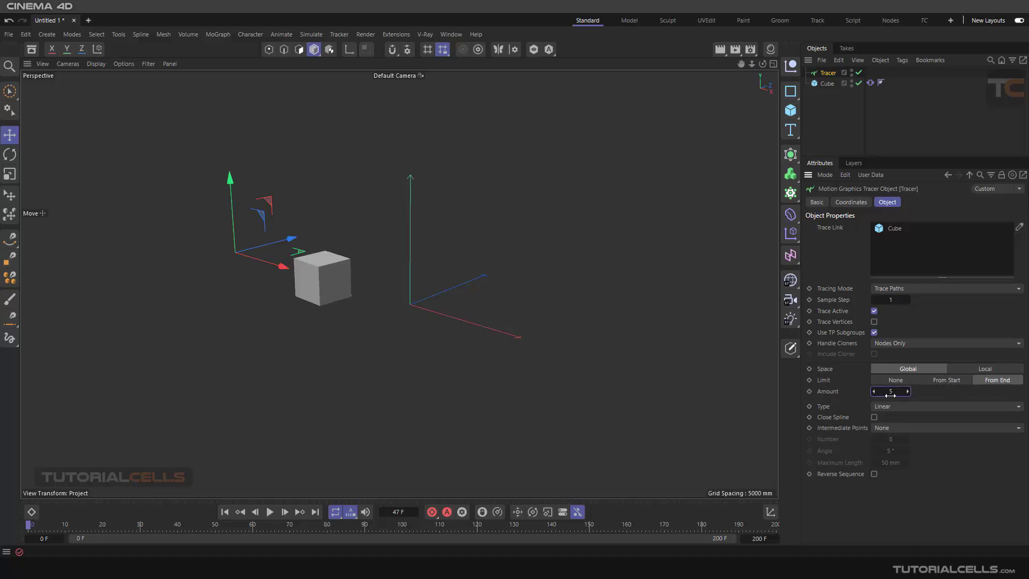
click(266, 512)
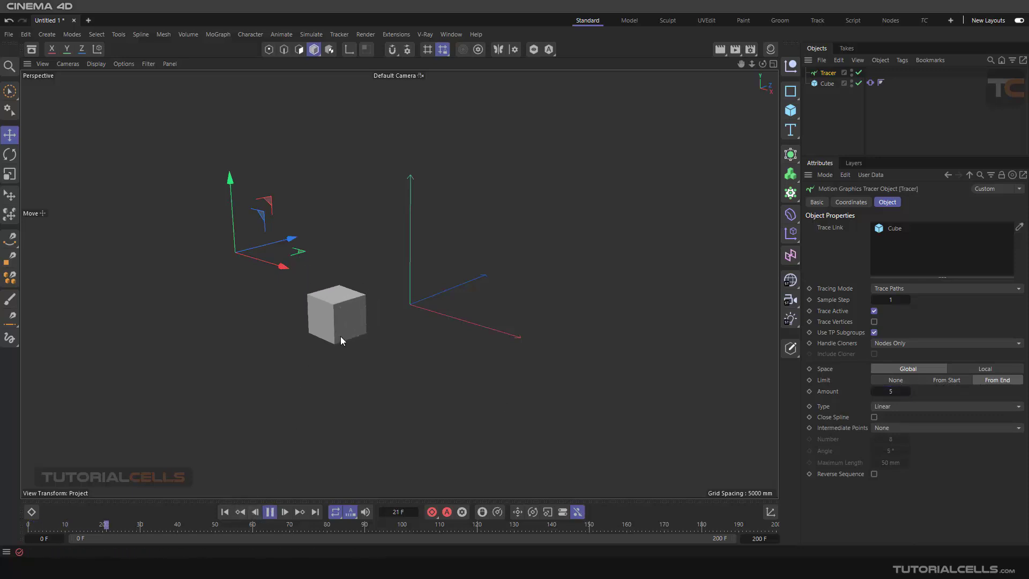
drag(892, 394, 922, 394)
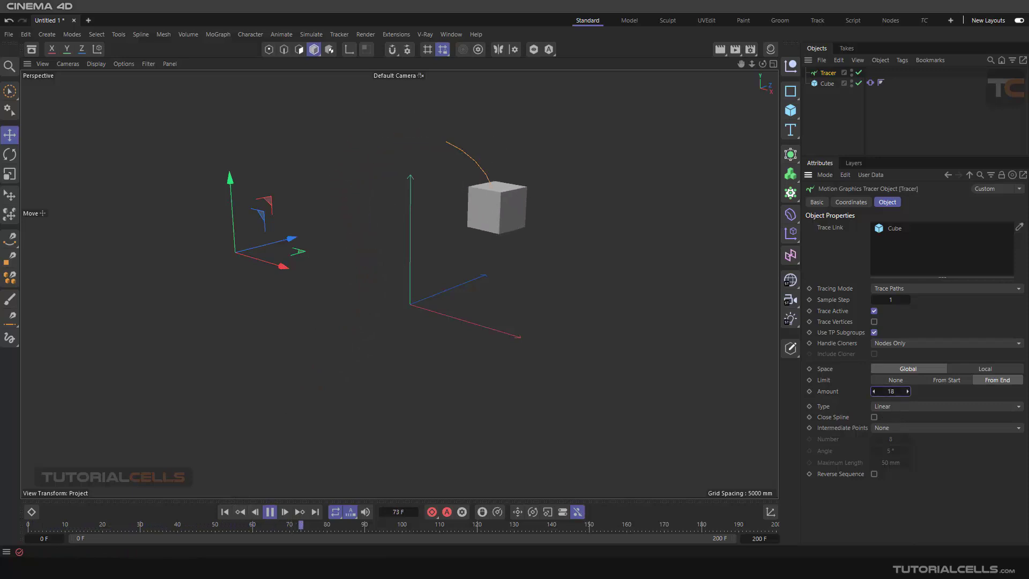
double_click(890, 391)
text(50)
key(Return)
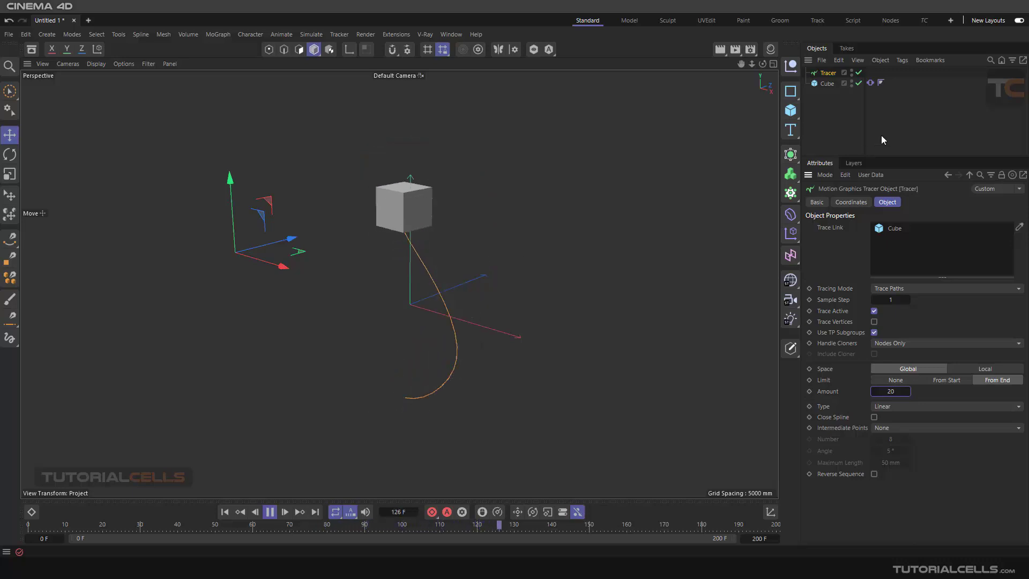
Scale the Cube down to less than half its size and reselect the Tracer
click(827, 83)
key(t)
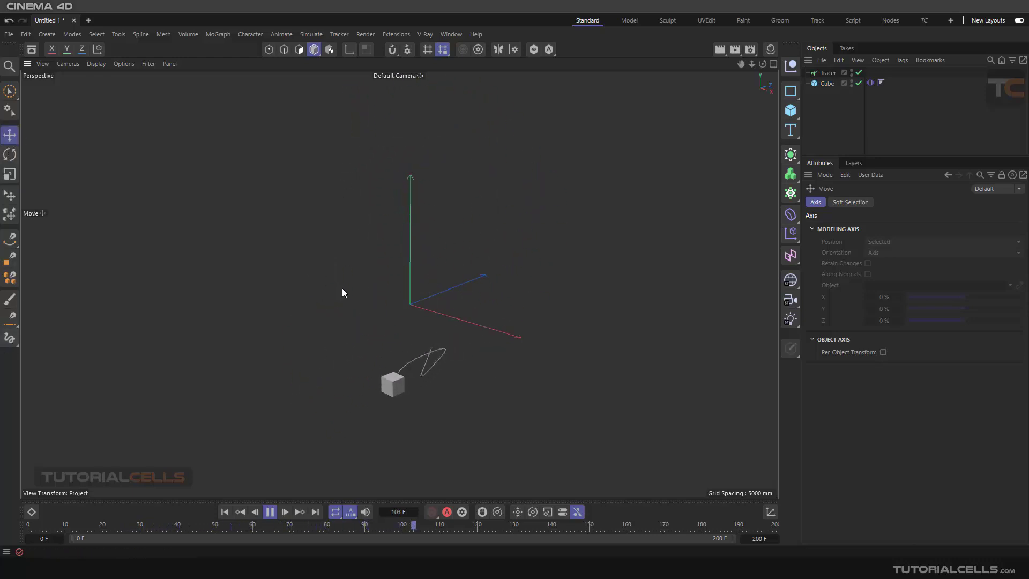
click(826, 73)
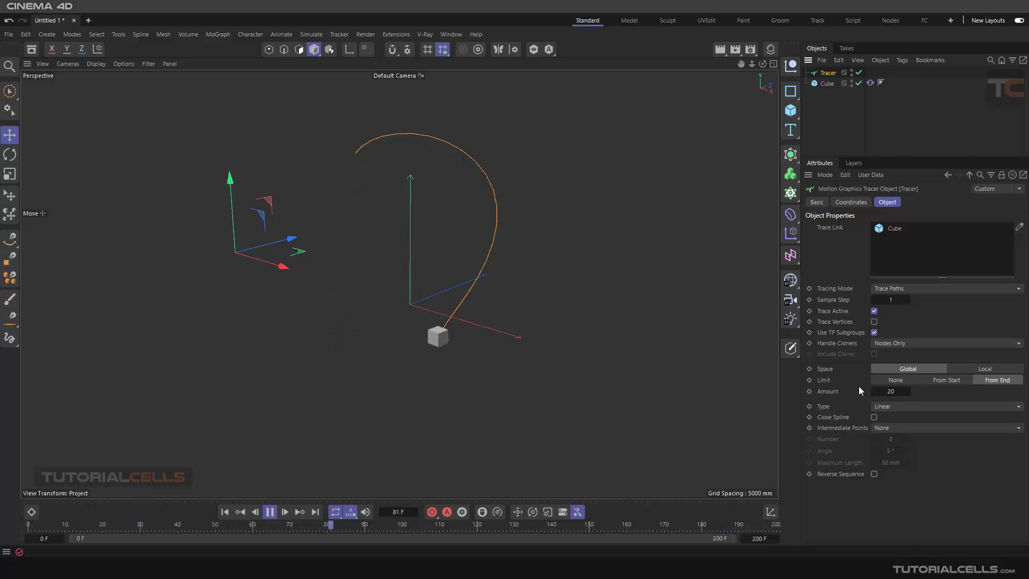
Pause playback, set the Tracer's Sample Step to 2 and replay the animation from the start
click(270, 512)
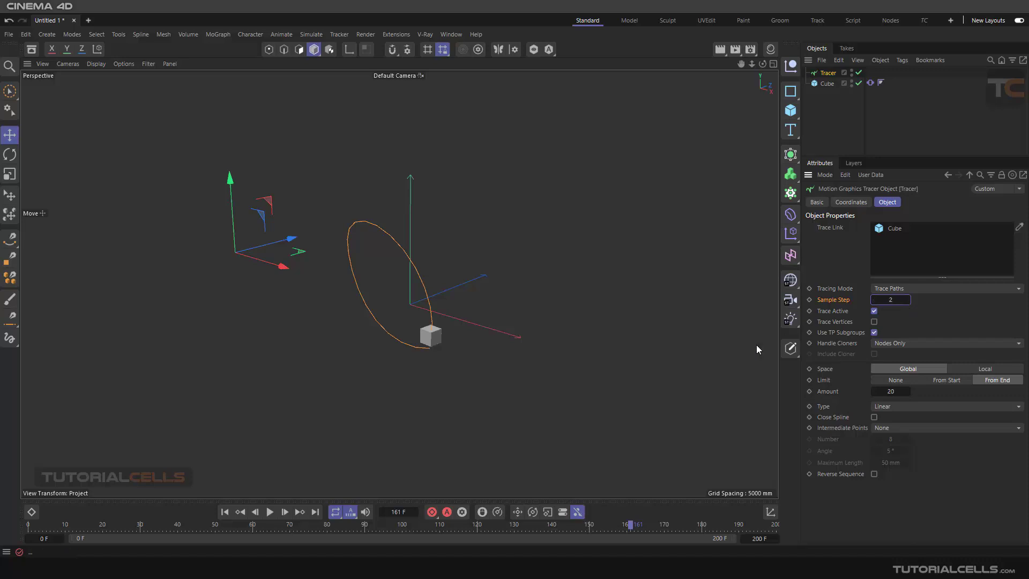
click(224, 511)
click(266, 512)
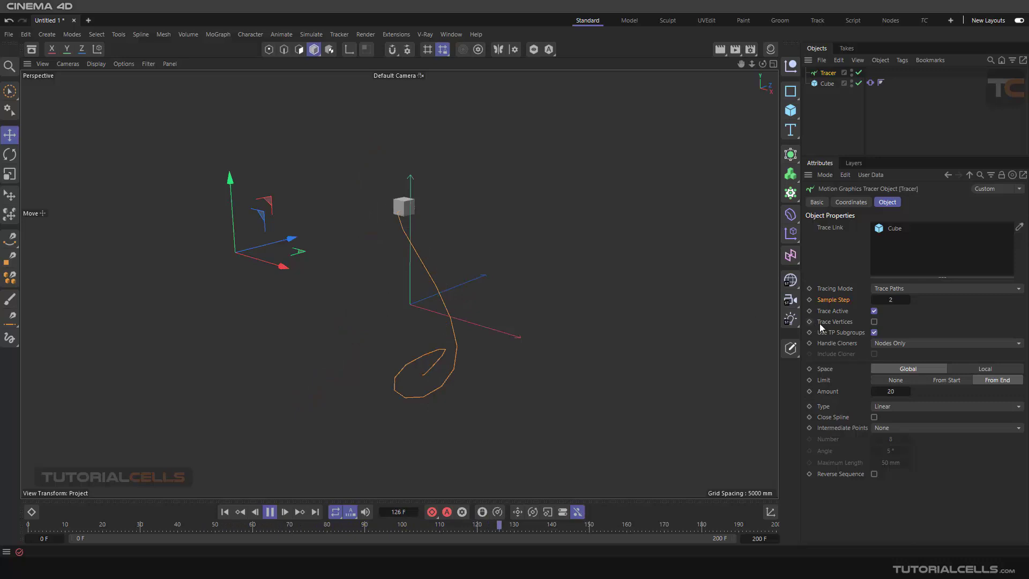
Try a Sample Step of 11 on the Tracer during playback and return it to 1
double_click(891, 299)
text(11)
key(Return)
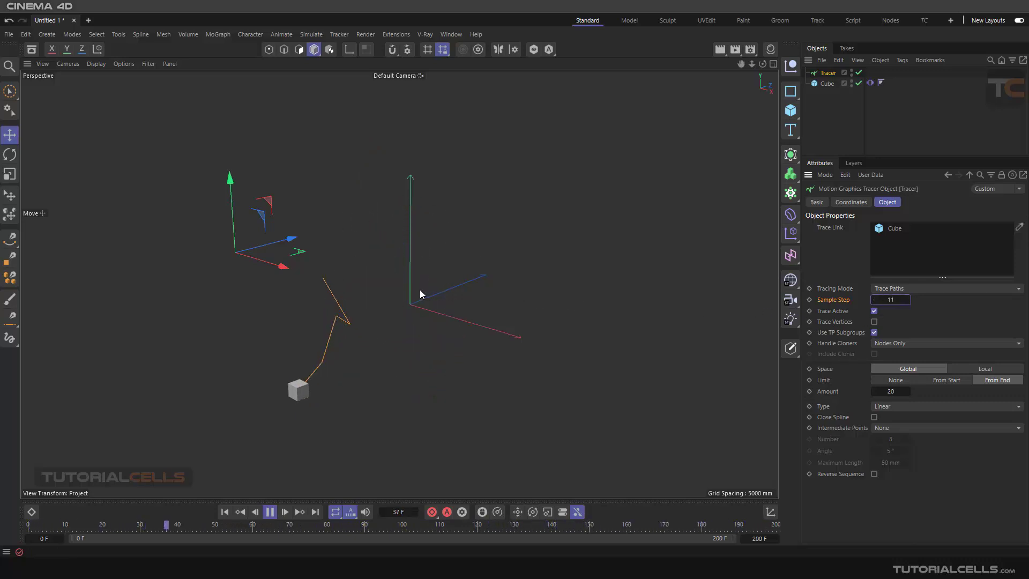
double_click(903, 301)
text(1)
key(Return)
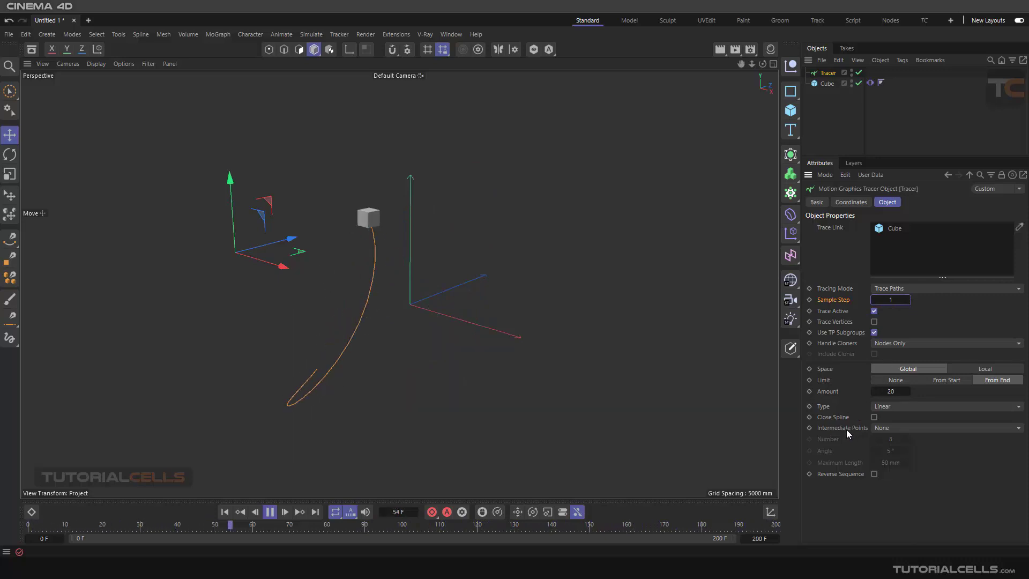
Try the Tracer's Limit as From Start, switch it back to From End and replay the animation
click(938, 383)
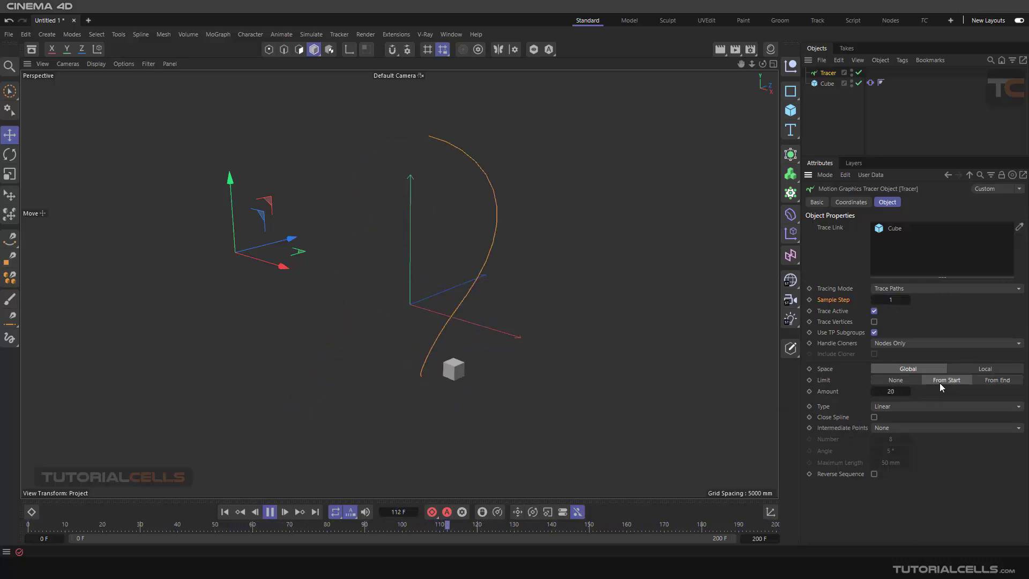
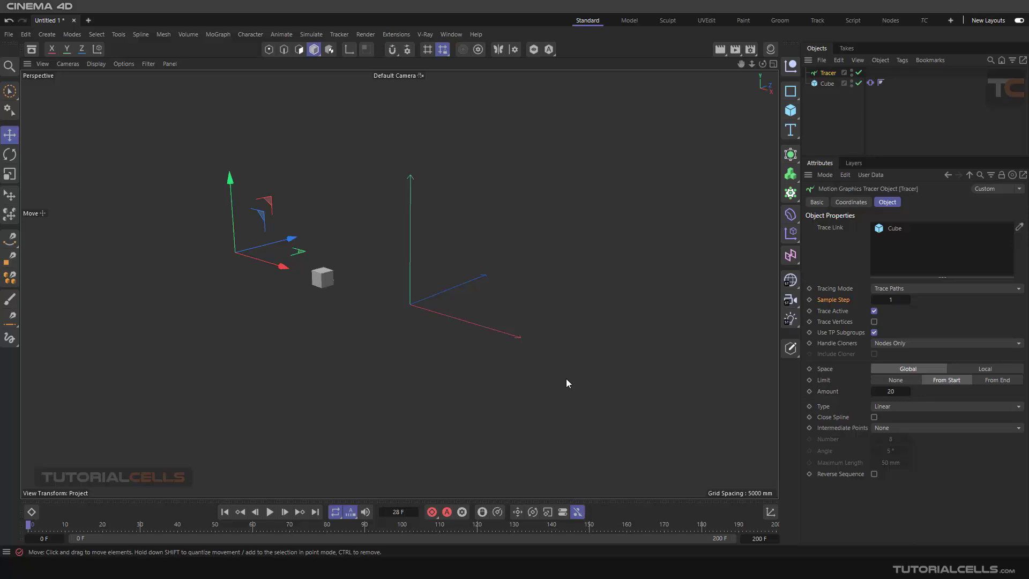
click(989, 381)
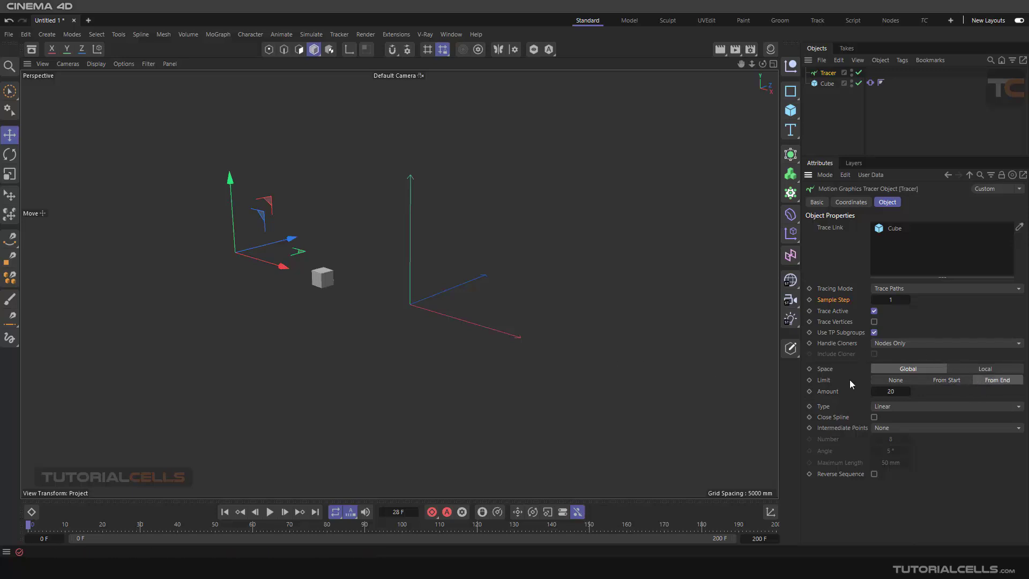
click(269, 512)
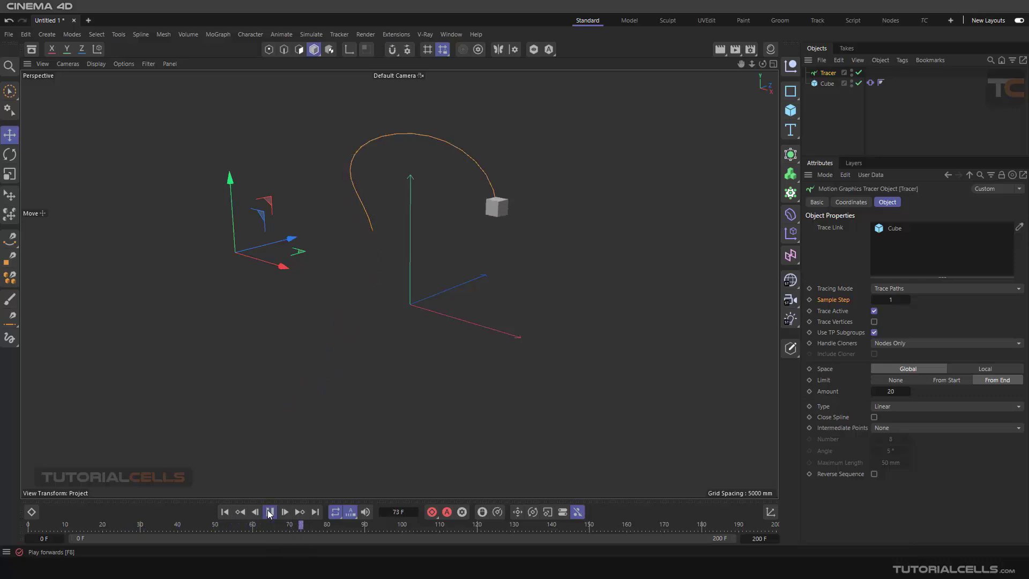
Pause the animation and change the Tracer's spline Type to B-Spline, comparing the curve up close
click(269, 512)
scroll(483, 192, up, 8)
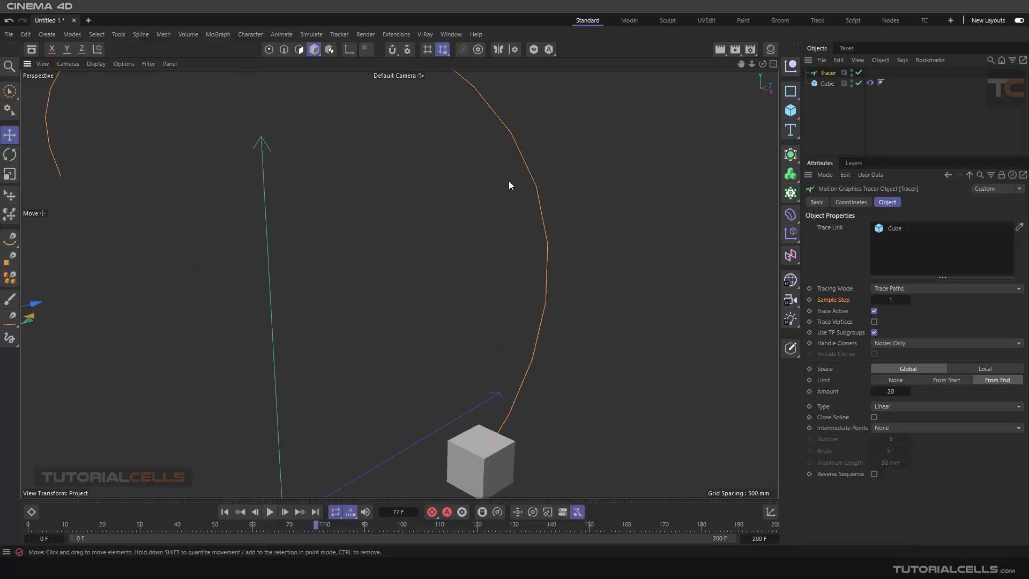
scroll(517, 236, down, 3)
scroll(522, 257, up, 1)
scroll(540, 260, up, 3)
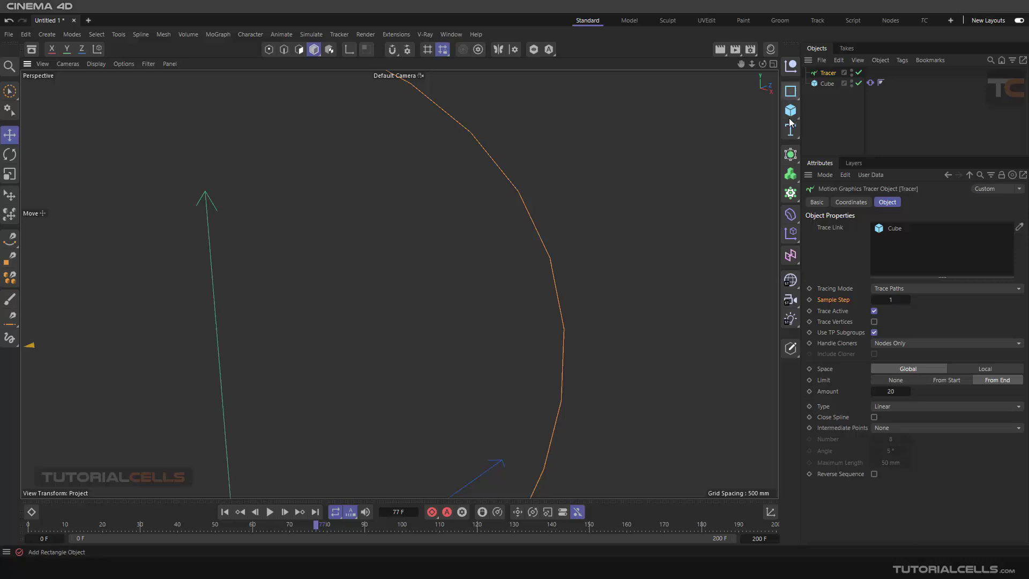
click(895, 407)
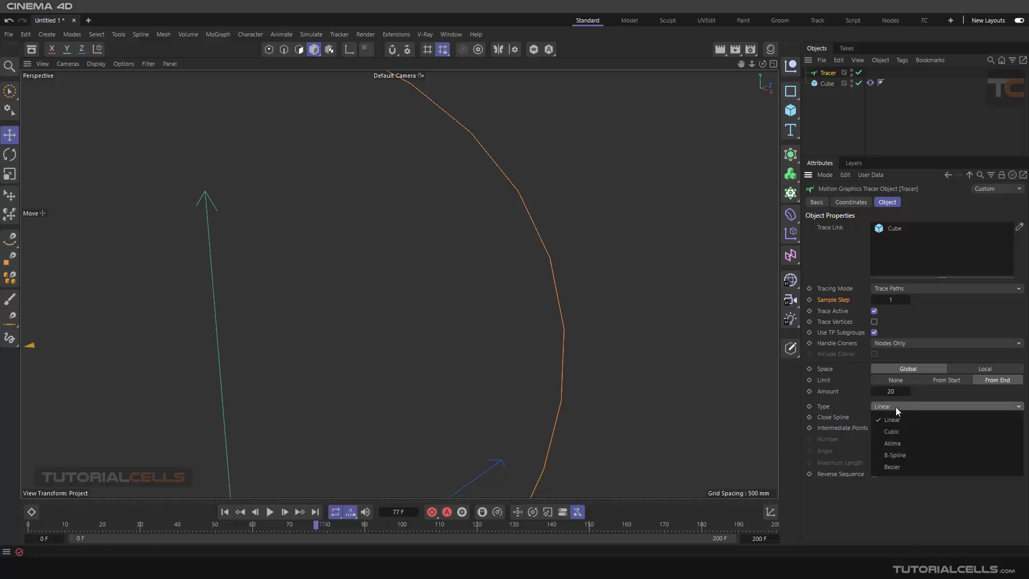
click(904, 455)
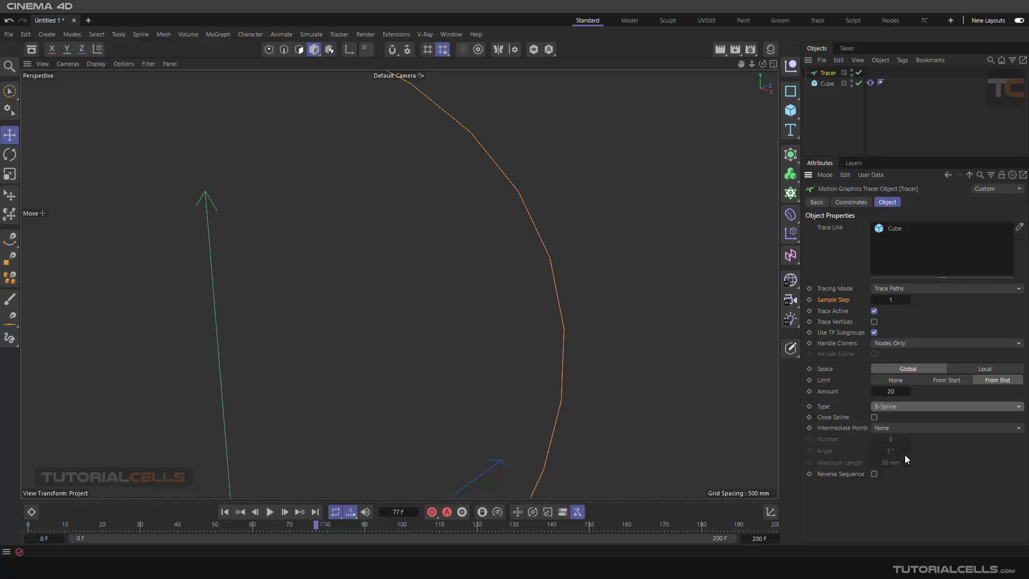
scroll(680, 374, down, 5)
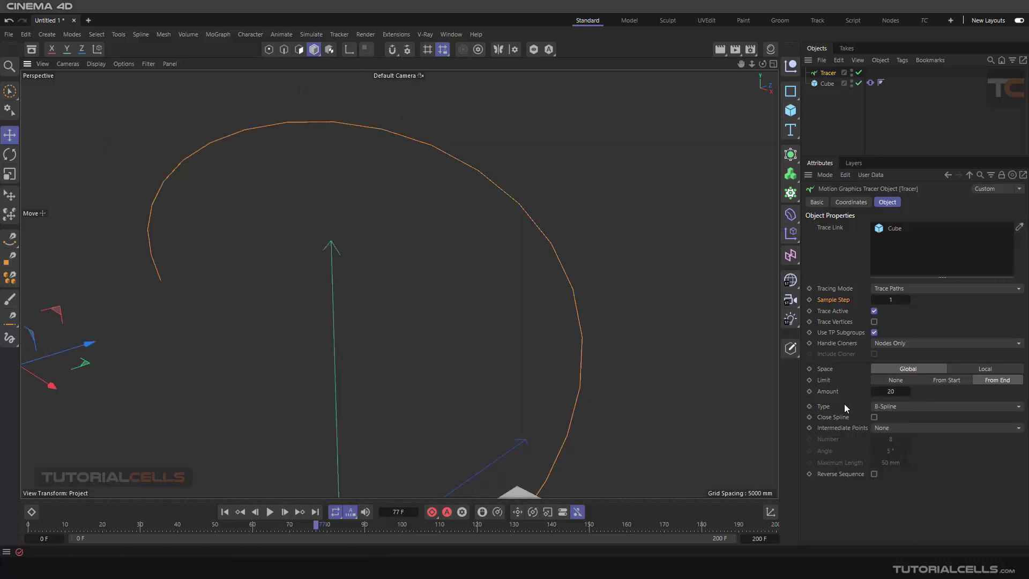
scroll(620, 368, down, 2)
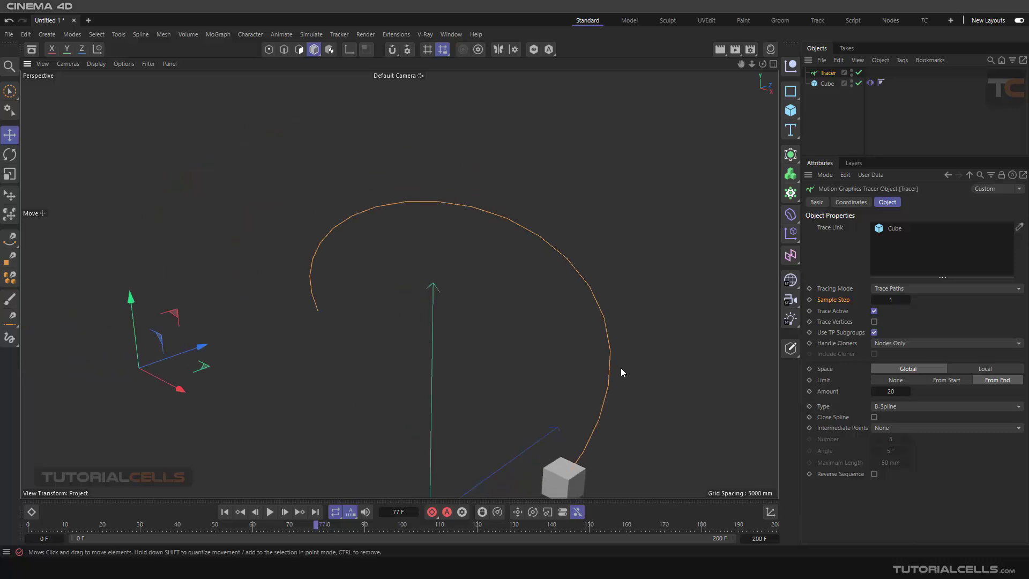
Enable Close Spline on the Tracer, replay the animation from the start and disable the option again
middle_click(620, 368)
middle_click(376, 210)
click(874, 417)
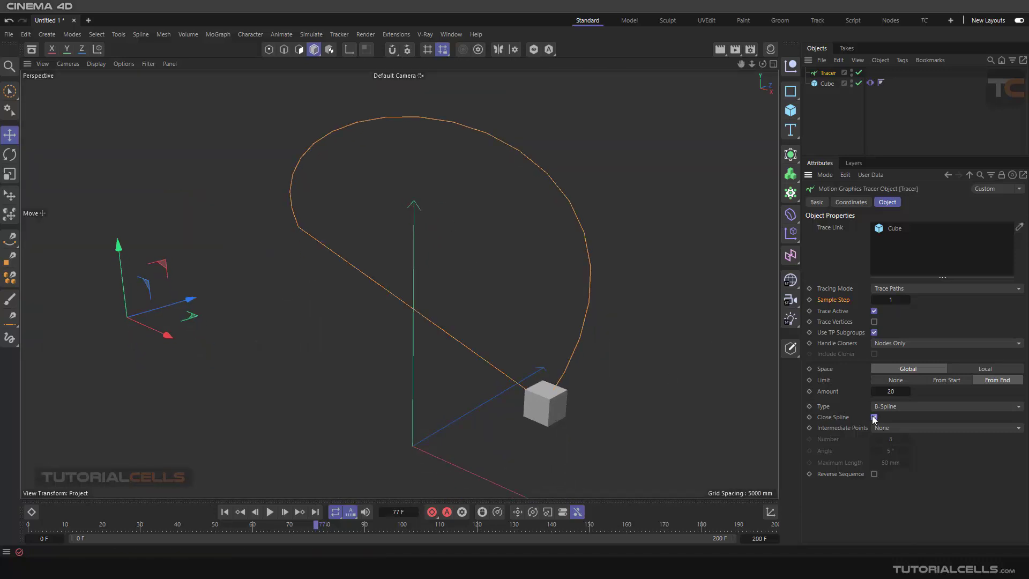
click(224, 511)
click(269, 512)
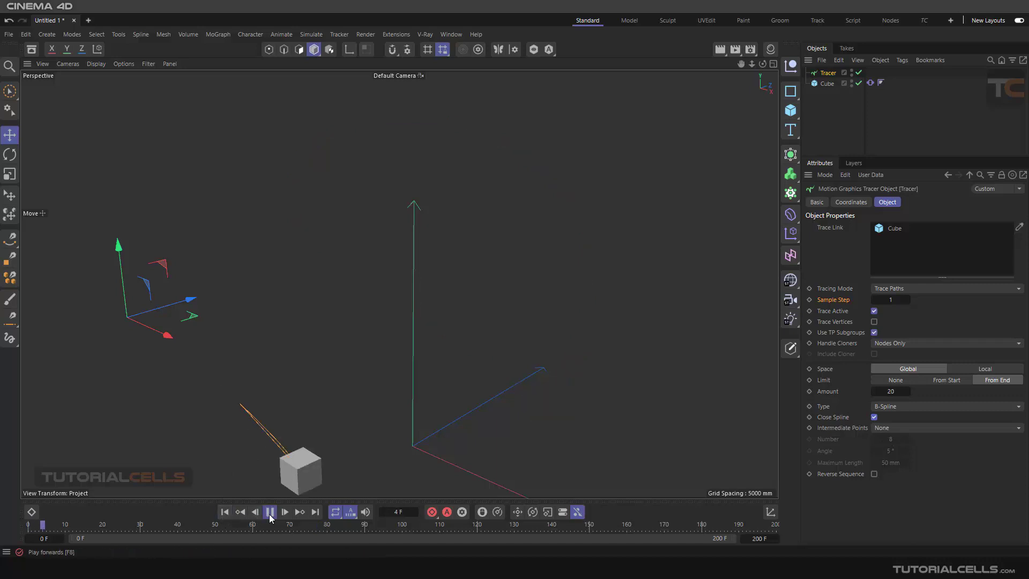
alt+middle_drag(420, 360, 459, 271)
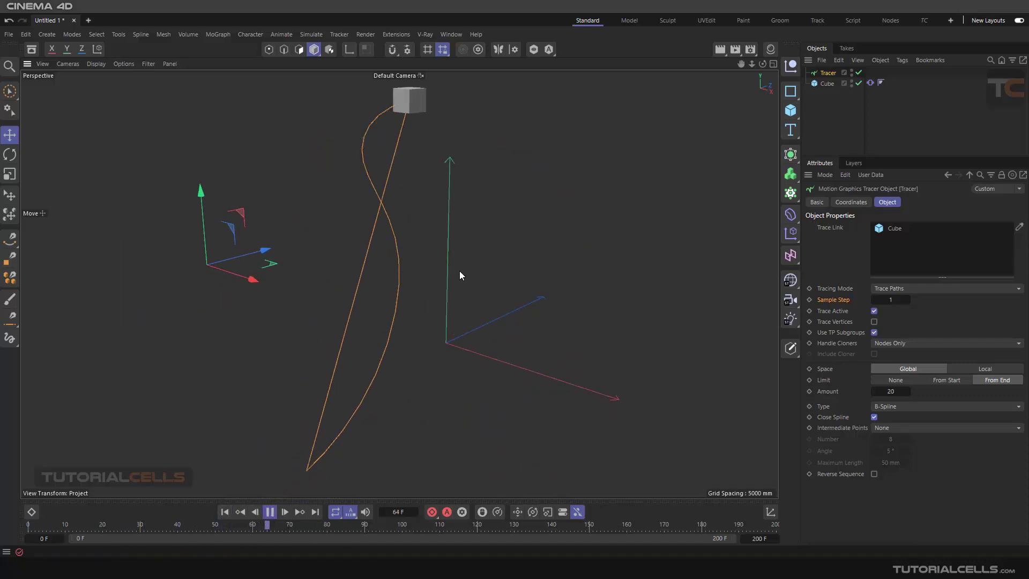
click(270, 512)
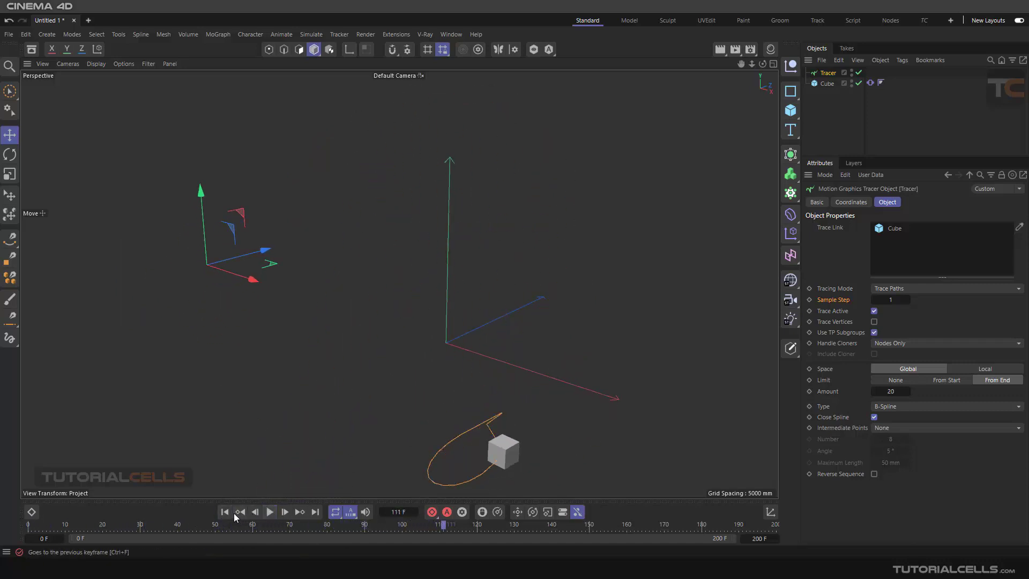
click(225, 511)
click(269, 511)
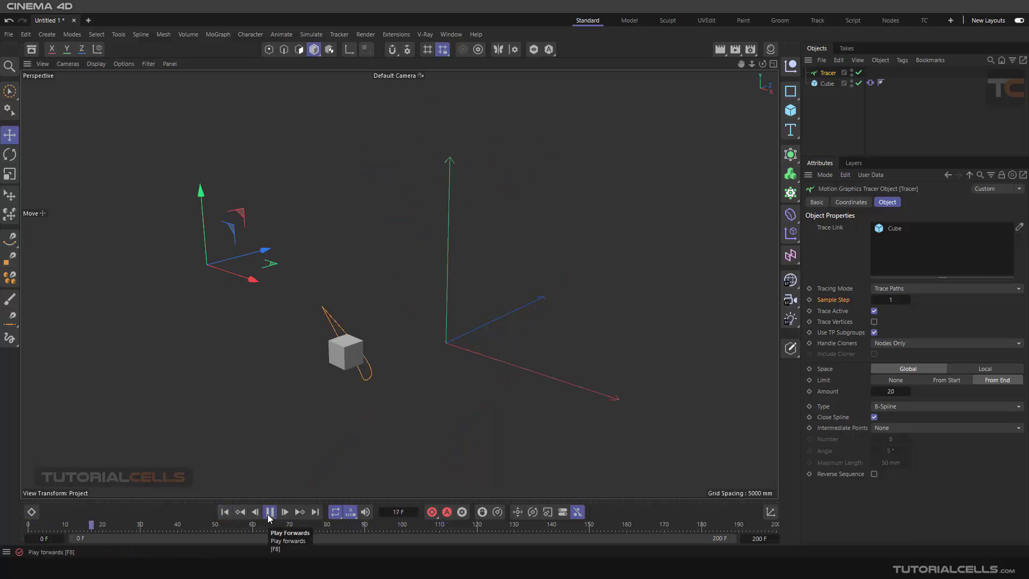
click(874, 416)
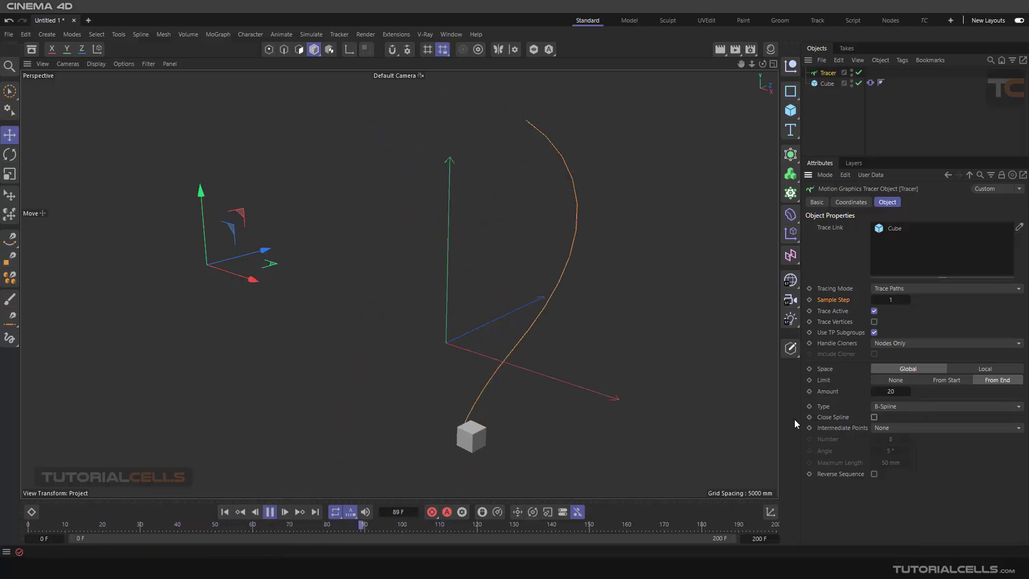
Pause the animation and set the Tracer's Intermediate Points to Subdivided
click(269, 511)
scroll(547, 321, up, 10)
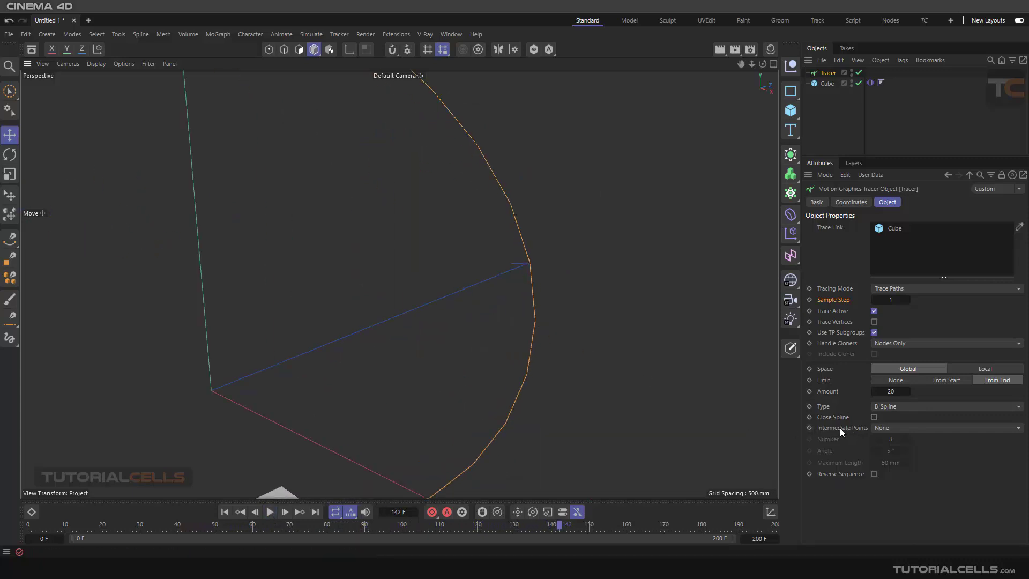
click(879, 429)
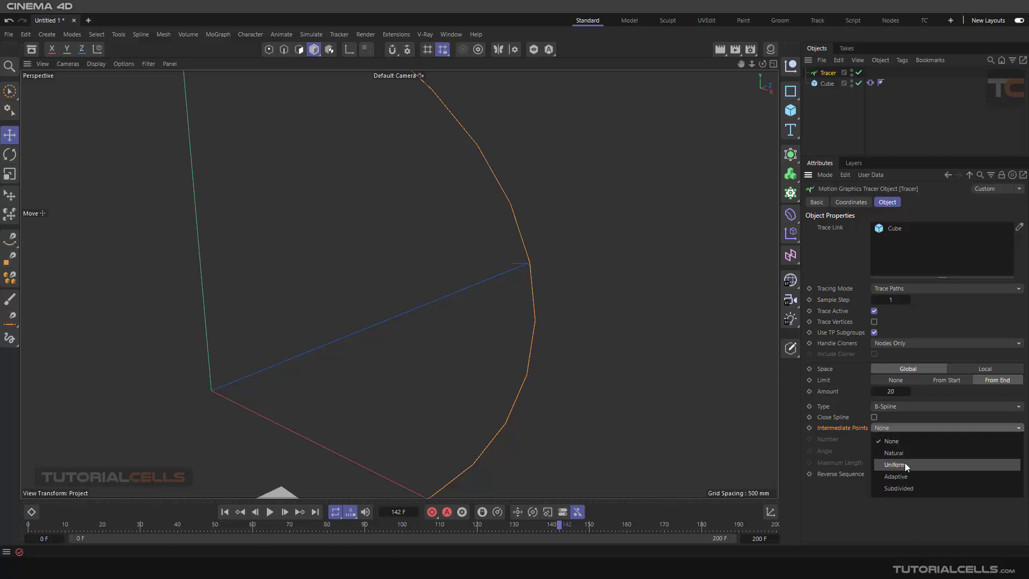
click(908, 489)
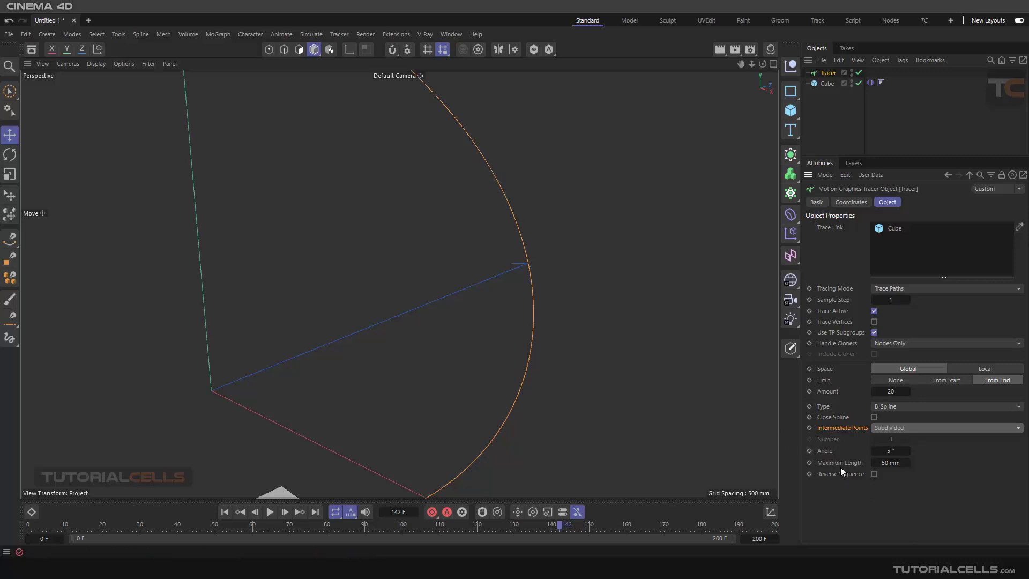
scroll(417, 278, down, 10)
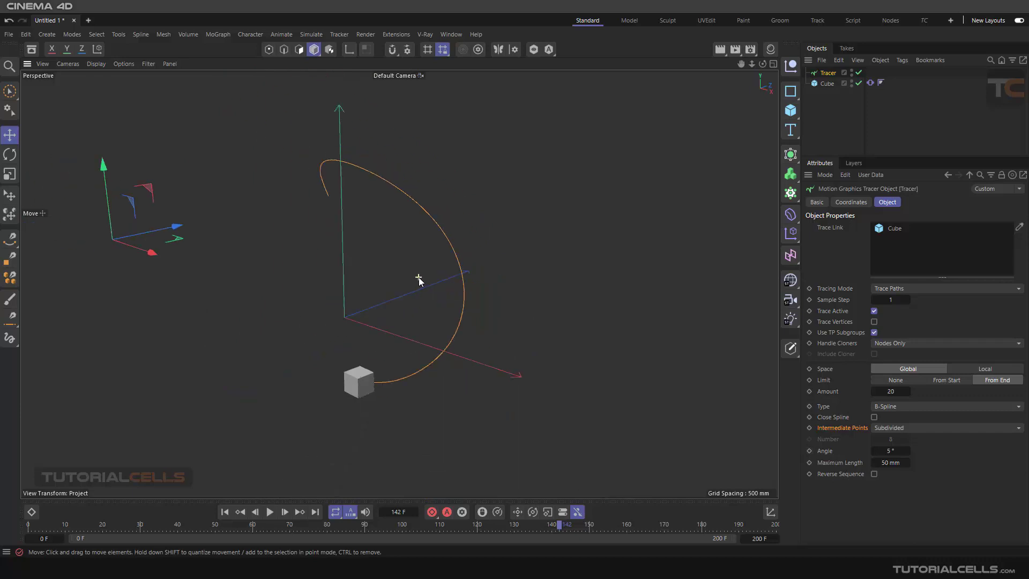
Add a Sweep generator and make the Tracer its child
mouse_move(414, 275)
alt+mouse_down()
mouse_move(459, 279)
mouse_move(427, 248)
mouse_move(419, 269)
mouse_move(304, 286)
alt+mouse_up()
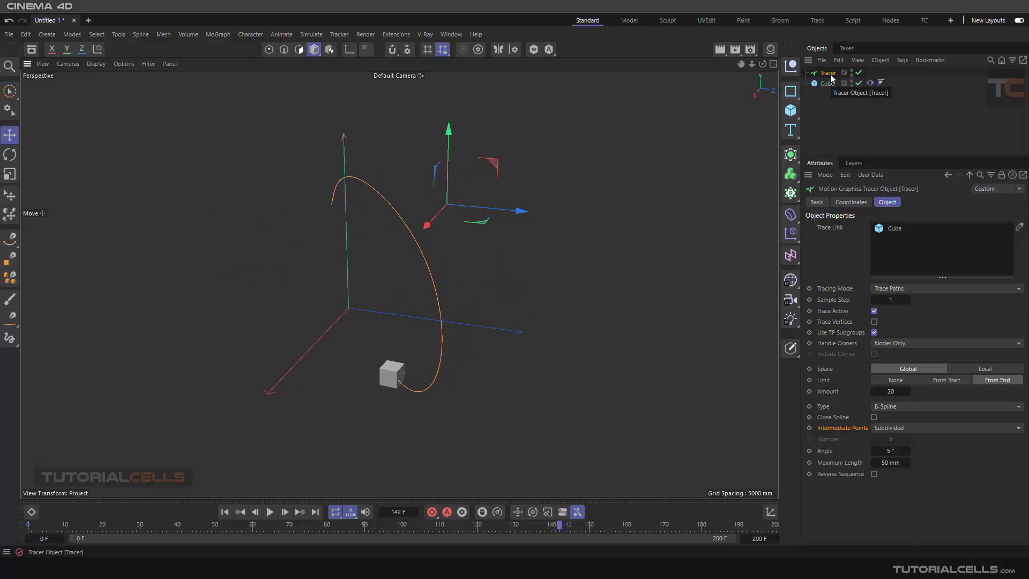
click(790, 155)
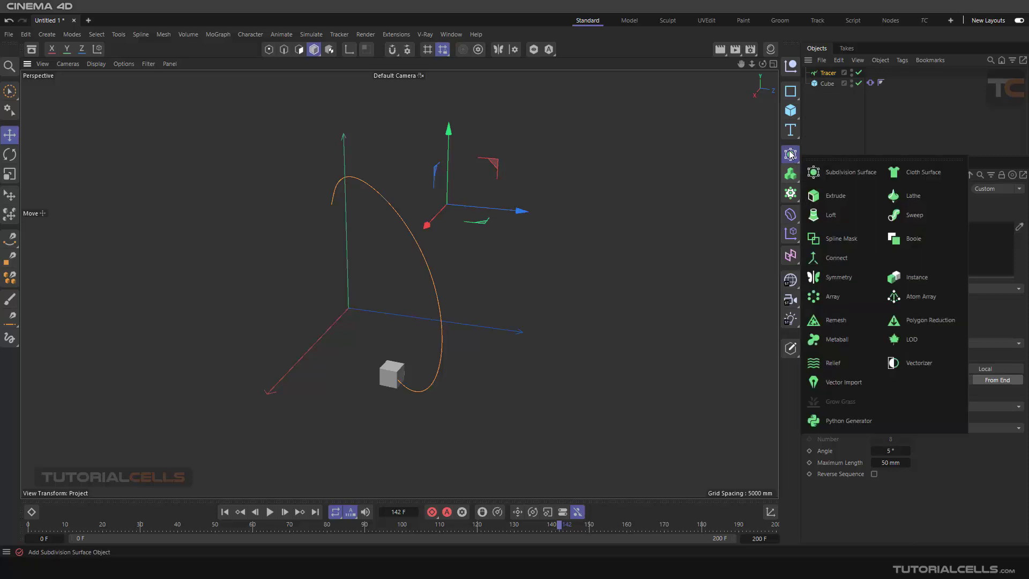
click(902, 214)
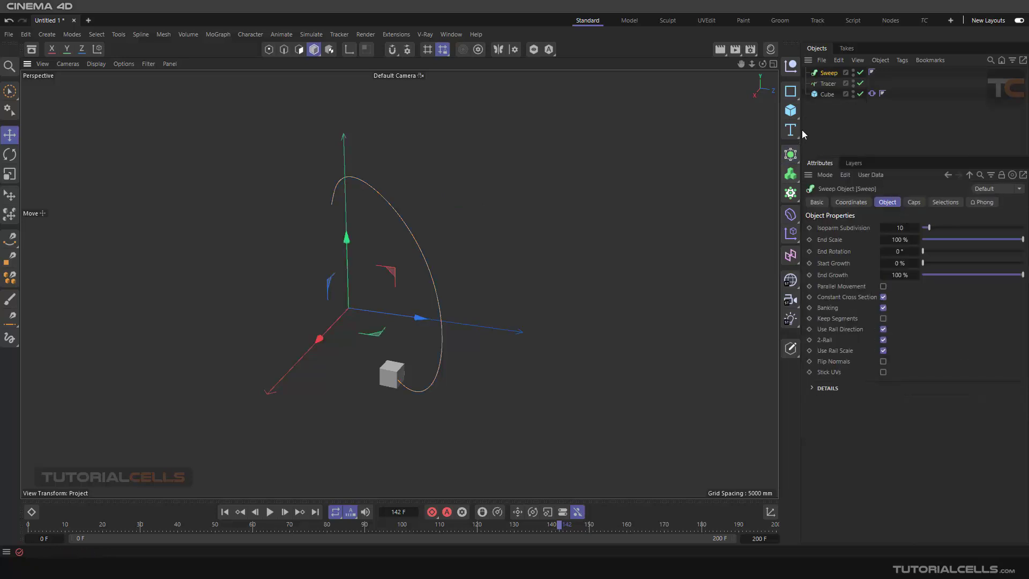
drag(827, 84, 828, 74)
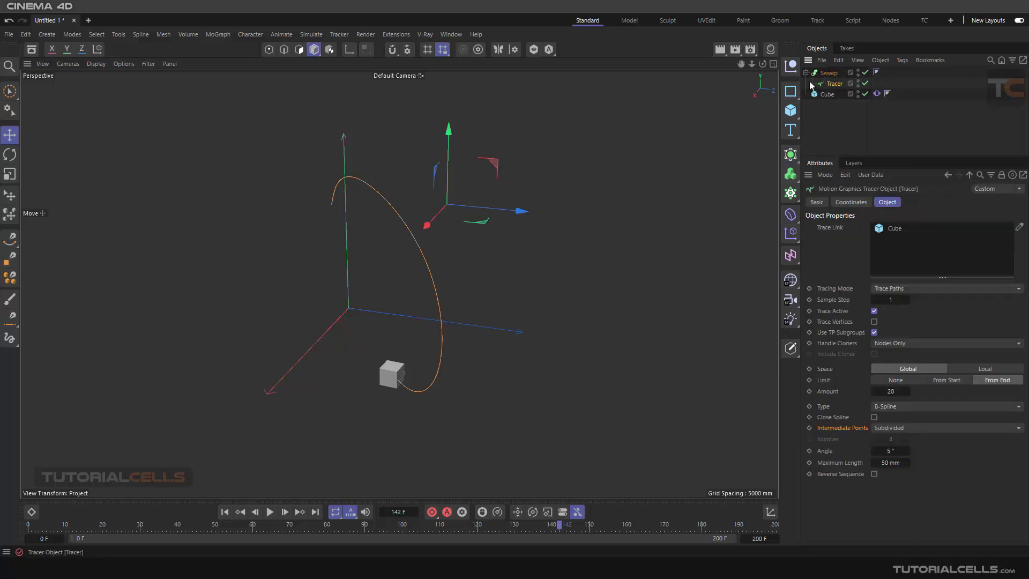
Create an n-Side spline and place it inside the Sweep above the Tracer as the profile
click(791, 96)
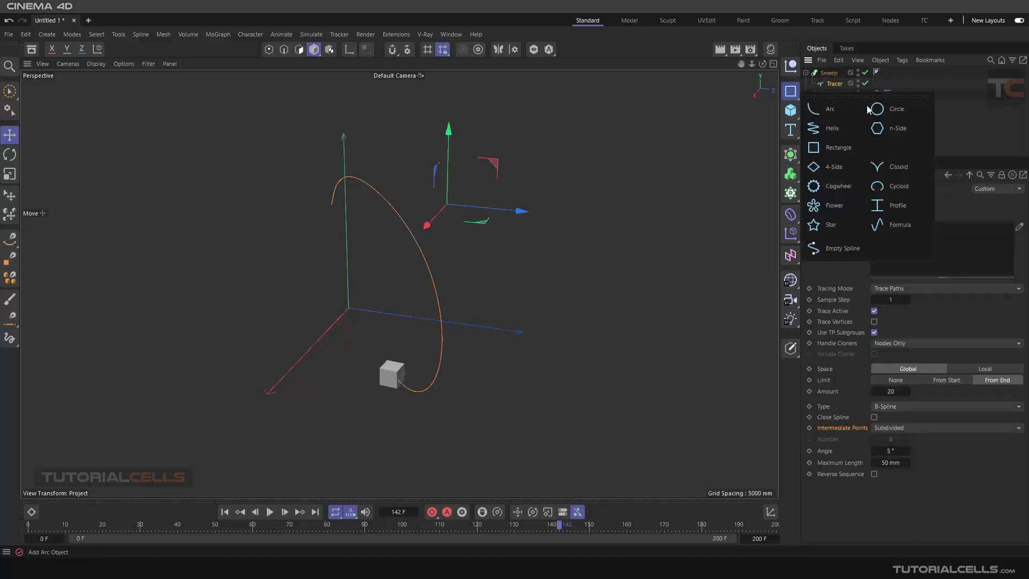
click(890, 129)
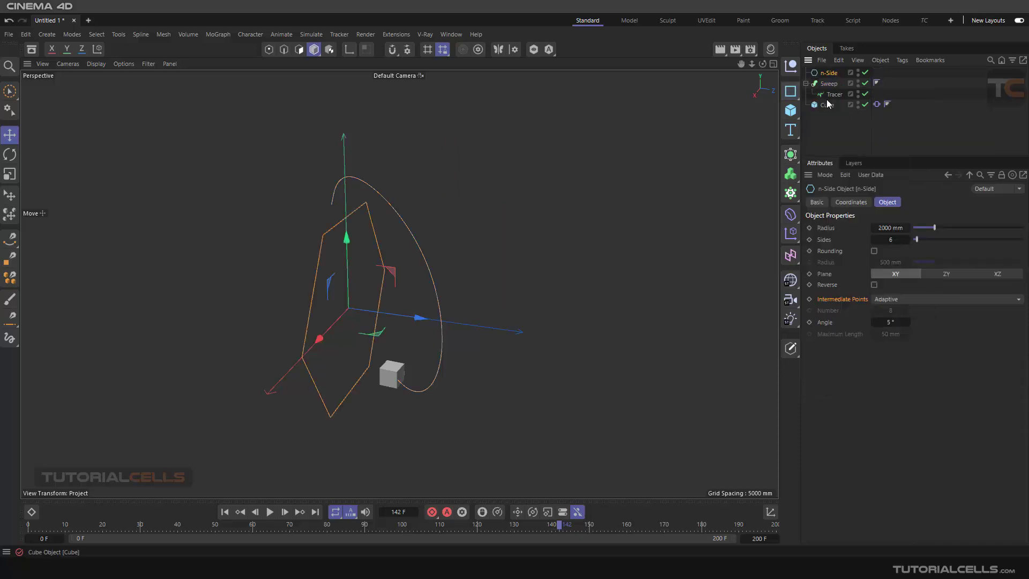
drag(828, 73, 836, 99)
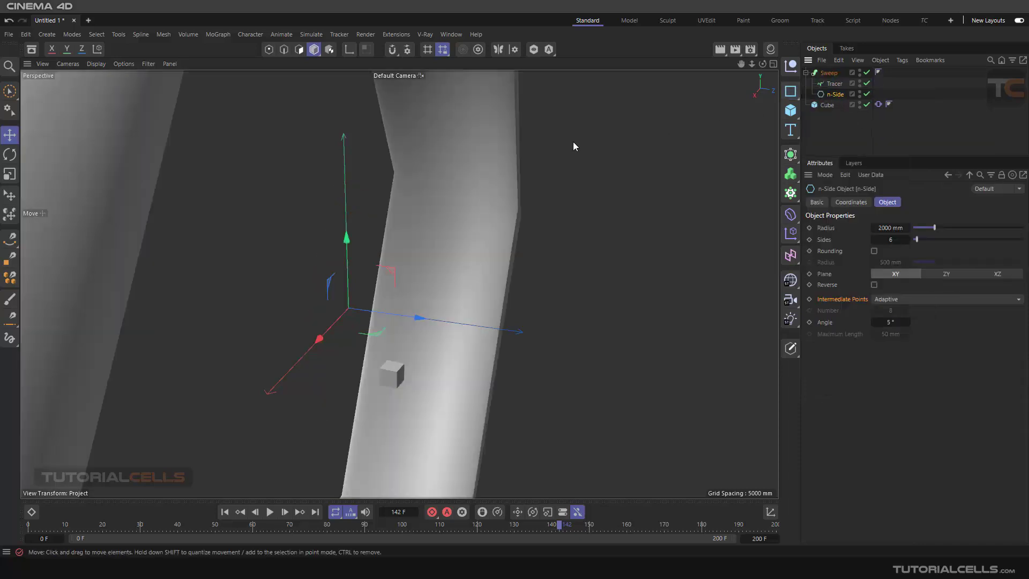
alt+drag(571, 145, 524, 175)
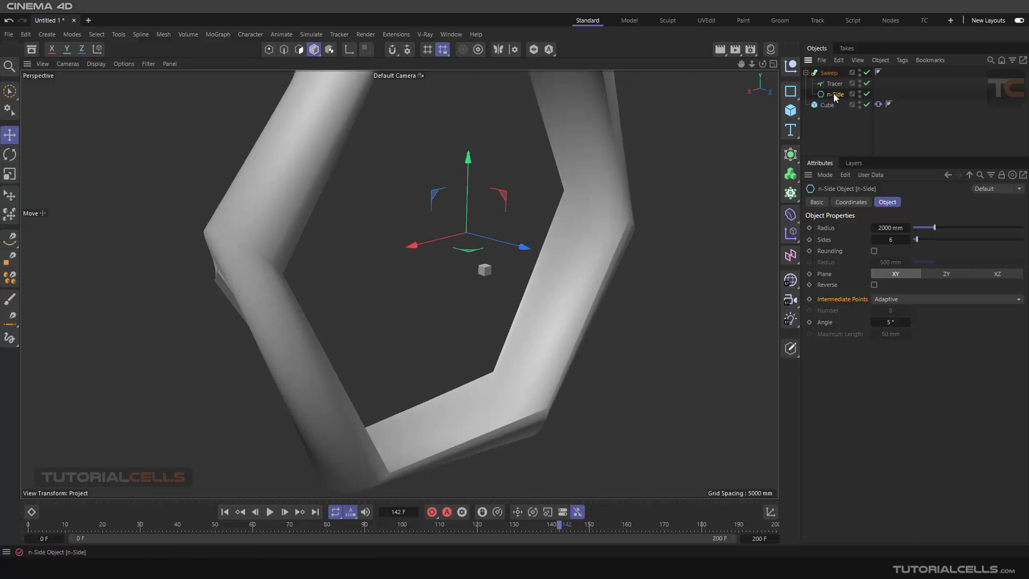
drag(831, 95, 834, 85)
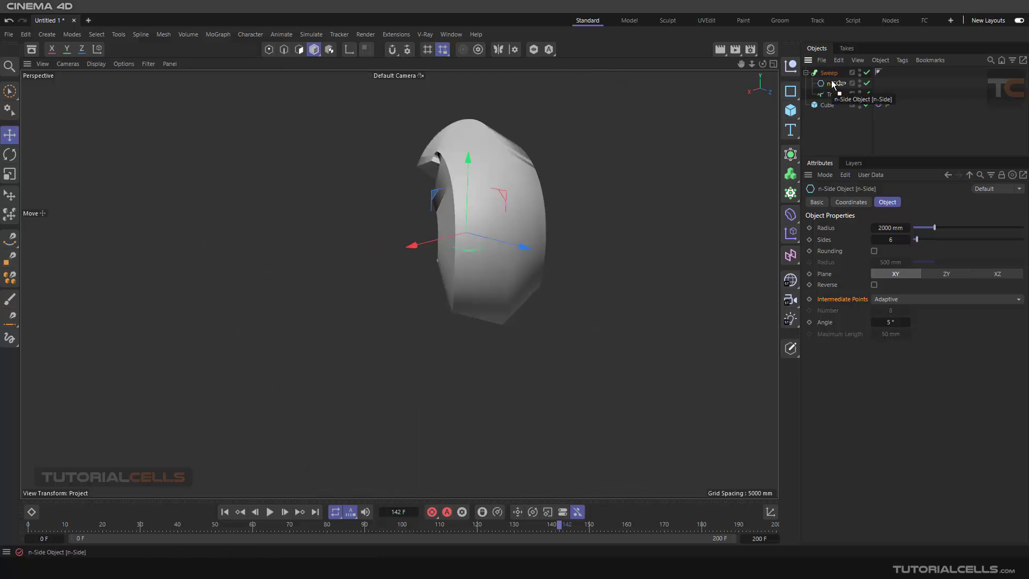
Scale the n-Side profile down to a radius of about 143 mm
key(t)
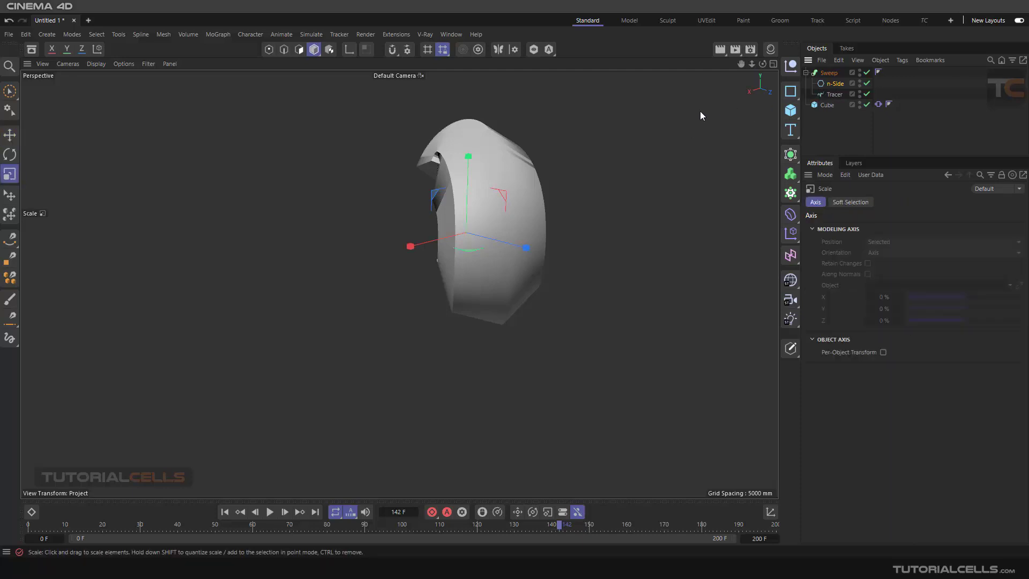
drag(685, 116, 533, 207)
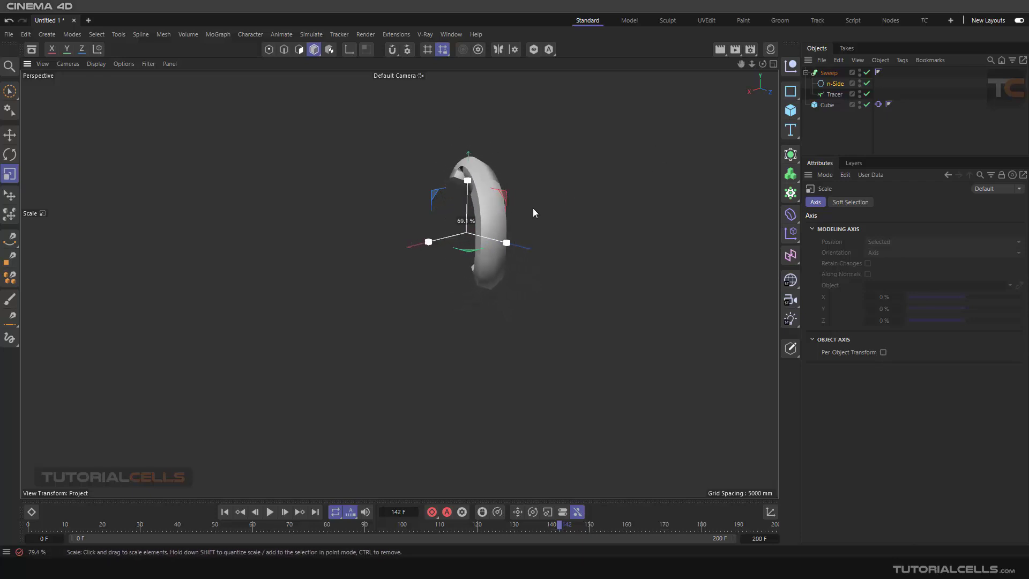
drag(695, 138, 493, 258)
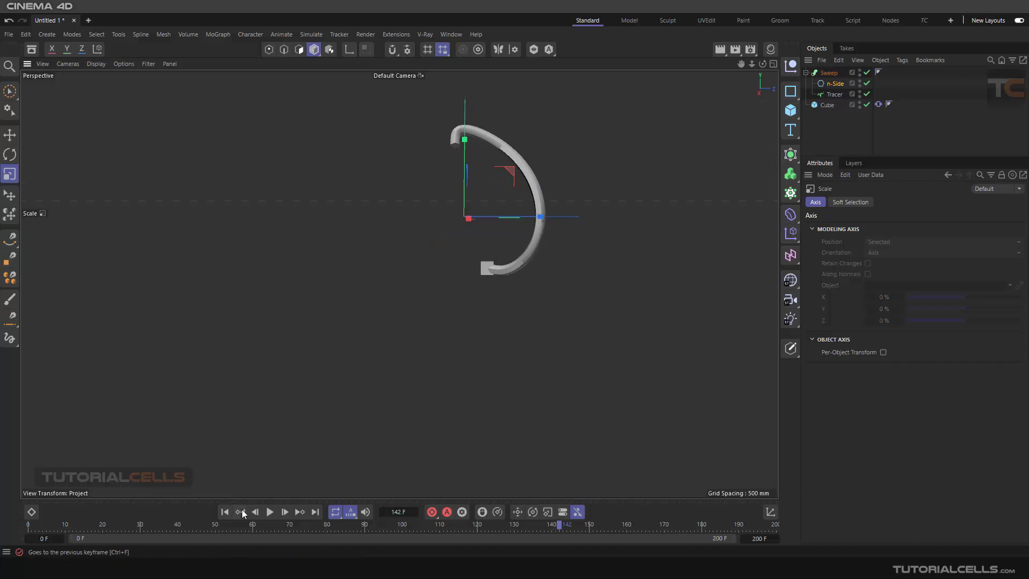
Go back to the previous keyframe, play the animation to check the swept tube and stop at about frame 41
click(241, 511)
click(270, 512)
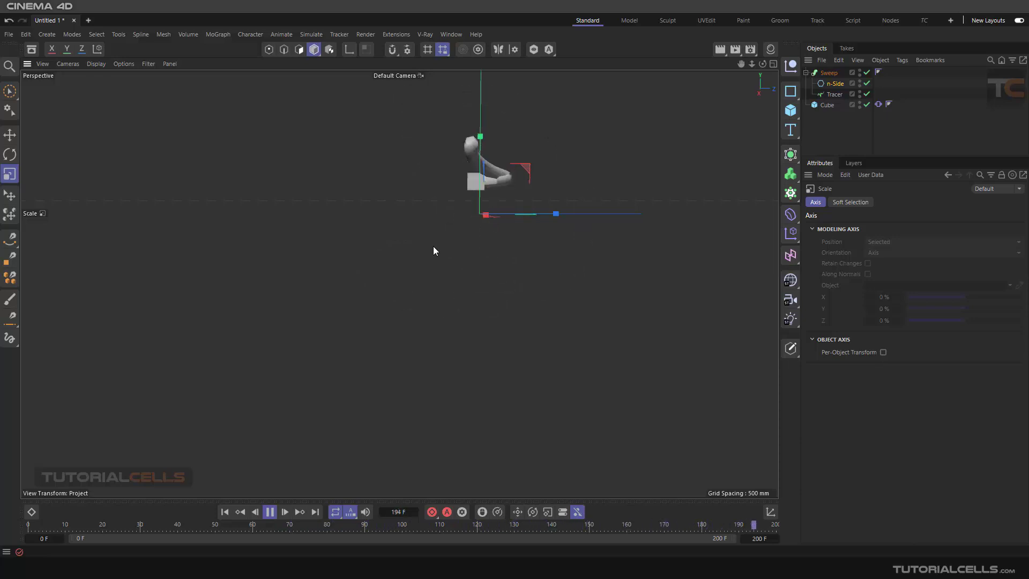
click(269, 512)
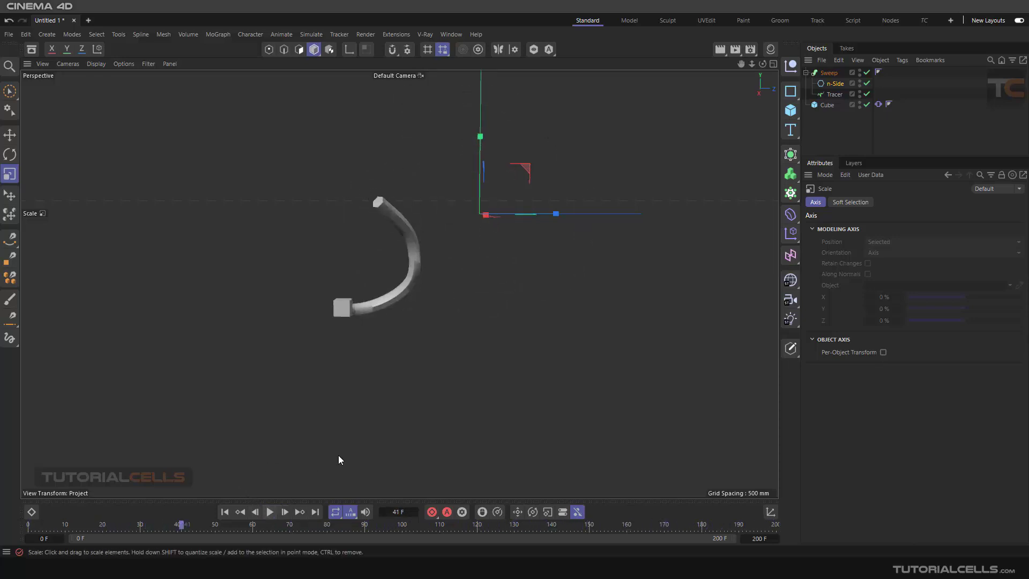
Replace the Sweep's n-Side profile with a Circle spline and scale it down to roughly the cube's width
click(837, 84)
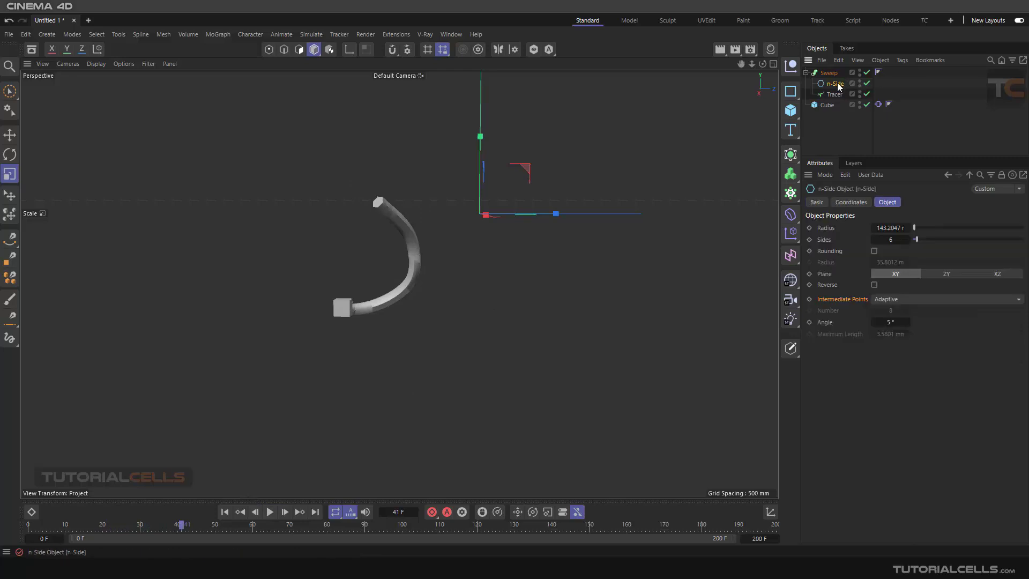
key(Delete)
click(792, 94)
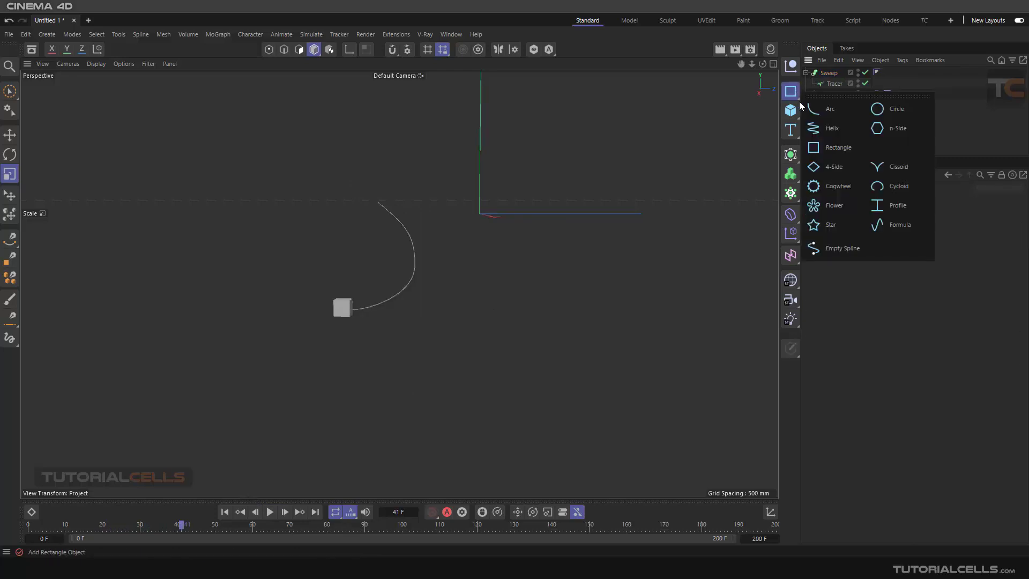
click(892, 113)
drag(830, 73, 834, 86)
drag(681, 163, 386, 325)
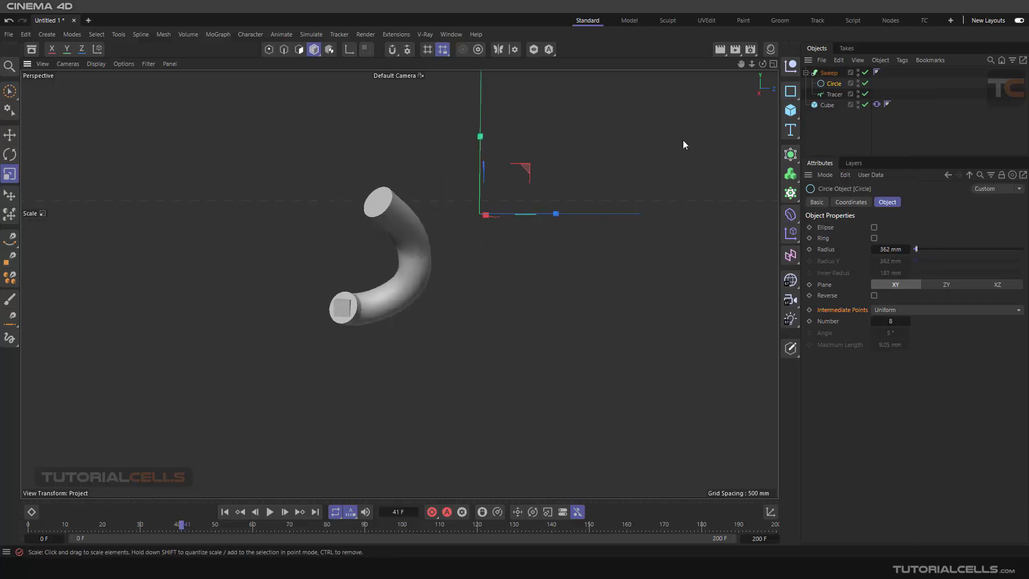
drag(682, 143, 569, 216)
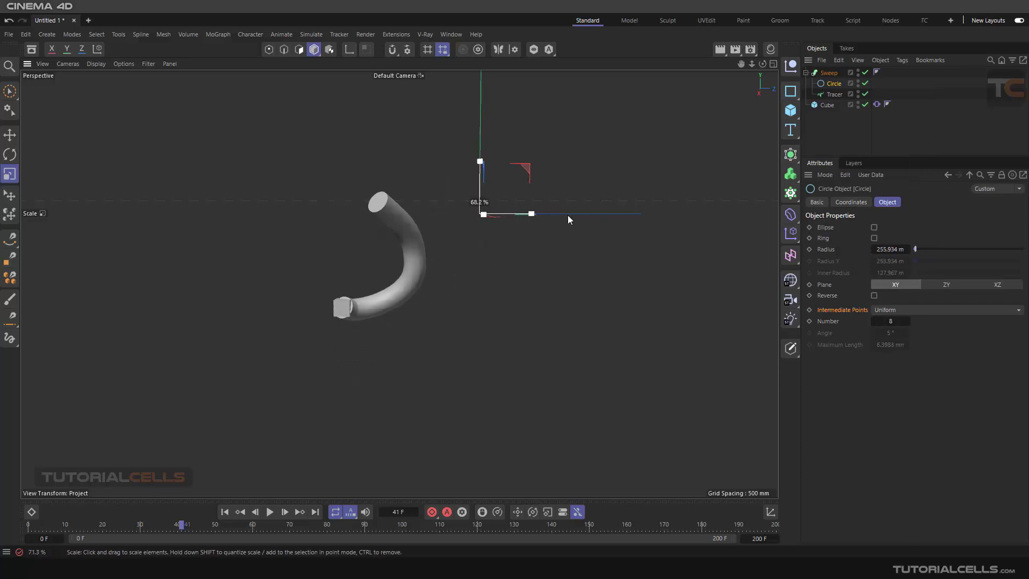
Lower the start point of the Sweep's Scale curve to 0 so the tube tapers towards its tail
click(826, 72)
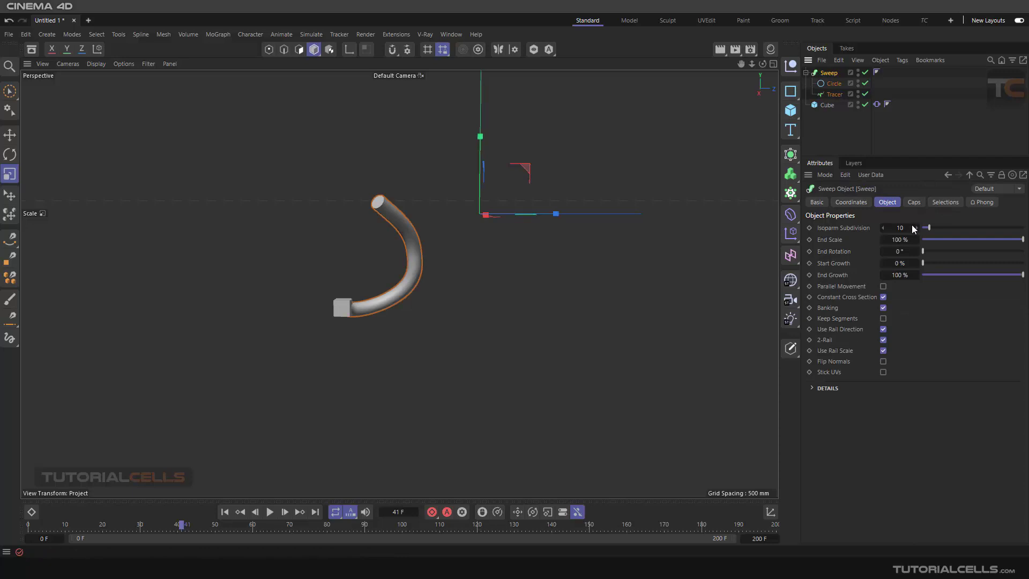
click(819, 388)
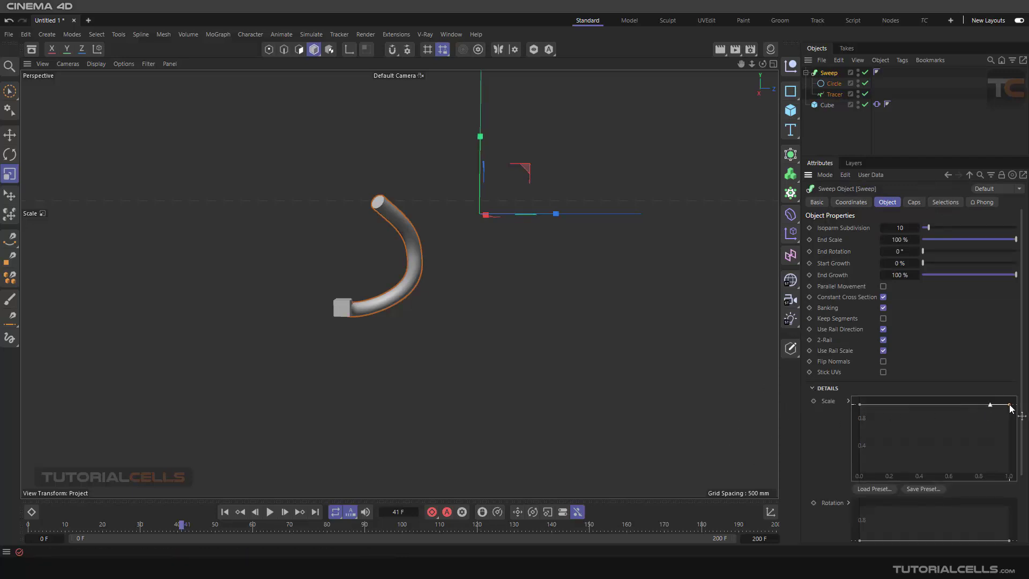
mouse_move(1007, 405)
mouse_down()
mouse_move(1007, 442)
mouse_move(1016, 406)
mouse_up()
drag(859, 405, 859, 474)
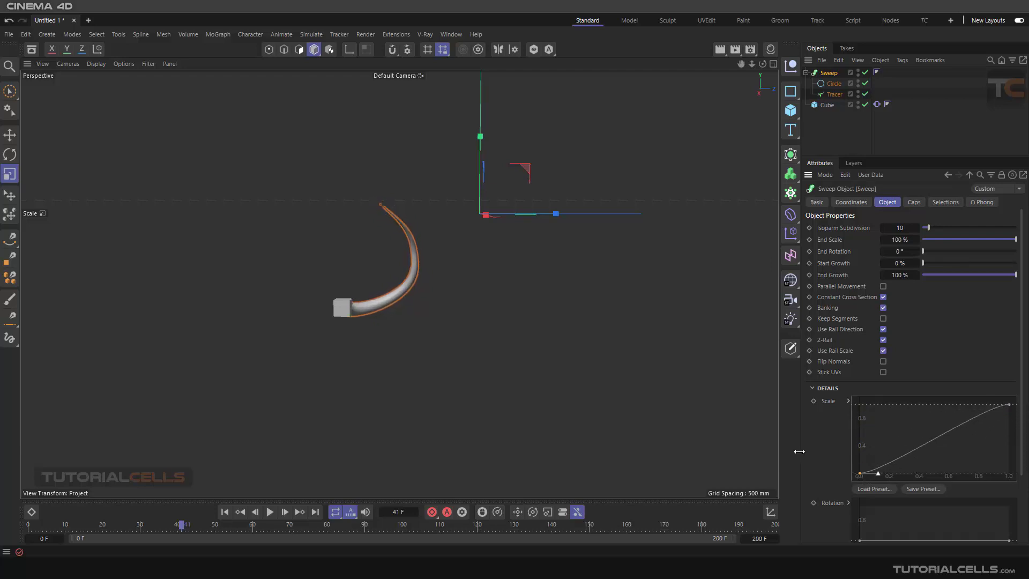
scroll(406, 307, up, 1)
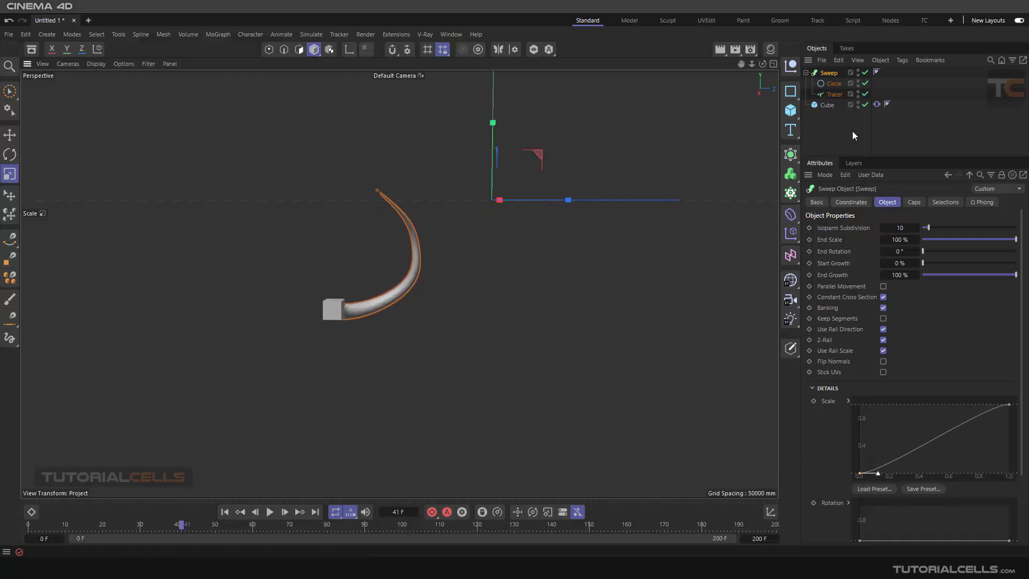
Enable Reverse Sequence on the Tracer to flip the taper, and disable it again
click(833, 94)
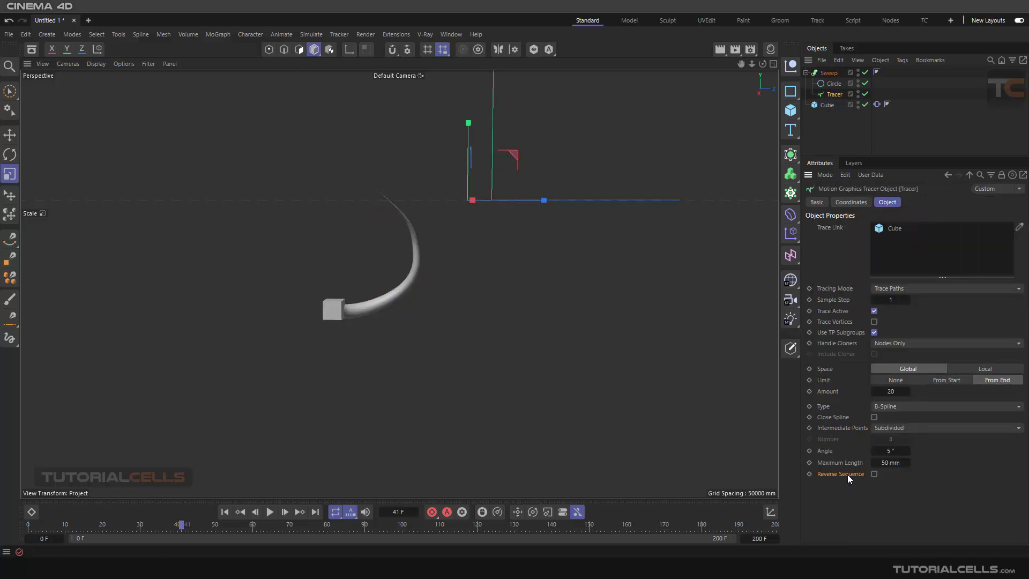
click(873, 474)
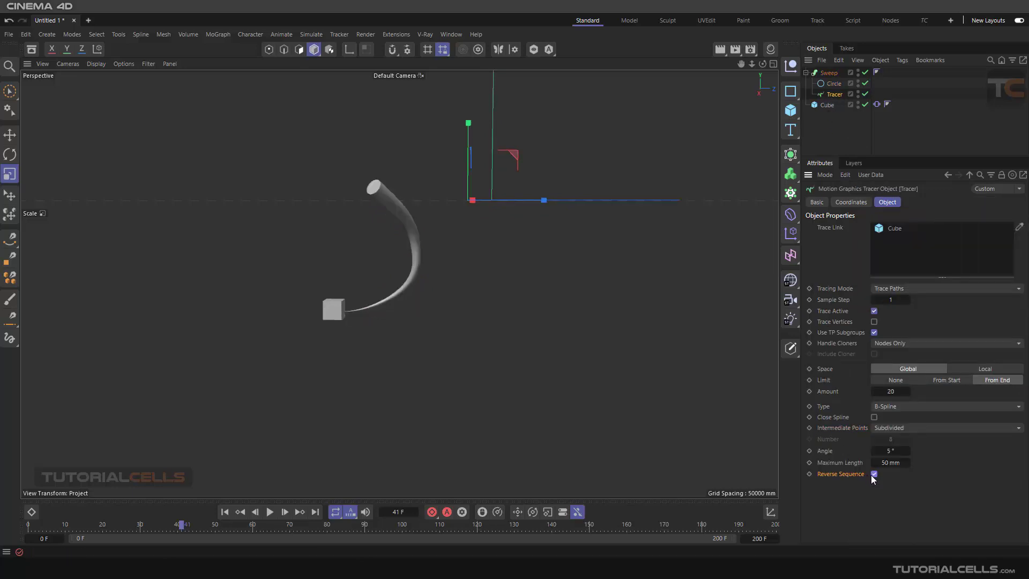
click(873, 474)
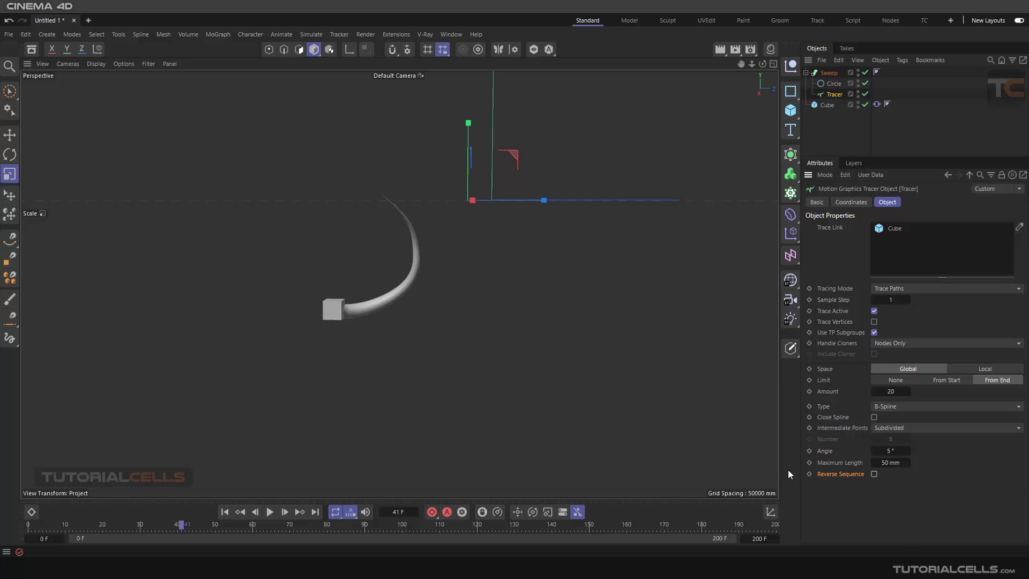
Play the tapered trail from the start of the animation, pause it and return to frame 0
alt+drag(369, 287, 388, 297)
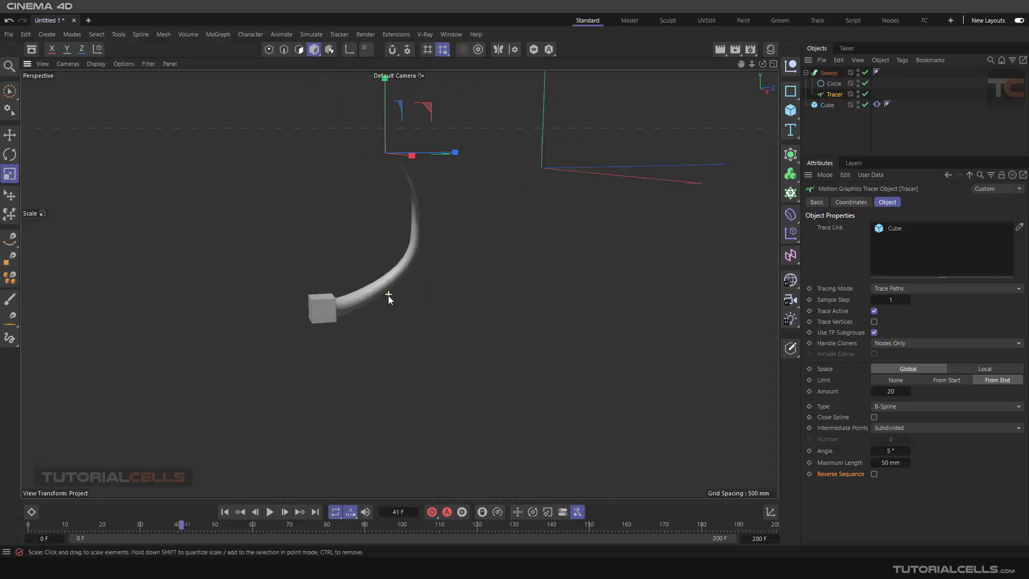
click(225, 511)
click(270, 512)
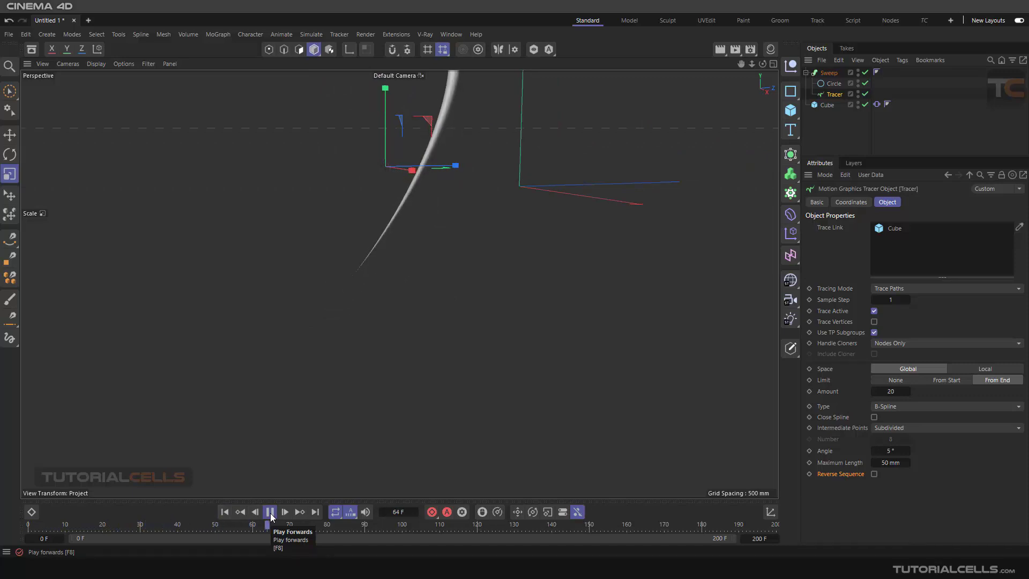
scroll(512, 290, down, 4)
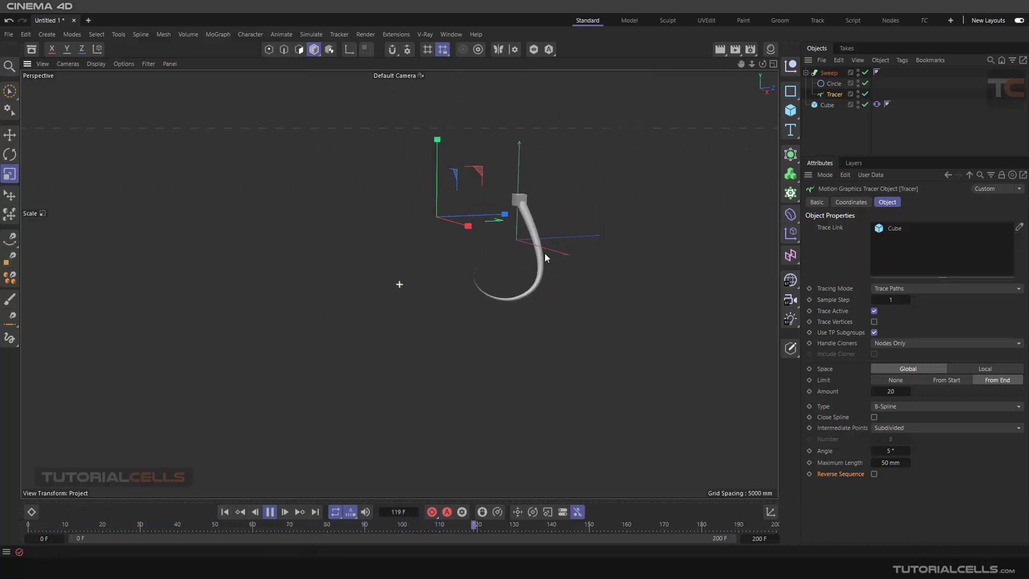
click(270, 512)
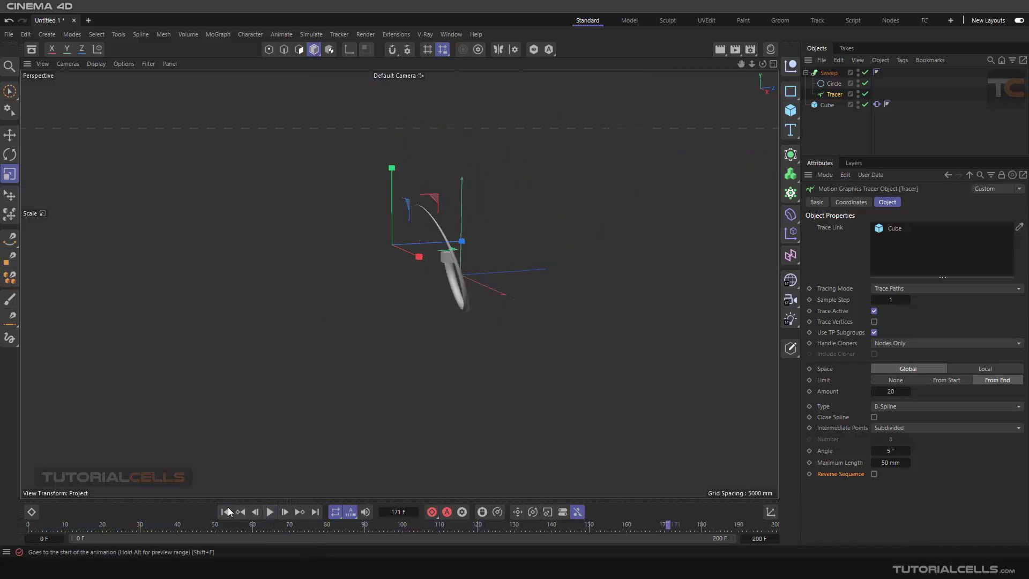
click(227, 511)
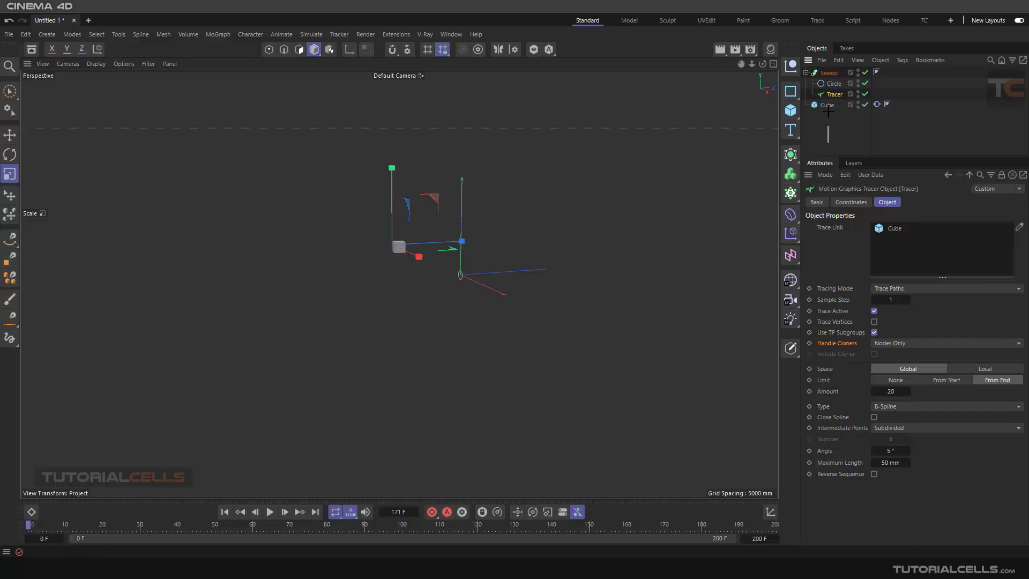
Delete all objects from the scene
key(ctrl+a)
key(Delete)
alt+drag(679, 198, 582, 251)
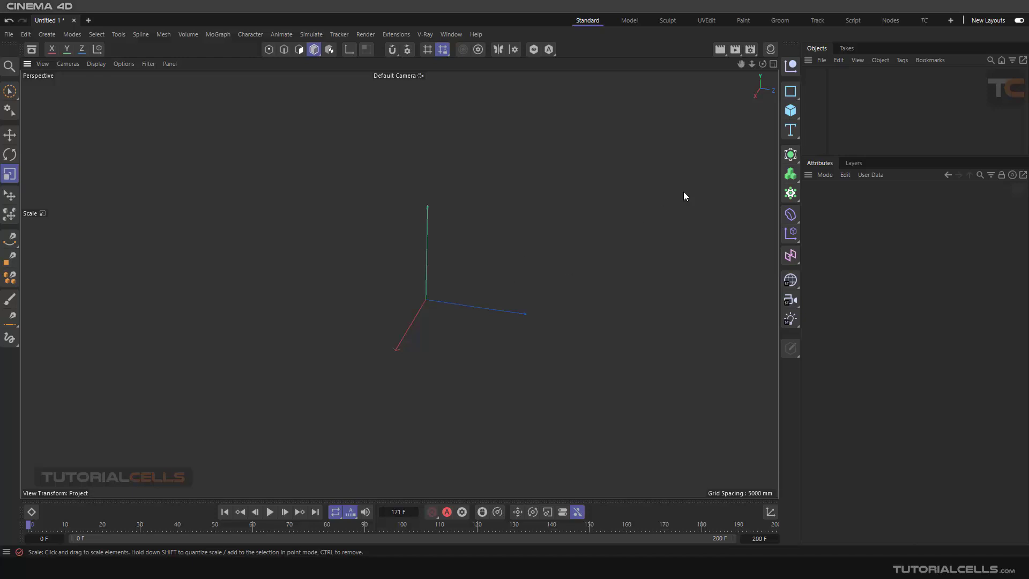
Add a Cube and scale it down uniformly to about 674 mm per side
click(789, 110)
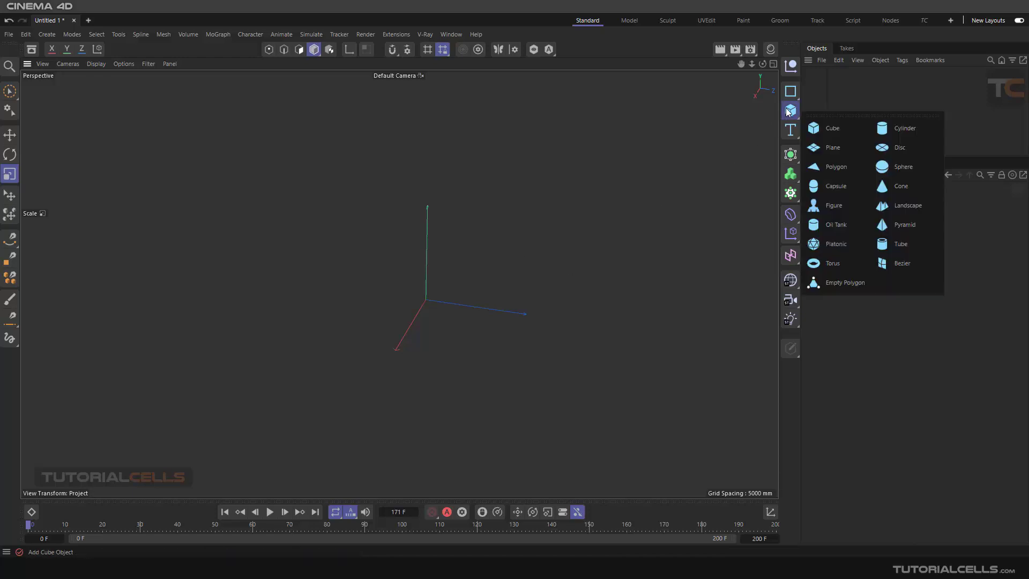
click(832, 128)
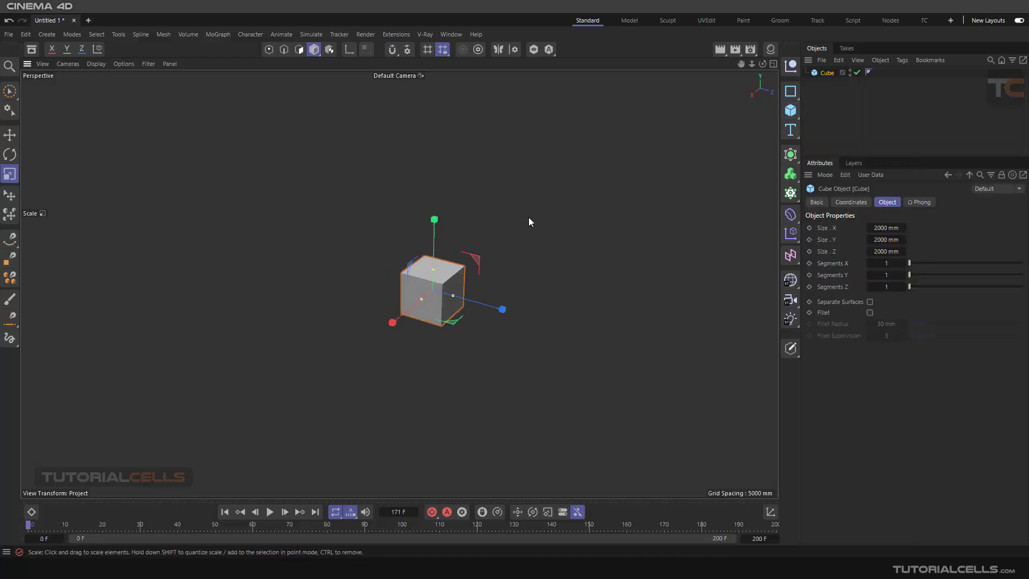
mouse_move(529, 221)
mouse_down()
mouse_move(549, 227)
mouse_move(515, 236)
mouse_up()
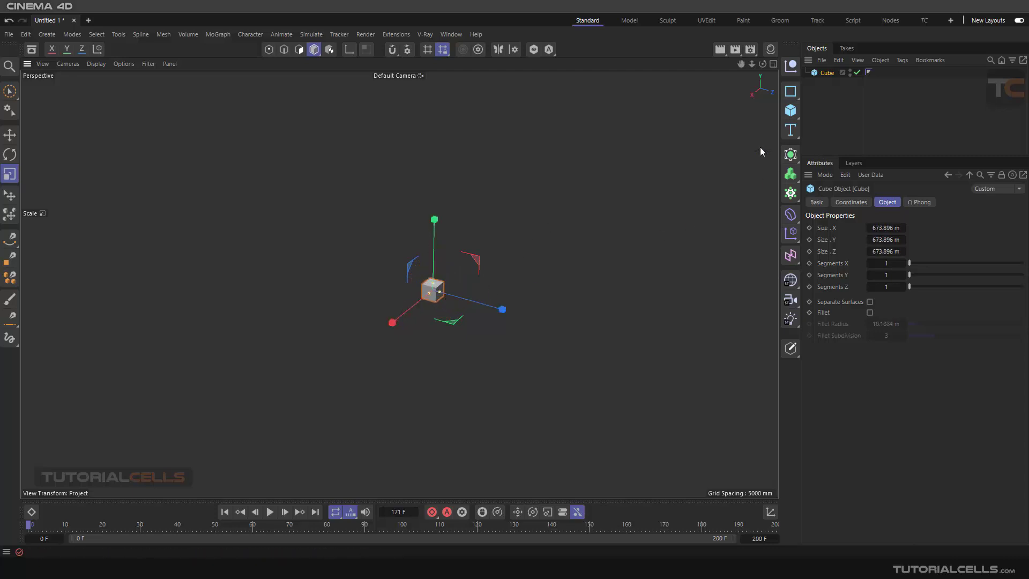
Add a Cloner as the parent of the Cube and set its mode to Linear
alt+click(790, 192)
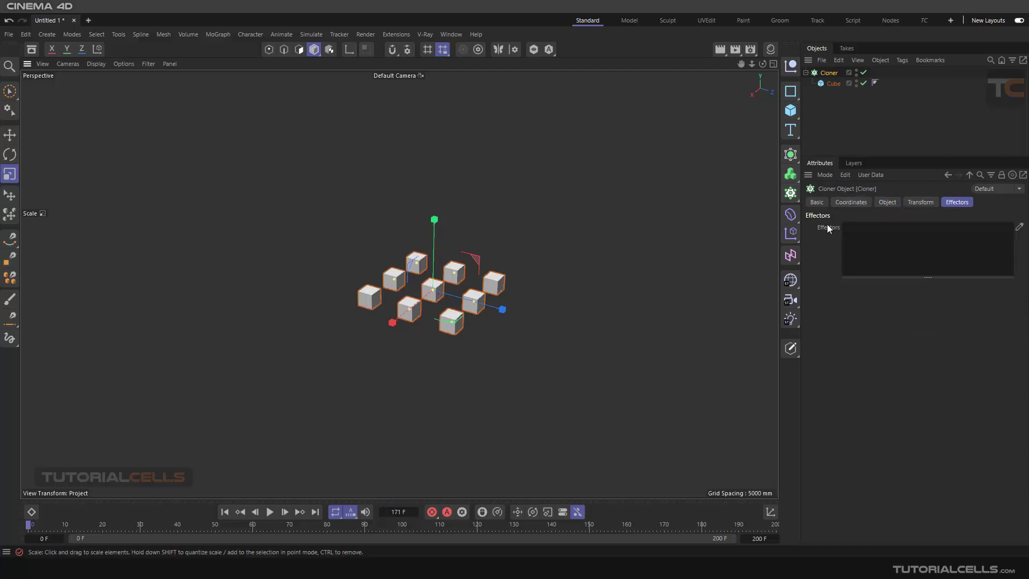
click(887, 201)
click(888, 227)
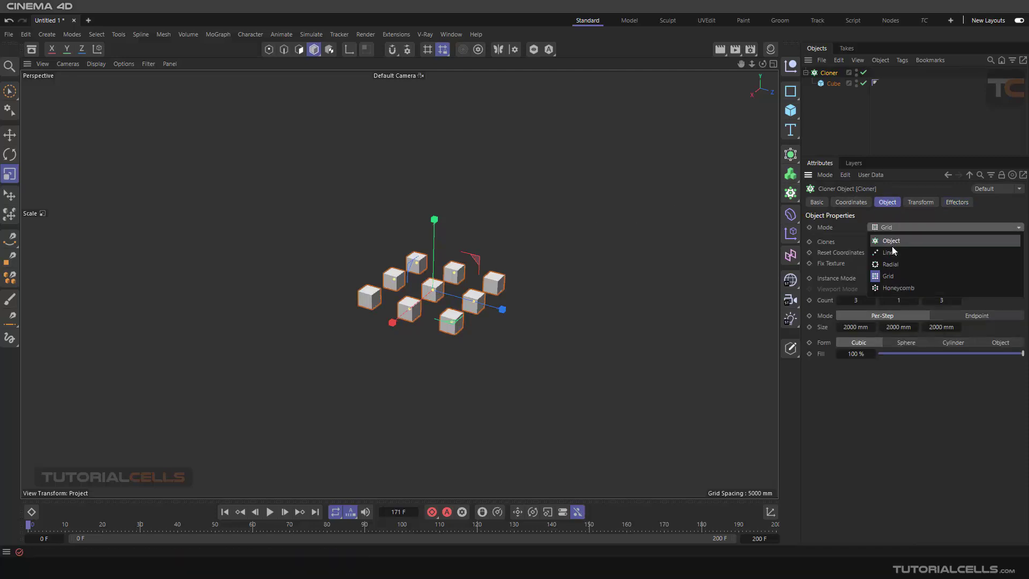
click(890, 252)
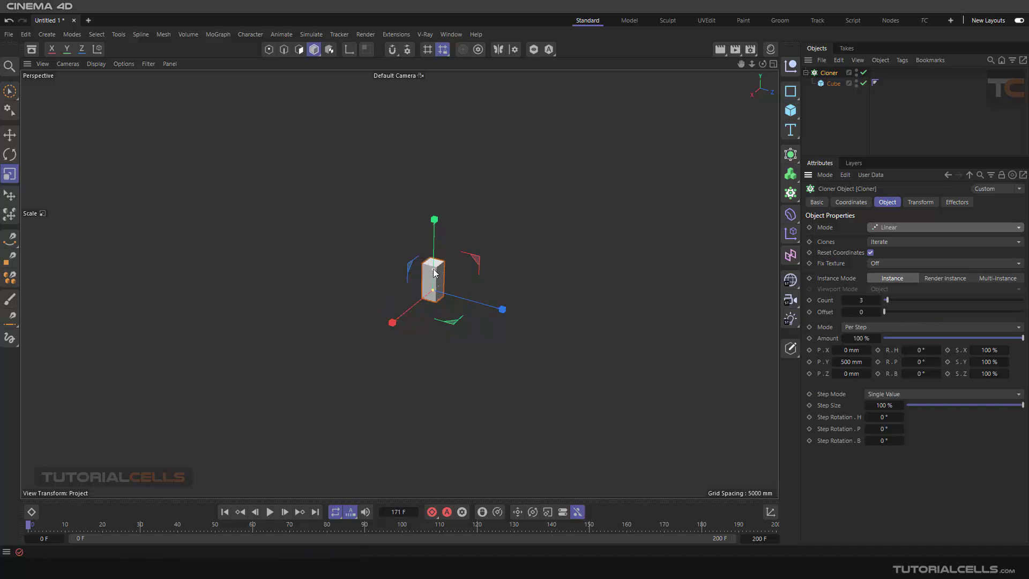
Spread the three linear clones apart vertically to a P.Y step of about 1283 mm
drag(433, 270, 434, 242)
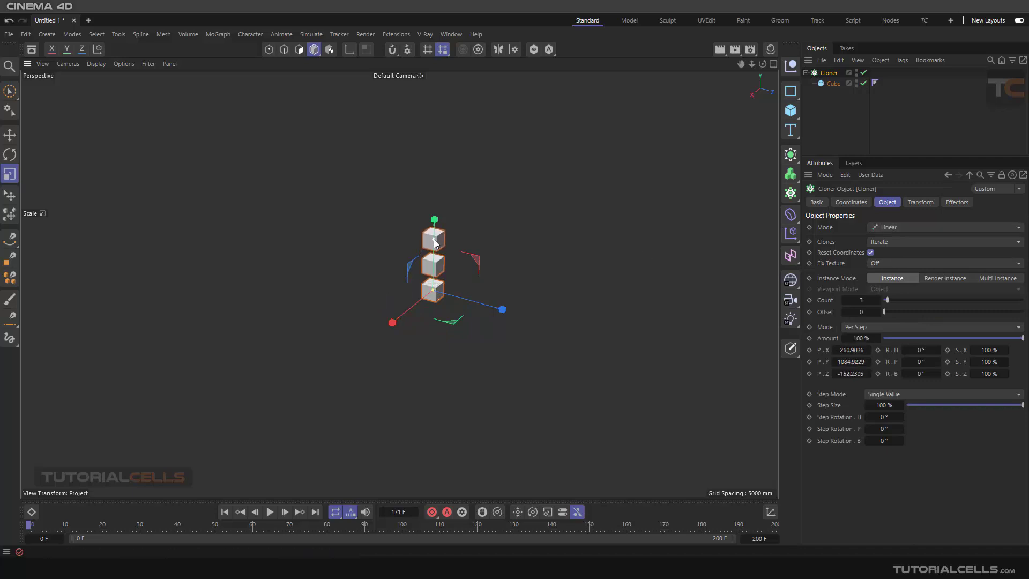
mouse_move(597, 275)
alt+mouse_down()
mouse_move(381, 229)
mouse_move(508, 252)
alt+mouse_up()
key(ctrl+z)
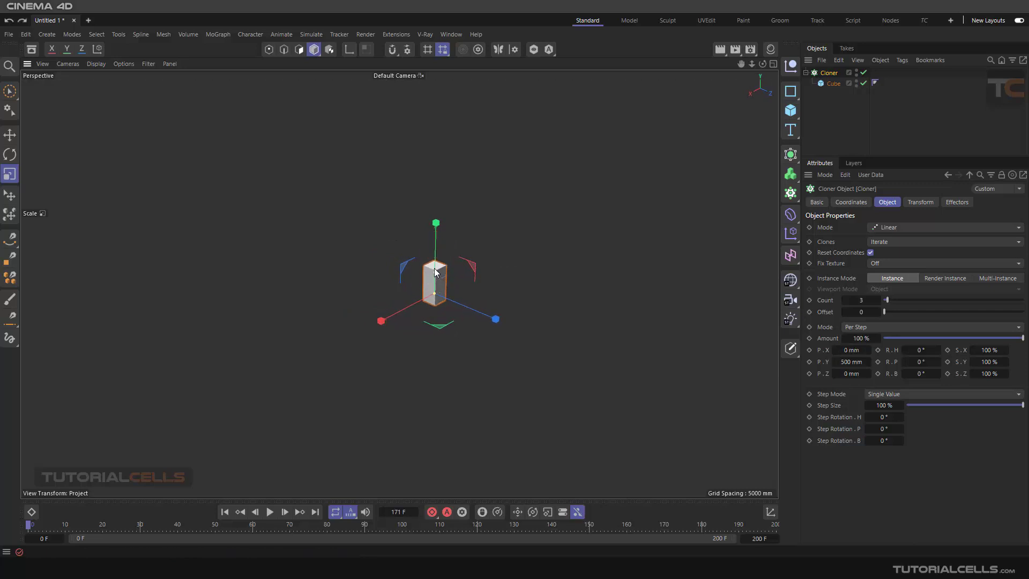
key(ctrl+y)
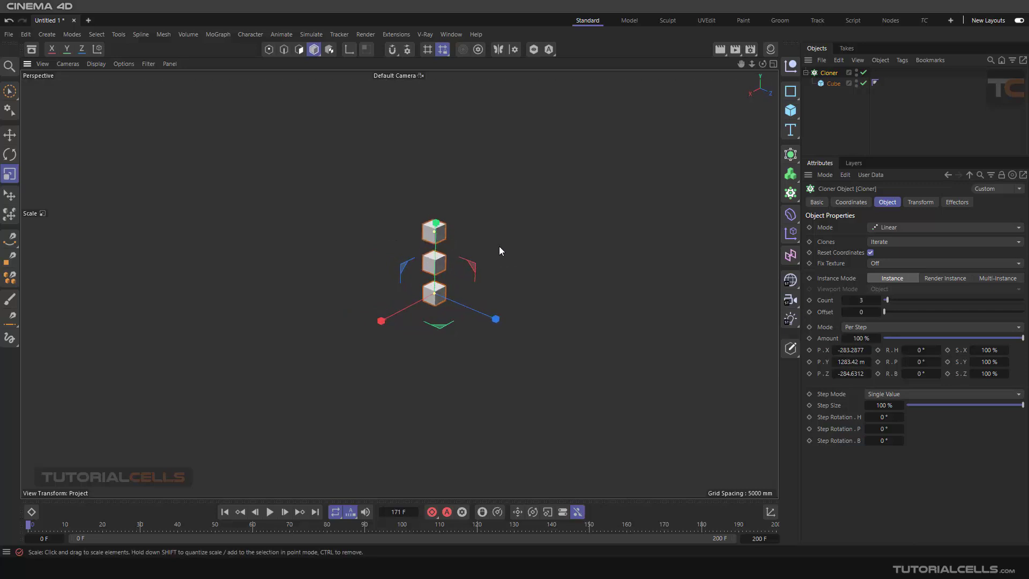
Nest the Cloner inside a second Cloner set to Radial mode and enlarge its radius to about 4110 mm
alt+click(791, 194)
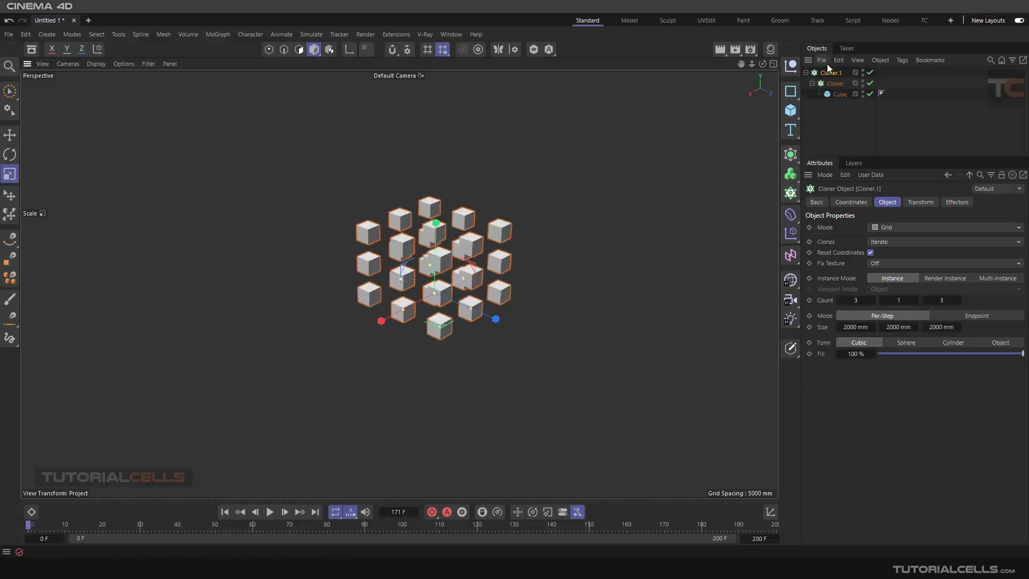
click(885, 227)
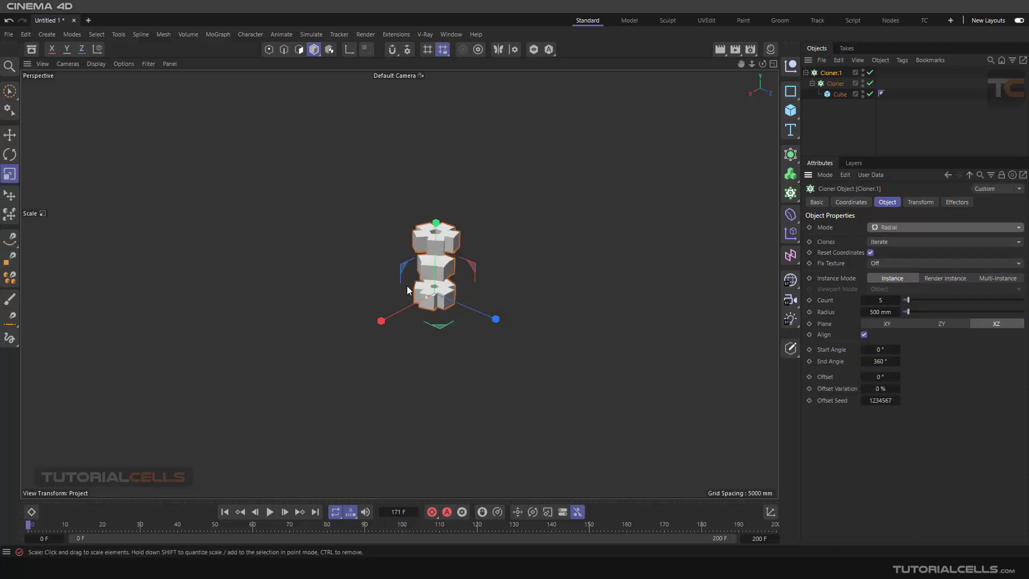
alt+drag(442, 287, 524, 298)
drag(429, 300, 492, 334)
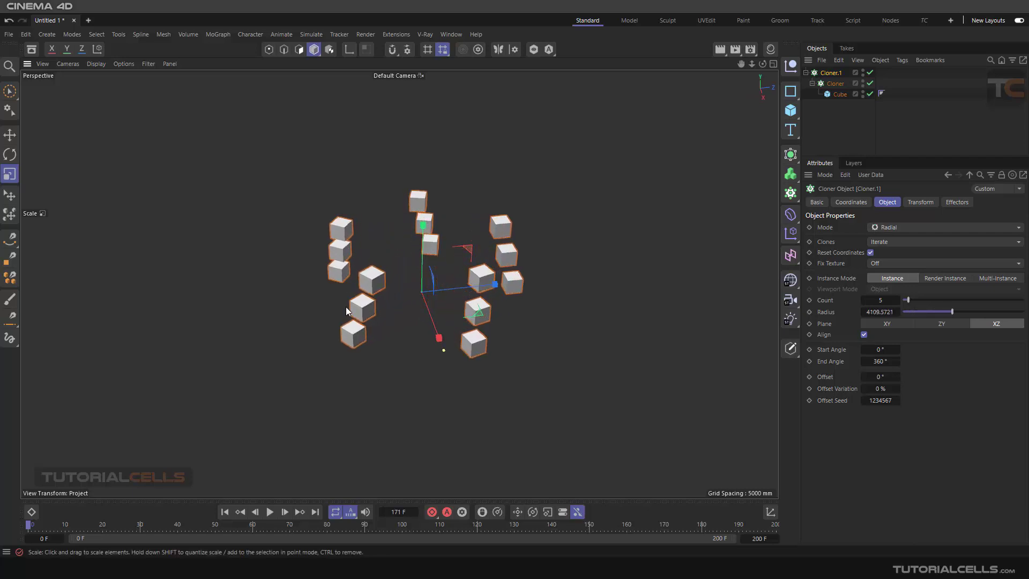
alt+drag(412, 261, 354, 262)
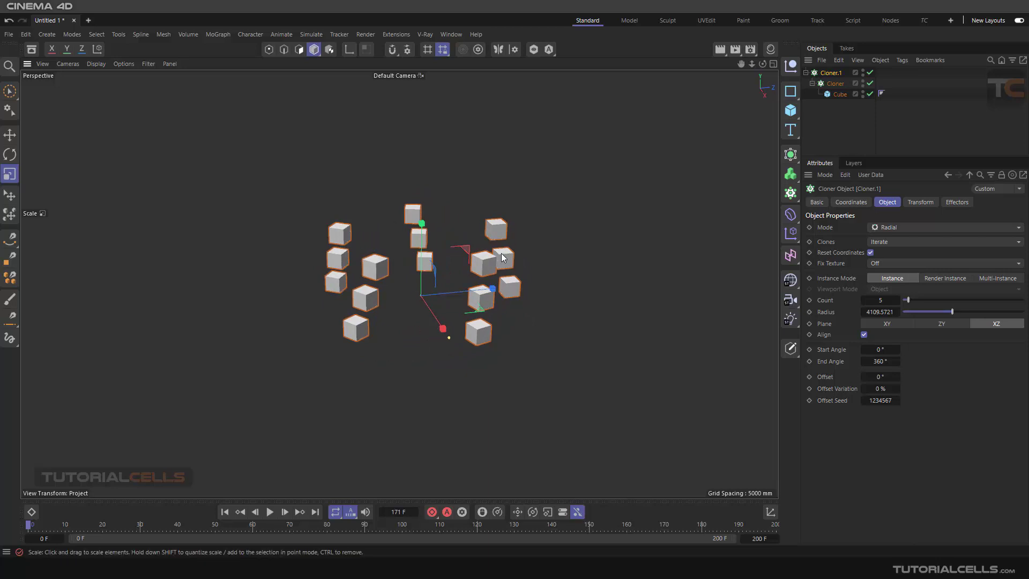
Keyframe the outer radial Cloner's P.Y position at 0 mm on frame 0
scroll(500, 244, down, 4)
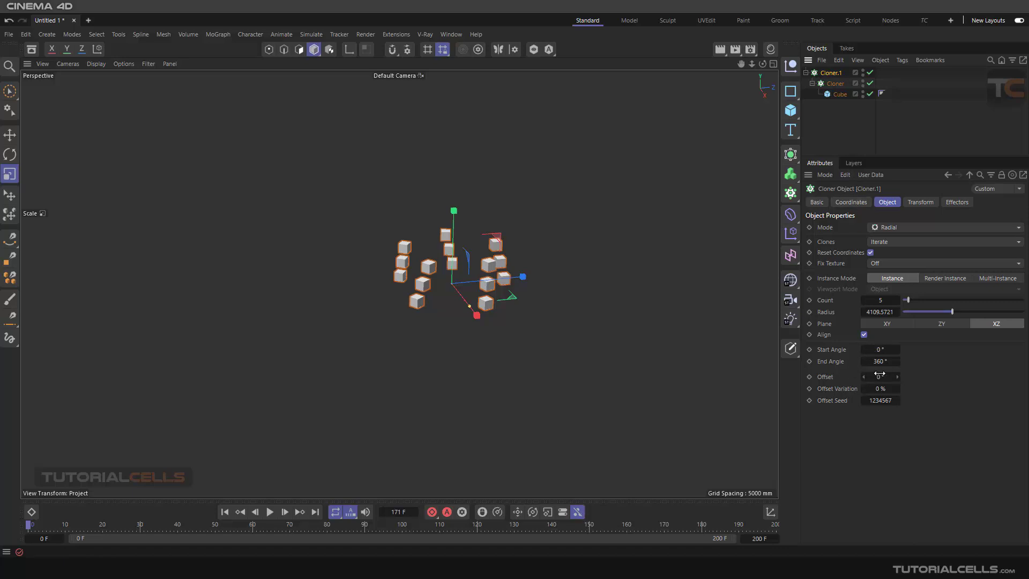
drag(879, 374, 879, 374)
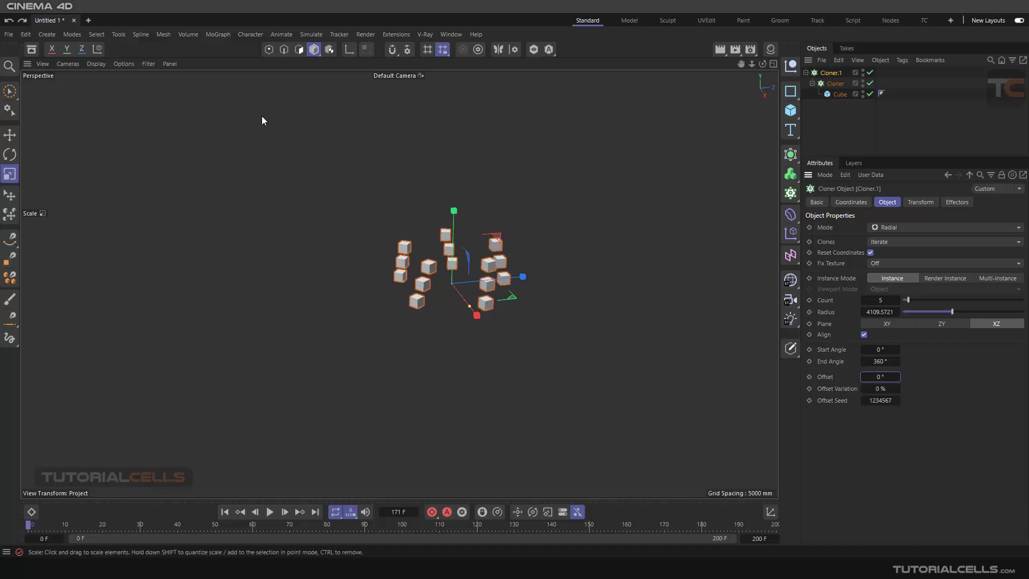
click(9, 137)
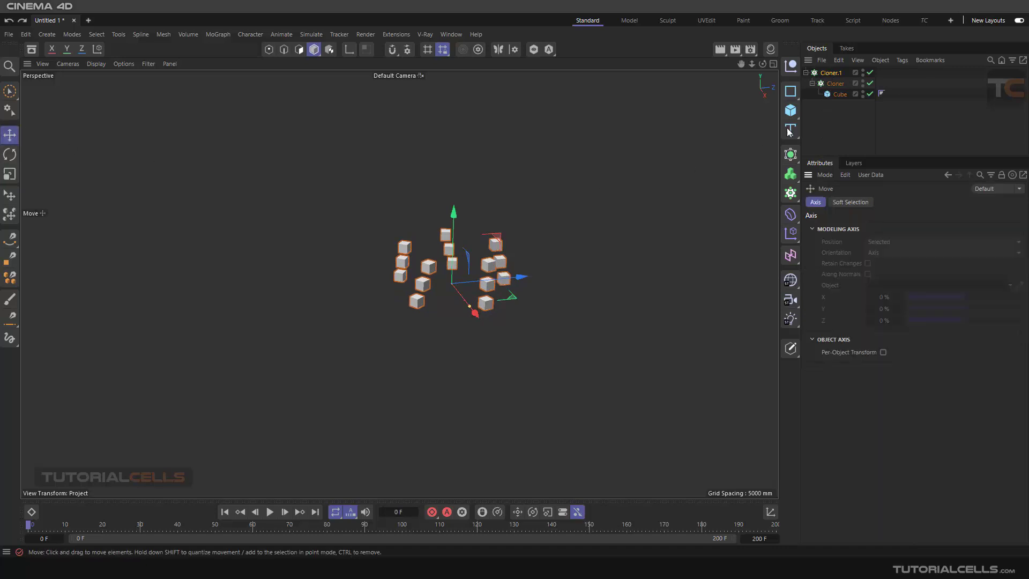
click(825, 74)
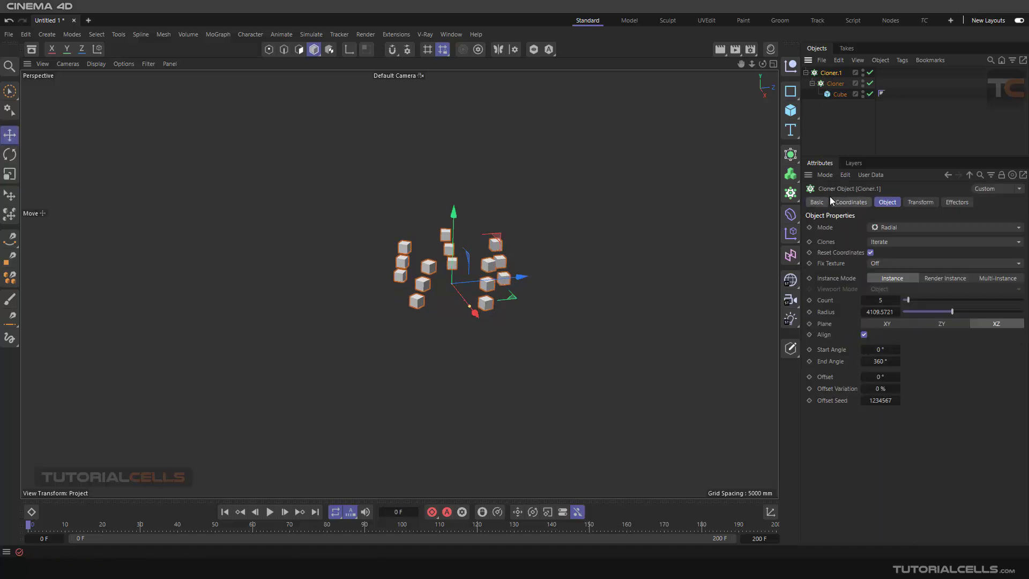
click(849, 203)
drag(845, 250, 855, 256)
click(813, 254)
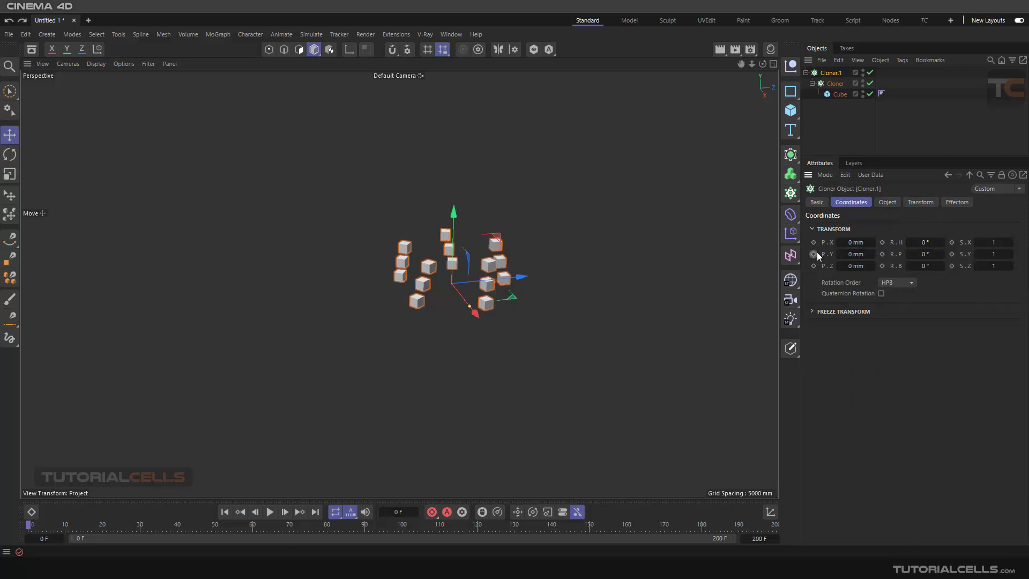
Raise the radial Cloner to a P.Y of about 10811 mm on frame 100 and keyframe it
drag(34, 528, 205, 532)
double_click(855, 253)
text(3000)
key(Return)
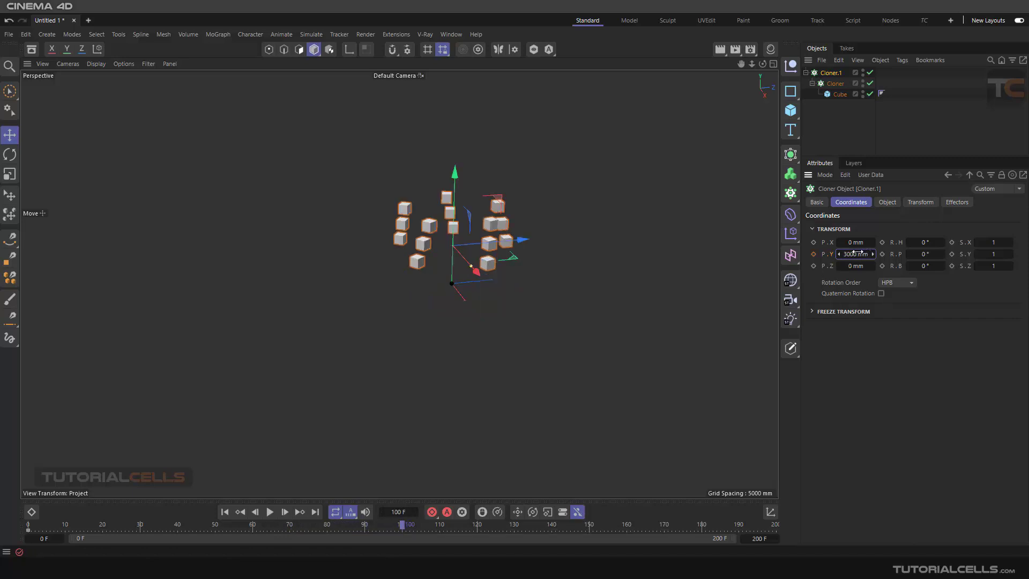
double_click(851, 254)
text(50)
key(Return)
alt+drag(514, 263, 464, 308)
drag(839, 254, 900, 254)
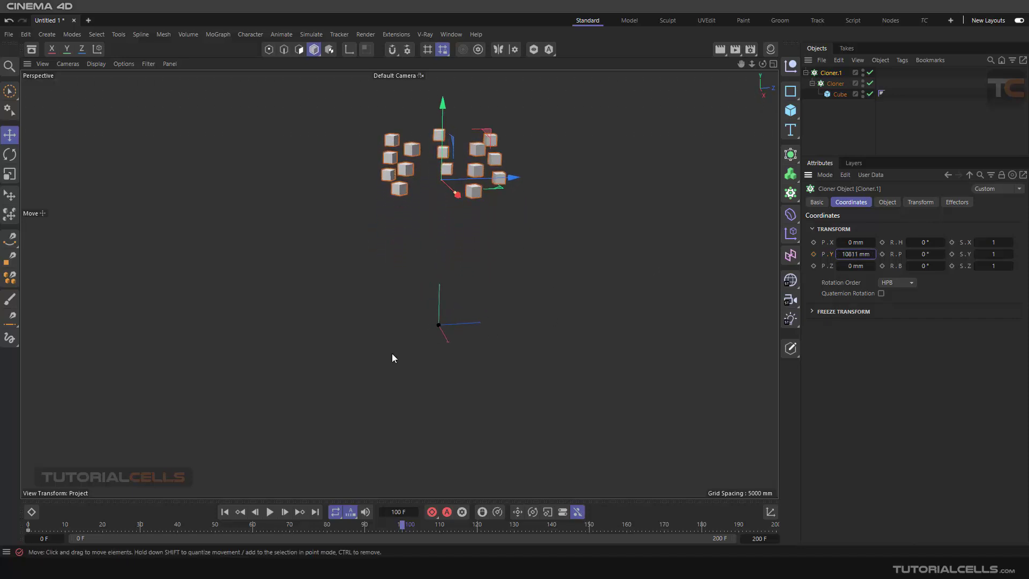
click(813, 254)
Play back the rising clones, move the end keyframe to frame 50 and return to frame 0
click(224, 512)
click(270, 511)
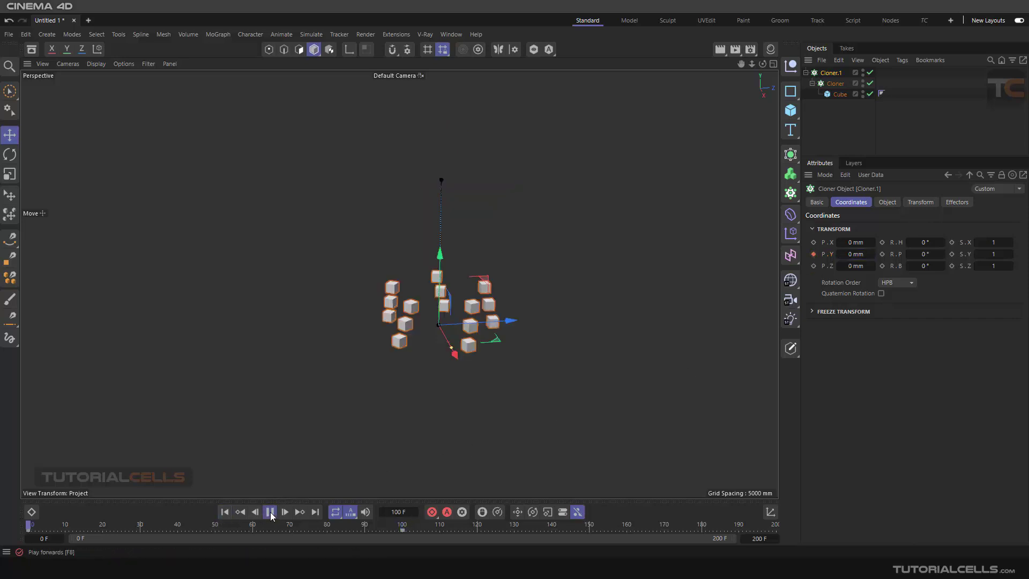
click(270, 511)
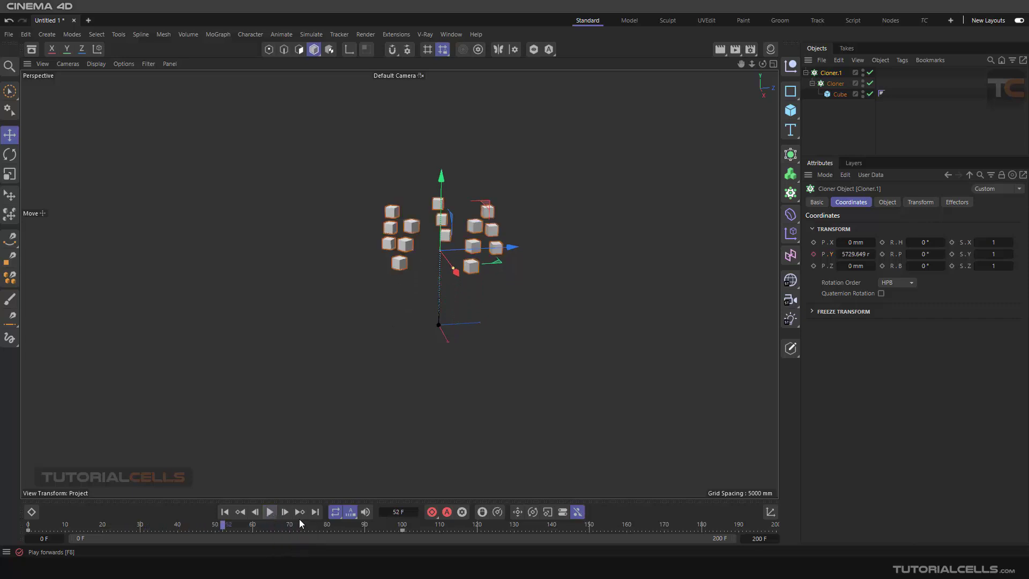
drag(401, 530, 11, 530)
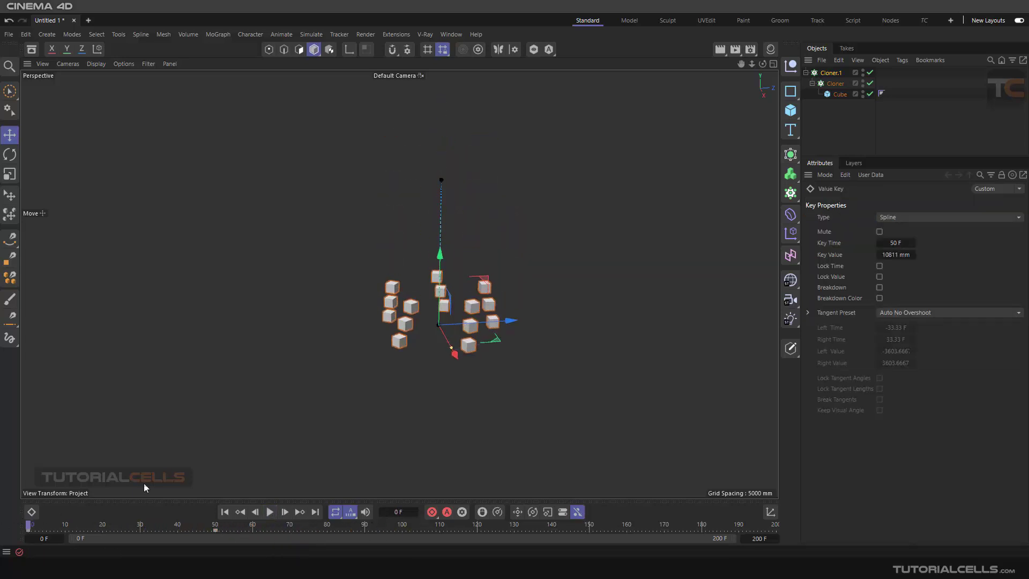
Keyframe the radial Cloner's Offset from 0° on frame 0 to 157° on frame 50
click(830, 72)
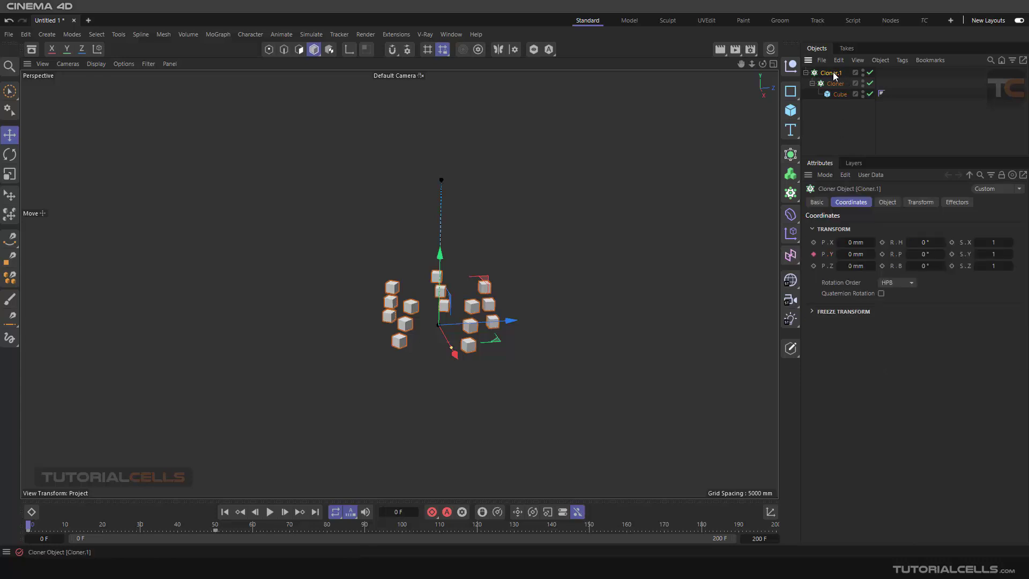
click(894, 203)
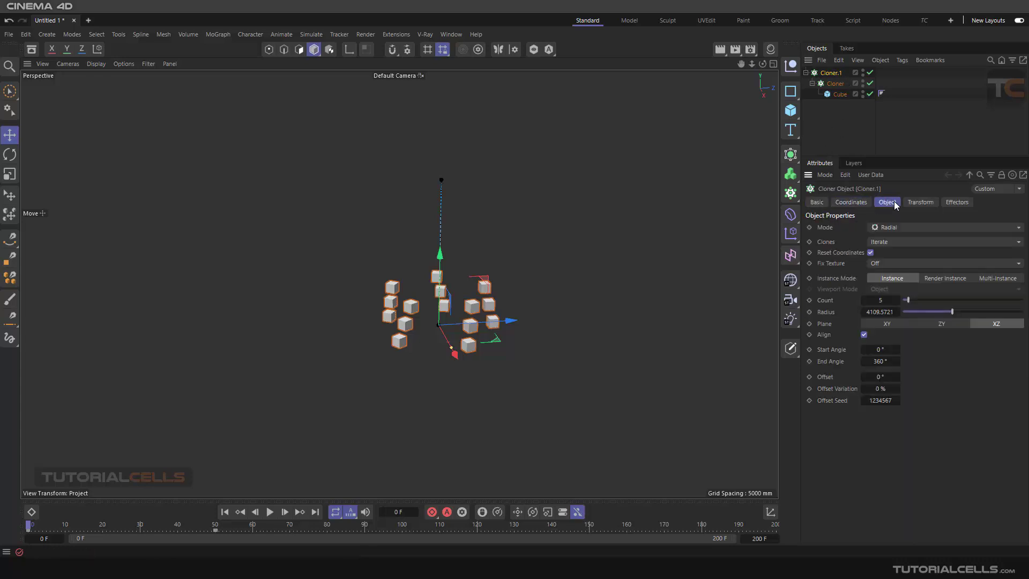
click(809, 376)
click(214, 526)
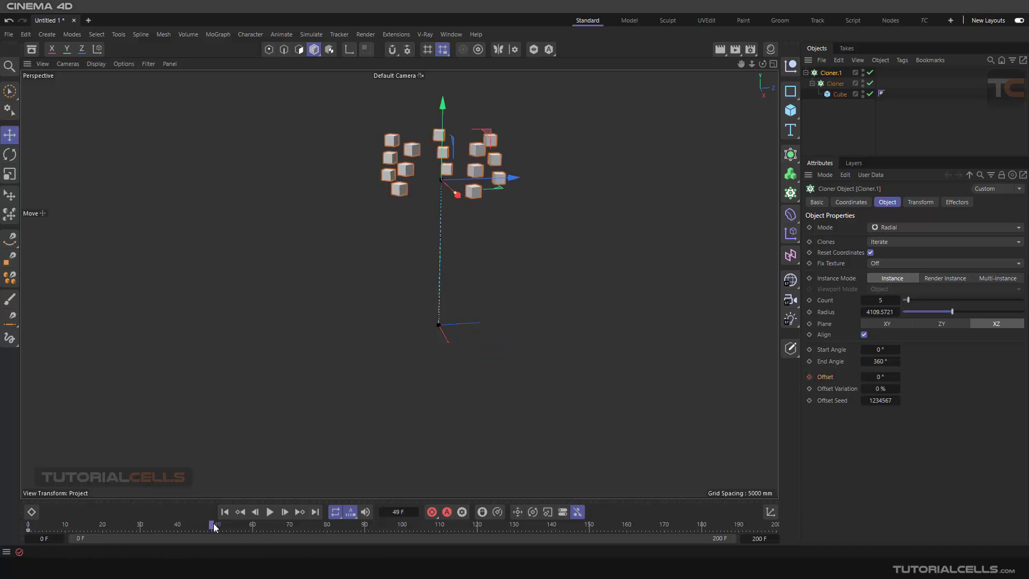
drag(877, 375, 885, 375)
click(809, 377)
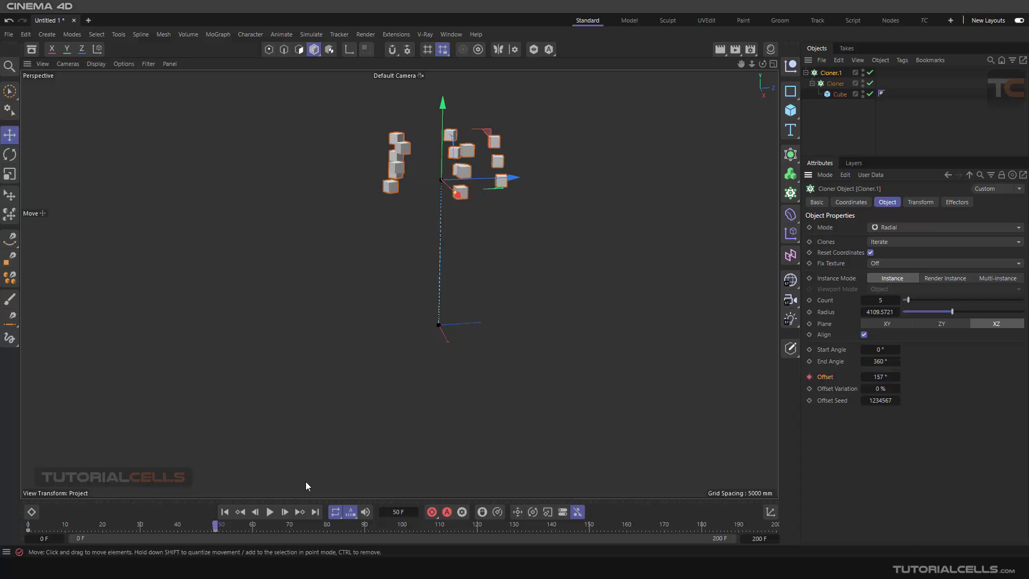
Play the animation from the start to check the combined rise and rotation of the clones
click(225, 512)
click(270, 512)
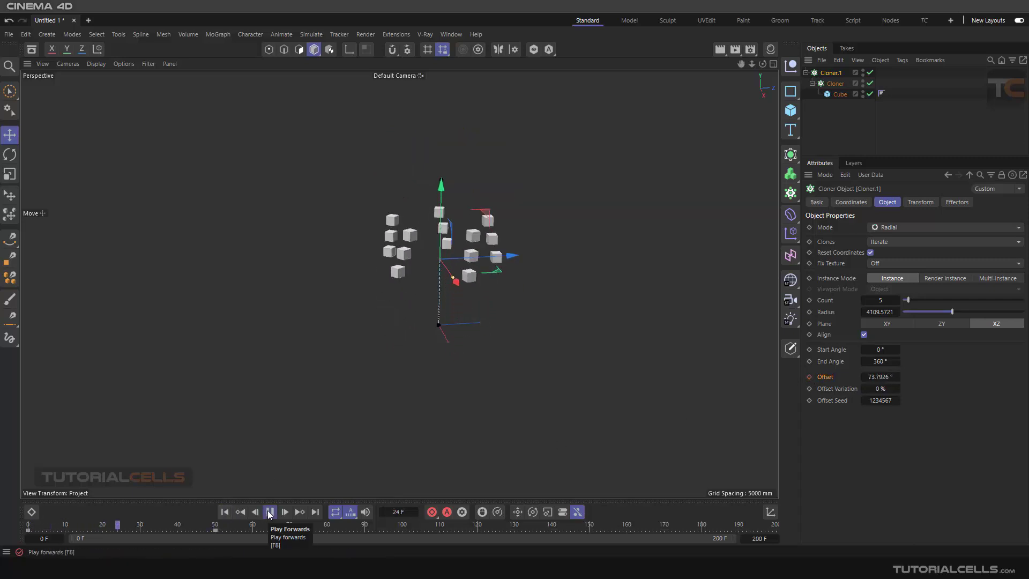
alt+middle_drag(470, 232, 466, 257)
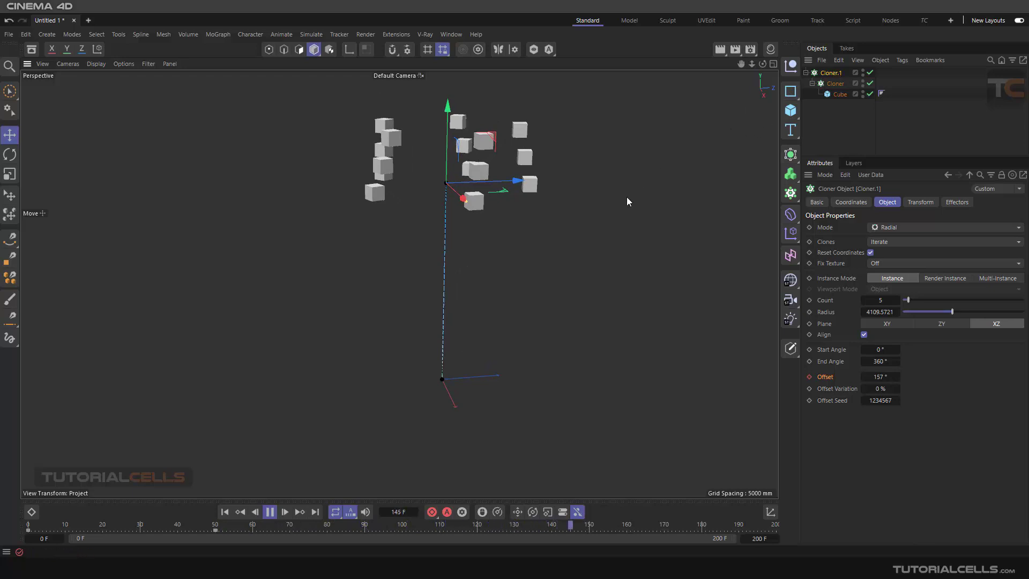
Add a MoGraph Tracer with the outer radial Cloner as its Trace Link
click(214, 34)
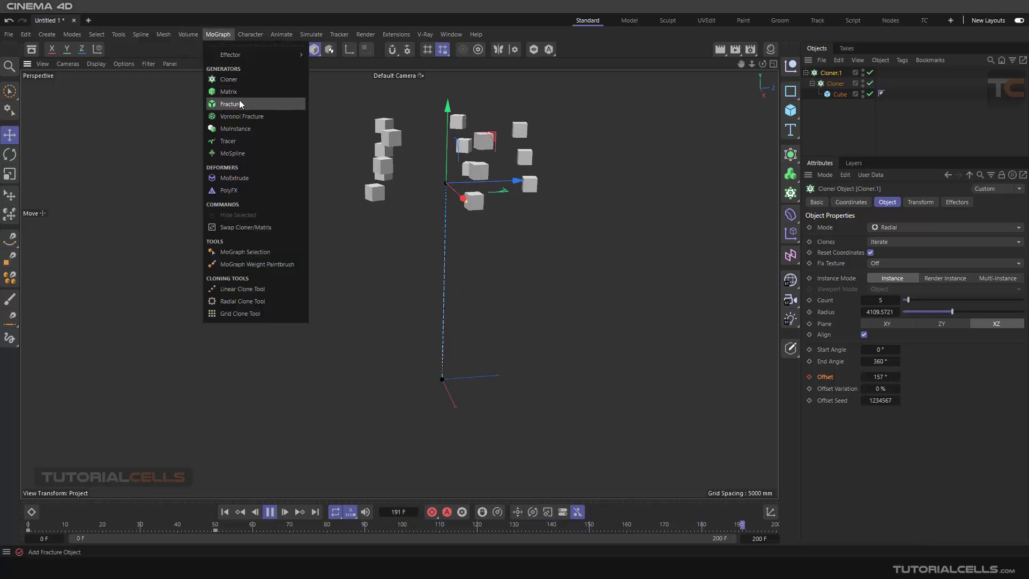
click(258, 141)
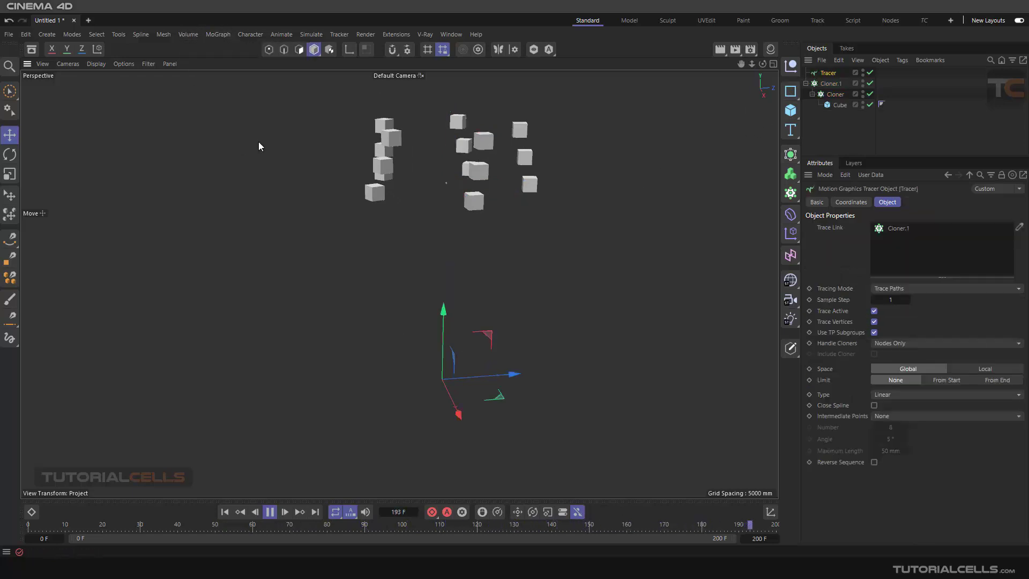
click(831, 84)
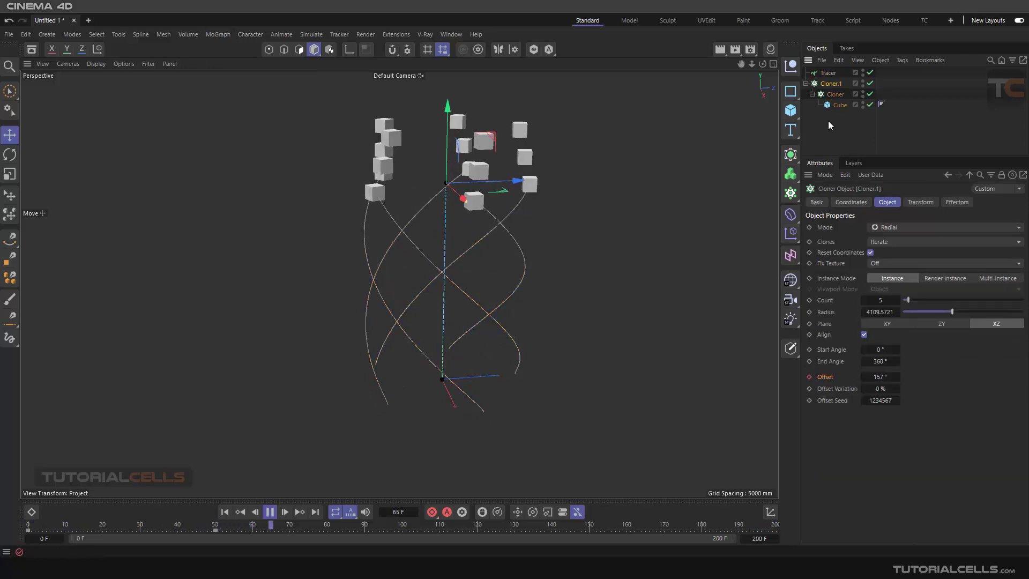
click(828, 73)
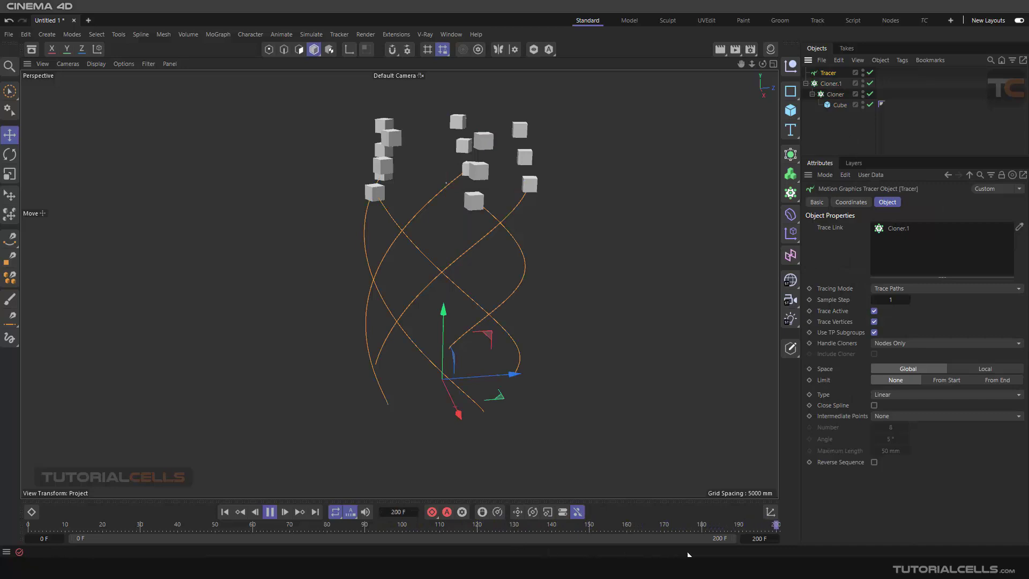
Set the project's end frame to 100
double_click(753, 538)
text(100)
key(Return)
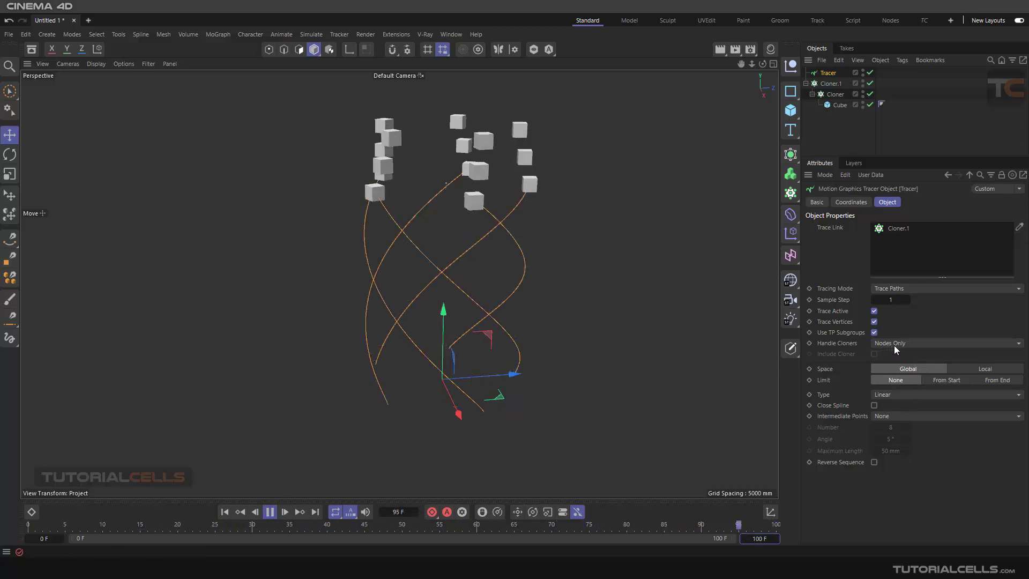
Stop the playback and set the Tracer's Handle Cloners option to Immediate Clones
click(832, 95)
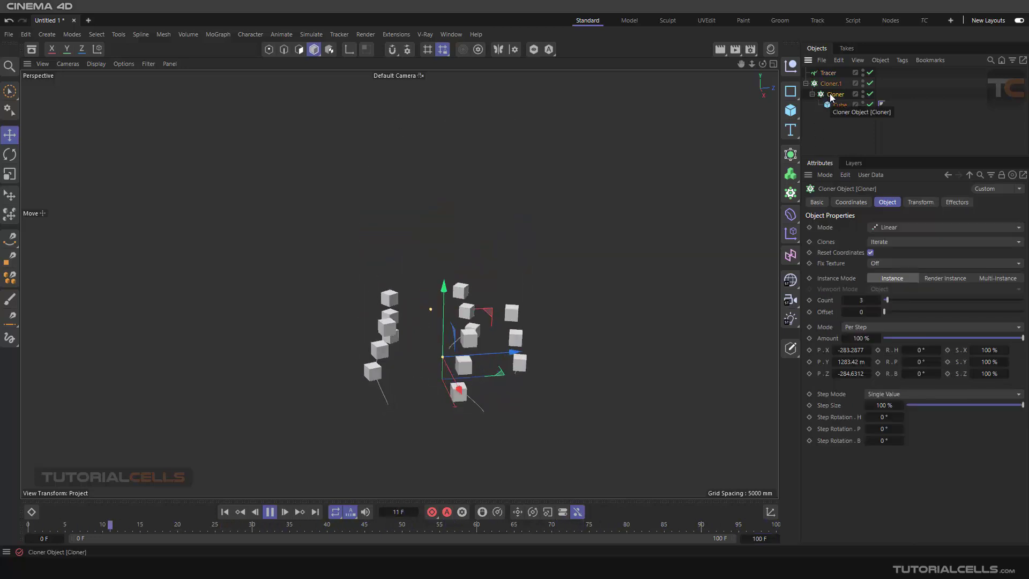
click(269, 513)
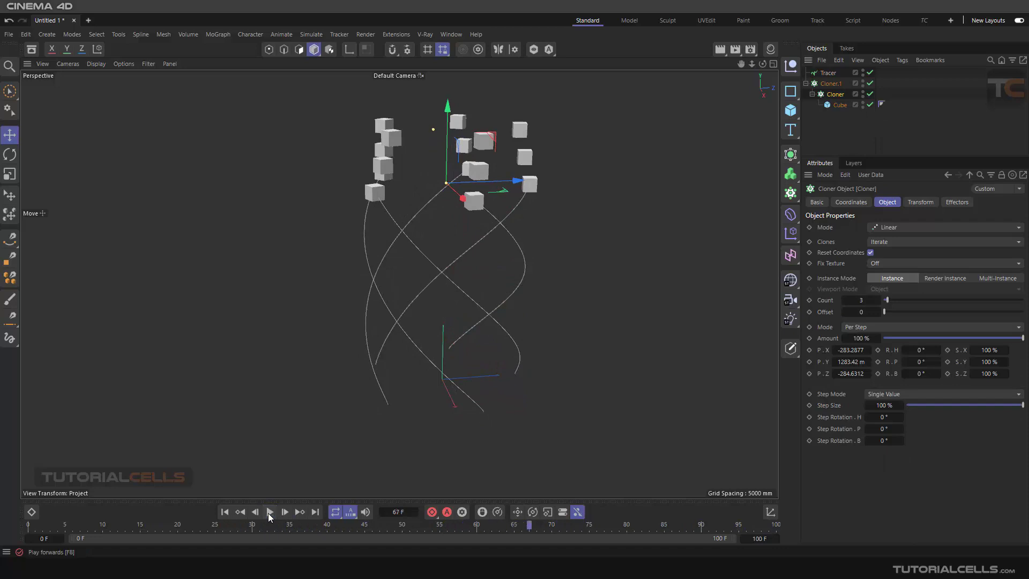
scroll(506, 199, up, 6)
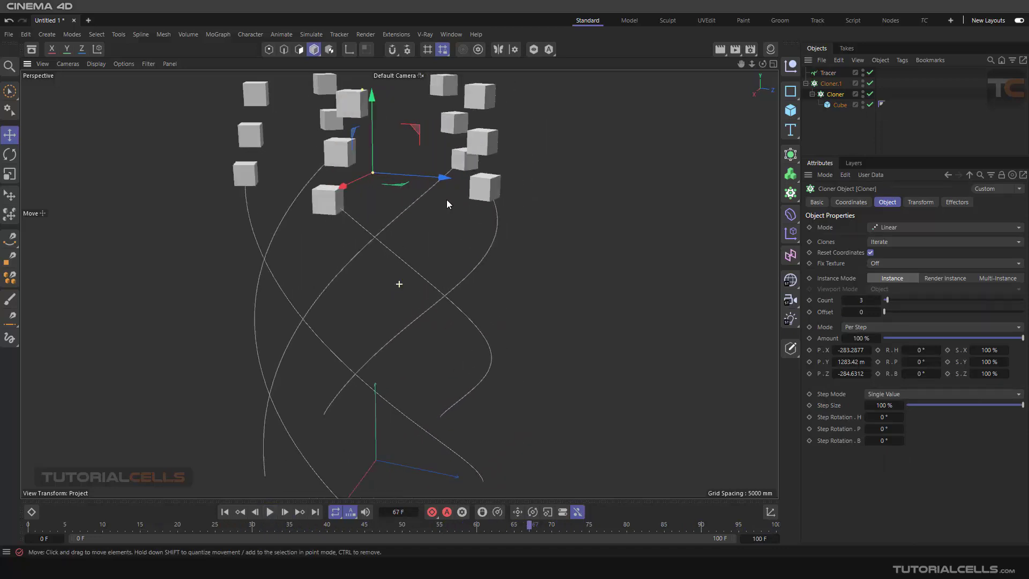
mouse_move(447, 200)
alt+mouse_down()
mouse_move(281, 211)
mouse_move(364, 185)
alt+mouse_up()
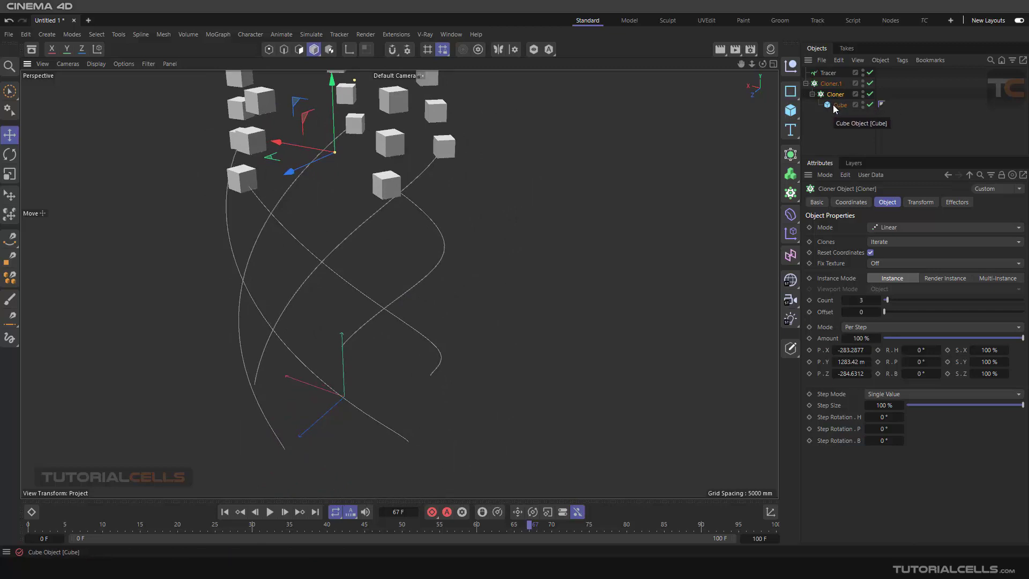
alt+drag(390, 143, 429, 242)
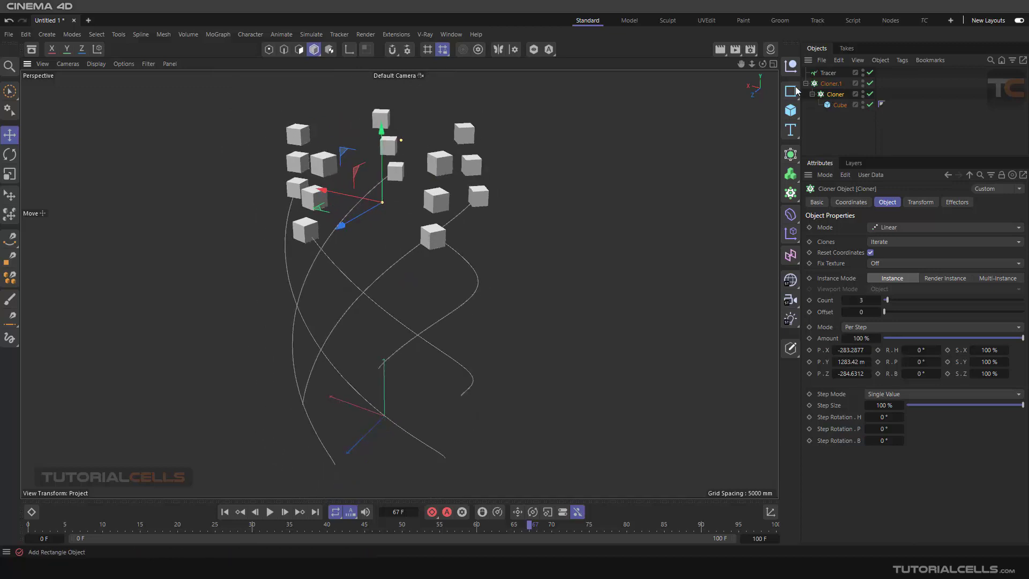
click(827, 73)
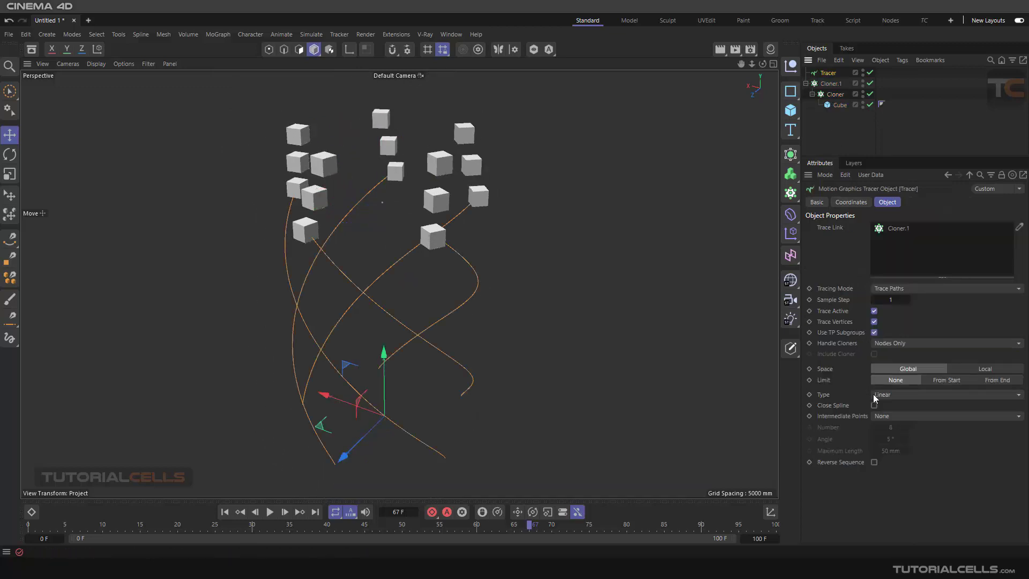
click(898, 343)
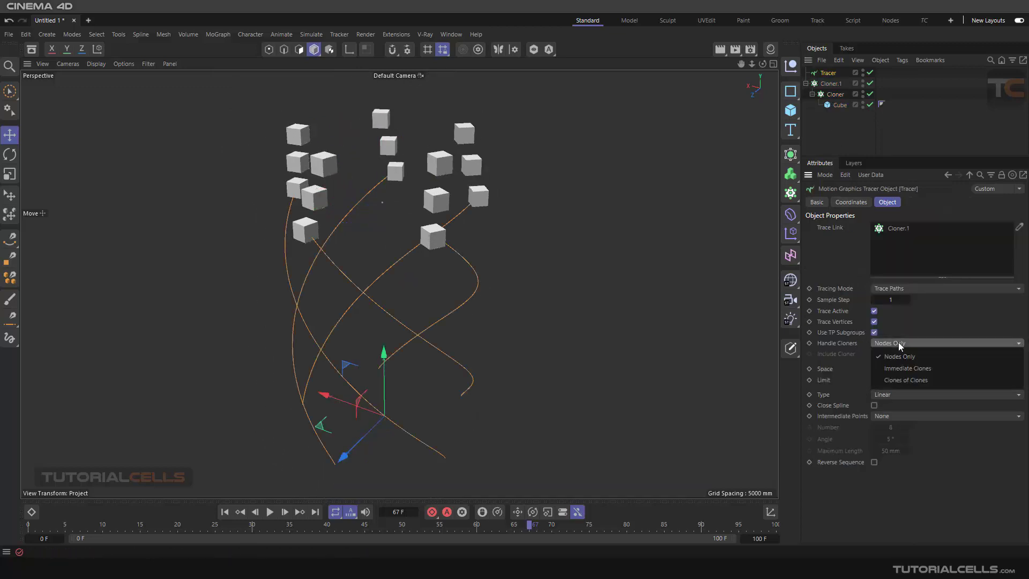
click(896, 369)
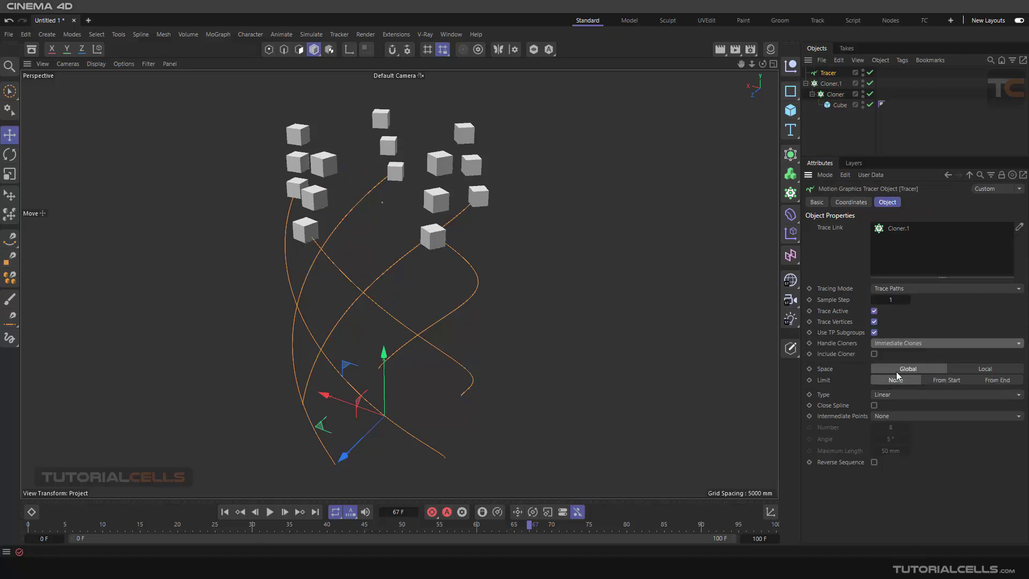
Replay the animation from the first frame, stop it and examine the traced paths around the clones
click(225, 512)
click(272, 513)
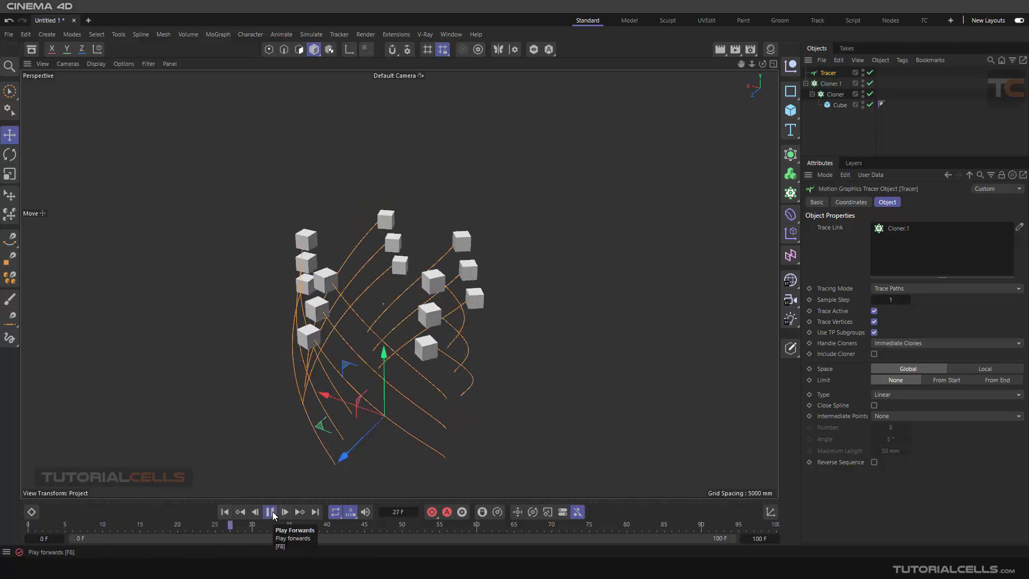
click(271, 512)
mouse_move(314, 326)
alt+mouse_down()
mouse_move(371, 242)
mouse_move(471, 234)
mouse_move(364, 237)
alt+mouse_up()
mouse_move(369, 187)
alt+mouse_down()
mouse_move(319, 218)
mouse_move(262, 214)
mouse_move(279, 173)
mouse_move(268, 212)
alt+mouse_up()
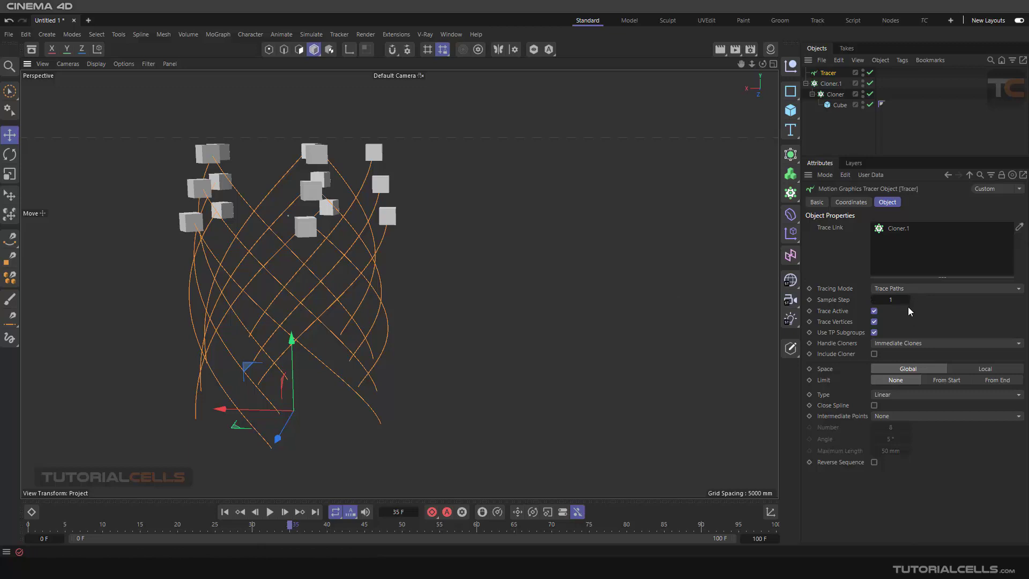
Set the Tracer's Handle Cloners option to Clones of Clones and play the animation from the start
click(224, 512)
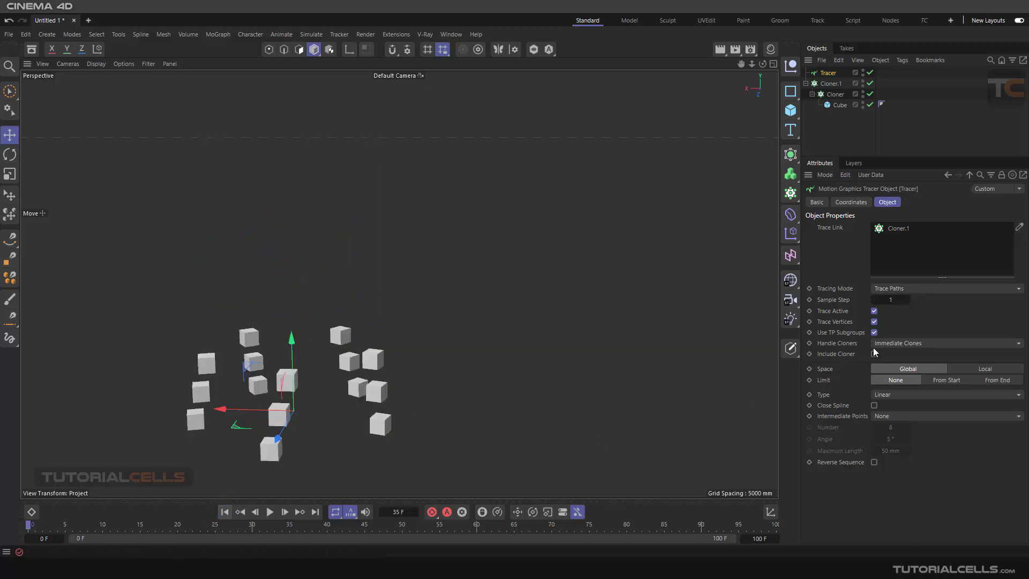
click(927, 343)
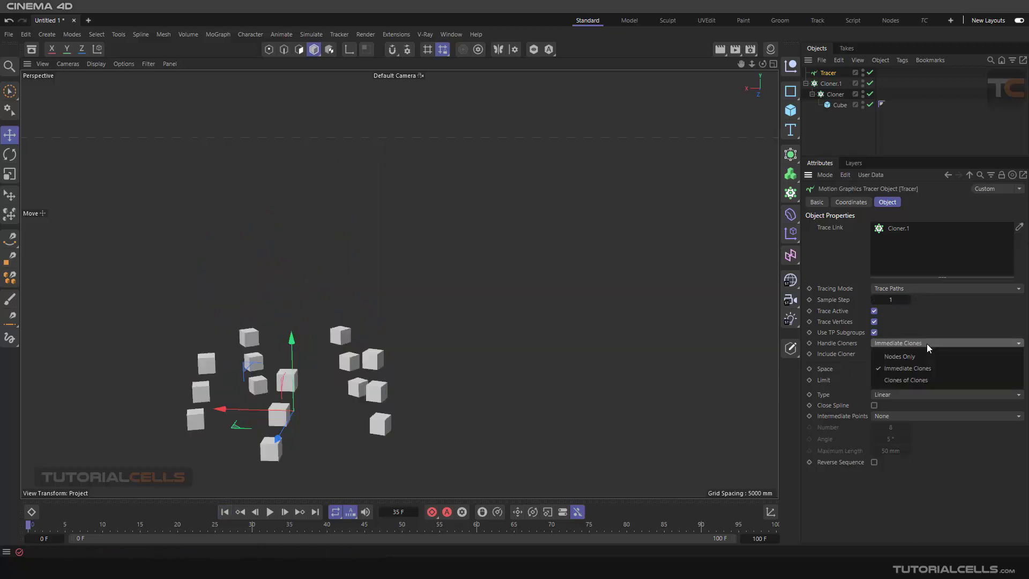
click(910, 384)
click(270, 512)
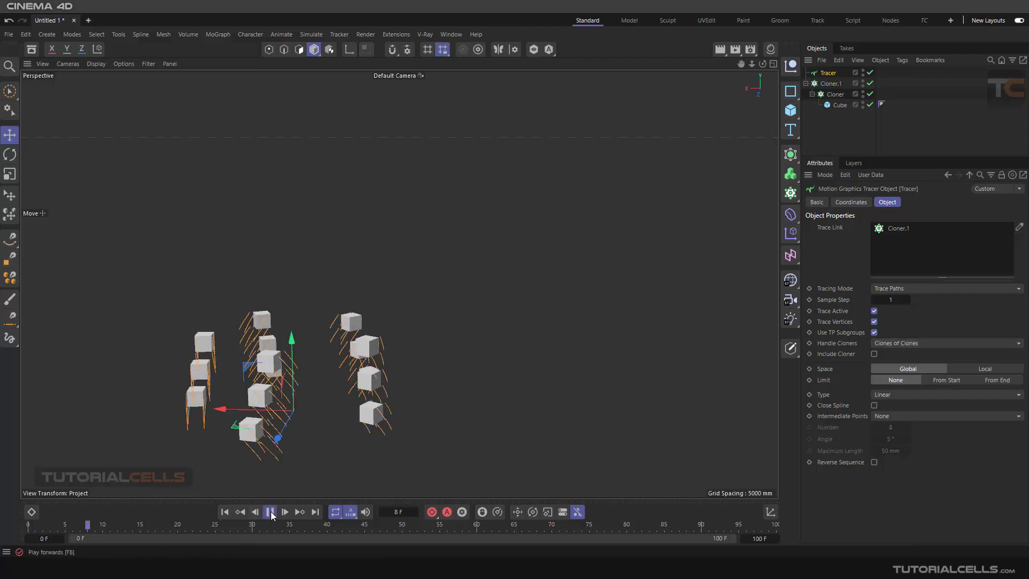
scroll(236, 180, up, 6)
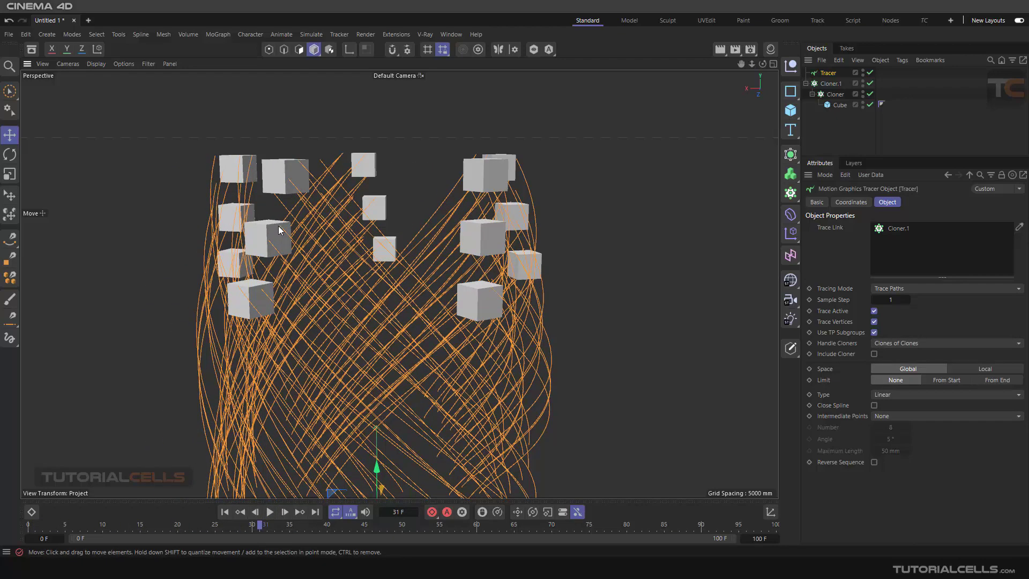
Examine the traced paths around the individual clones from several angles, resuming the animation and stopping it at frame 56
scroll(278, 230, up, 6)
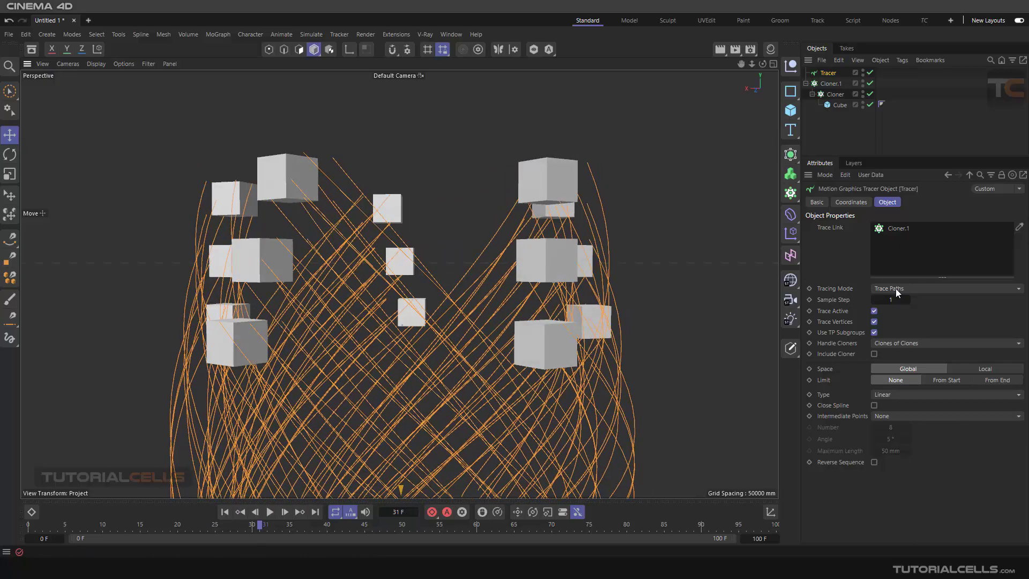
mouse_move(284, 182)
alt+mouse_down()
mouse_move(374, 182)
mouse_move(289, 199)
alt+mouse_up()
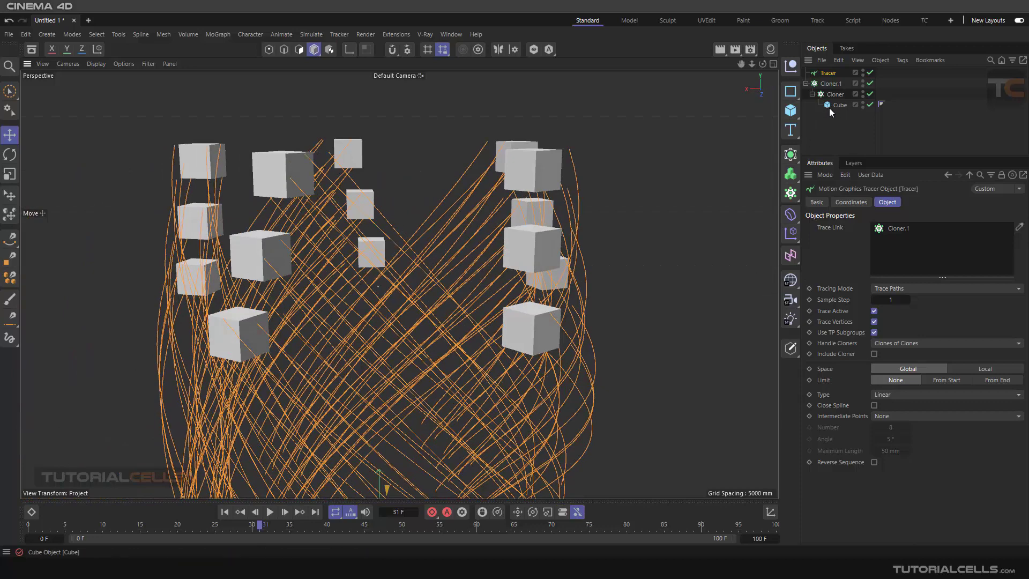
scroll(483, 332, down, 5)
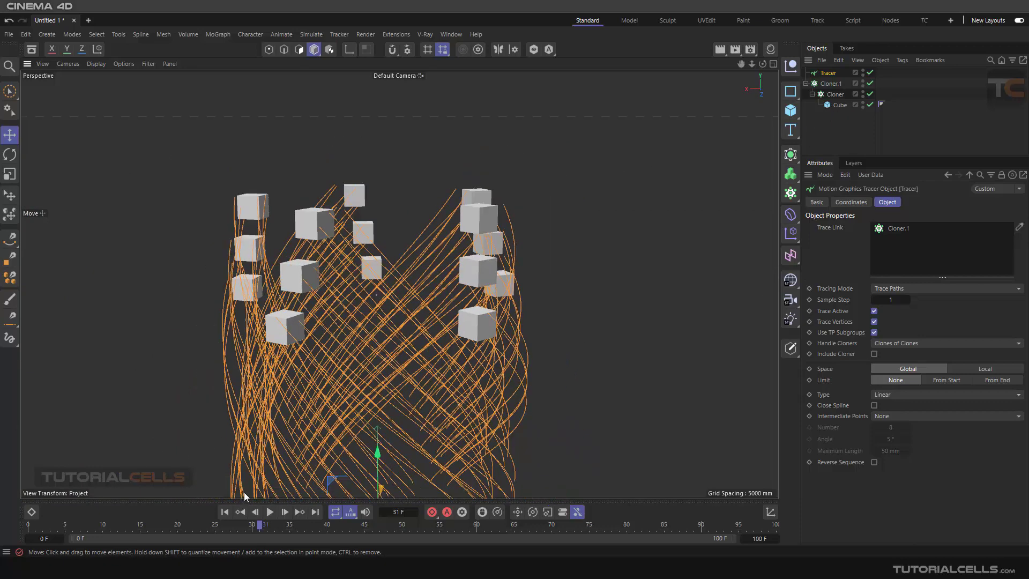
click(269, 512)
click(269, 511)
scroll(464, 244, down, 5)
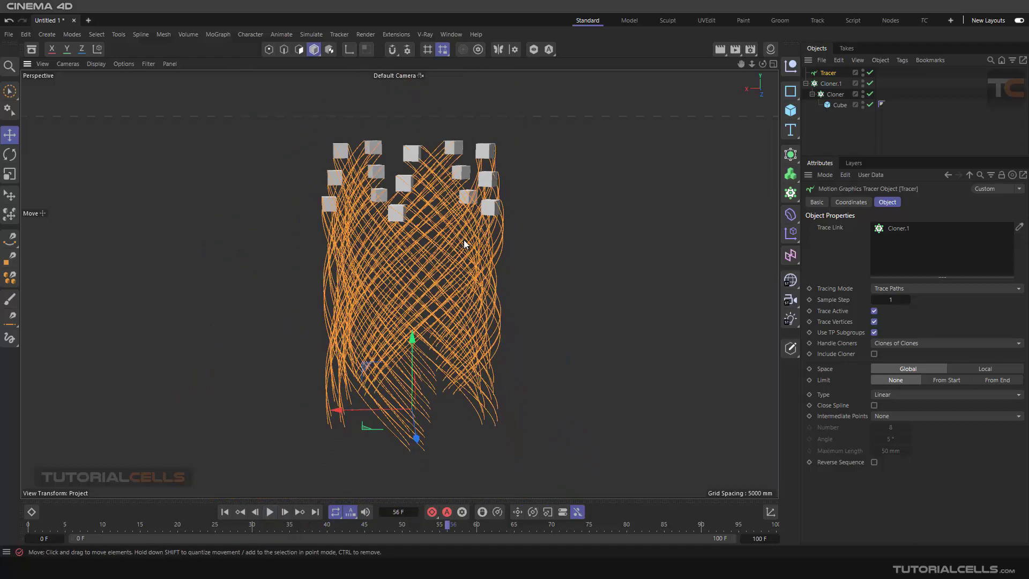
alt+drag(464, 244, 559, 265)
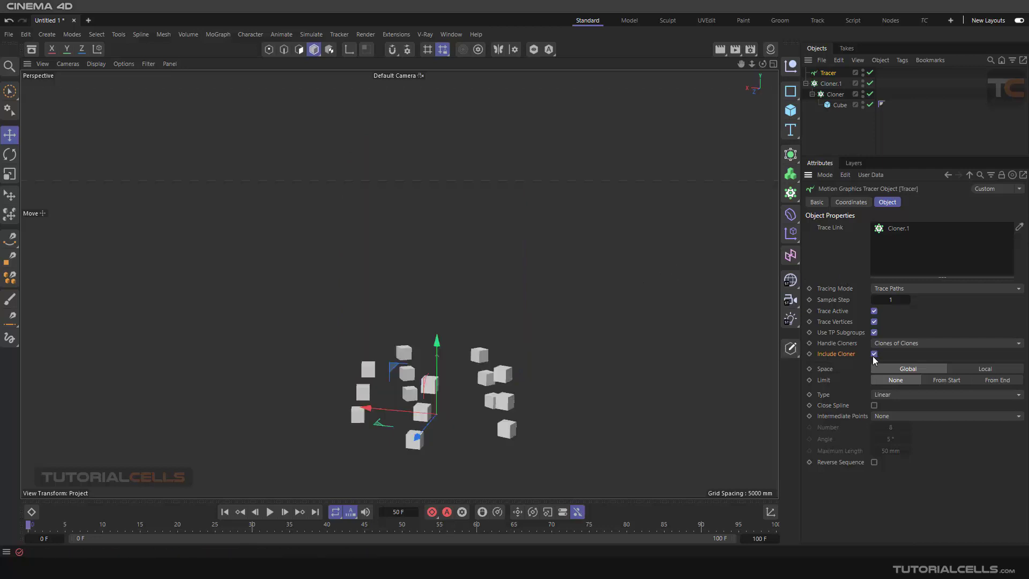
Play the animation with the Tracer's Include Cloner option enabled and examine the connected paths
click(269, 512)
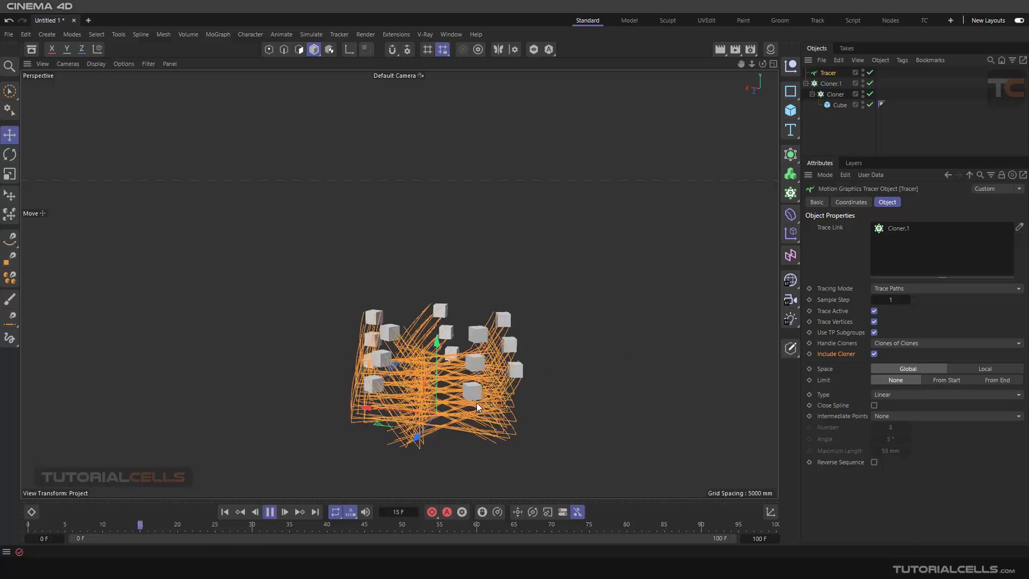
alt+drag(478, 407, 424, 375)
Disable the Tracer's Include Cloner option, review the traced paths during playback, and return the stopped animation to its first frame
click(874, 354)
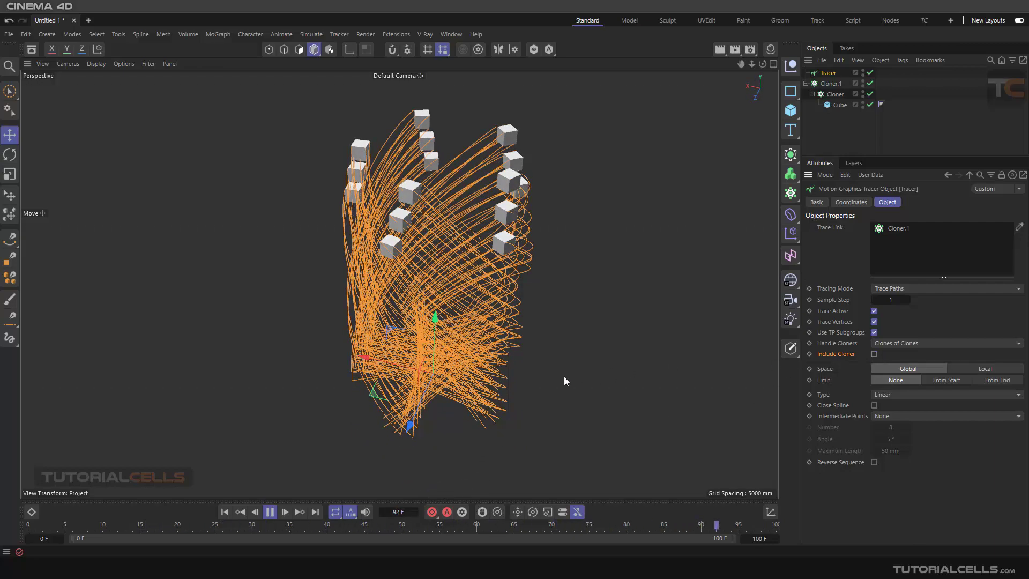
alt+drag(563, 376, 311, 375)
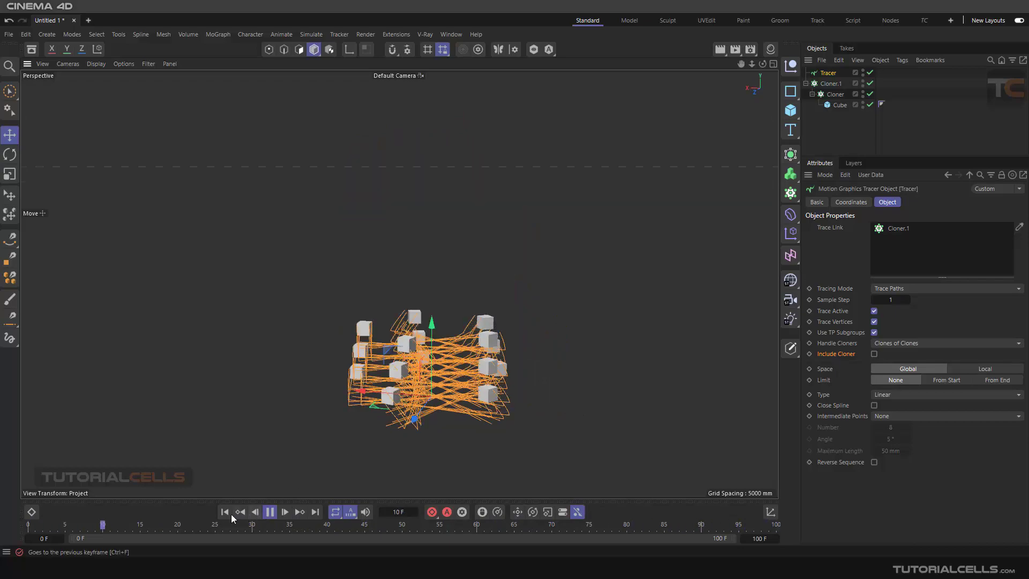
alt+drag(510, 400, 402, 250)
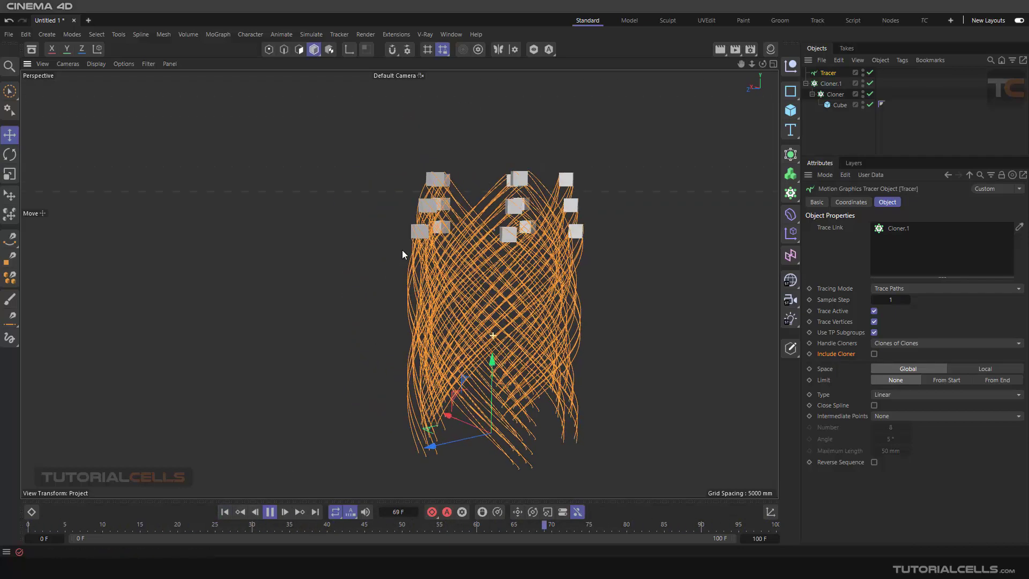
click(270, 512)
click(224, 511)
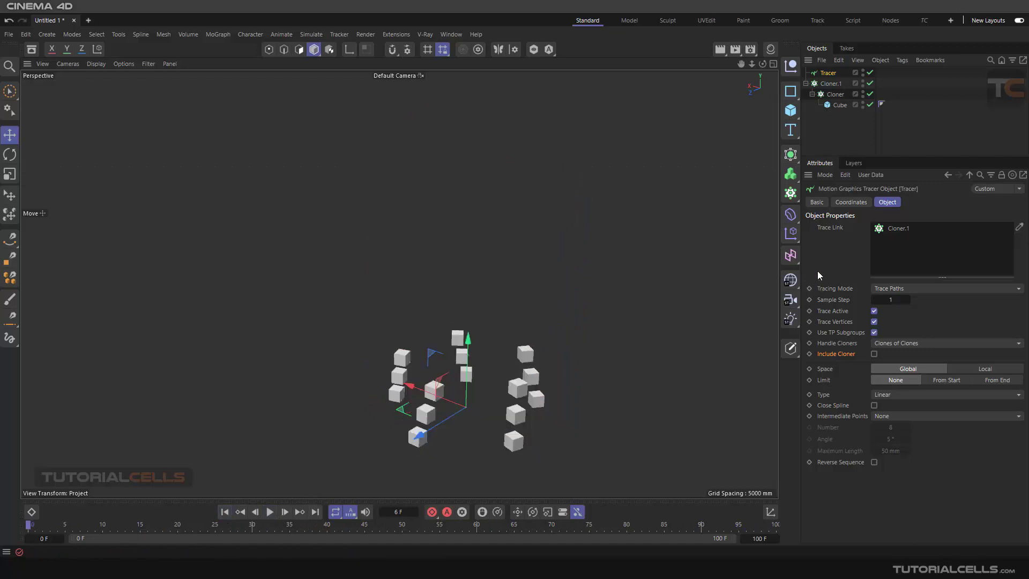
click(716, 309)
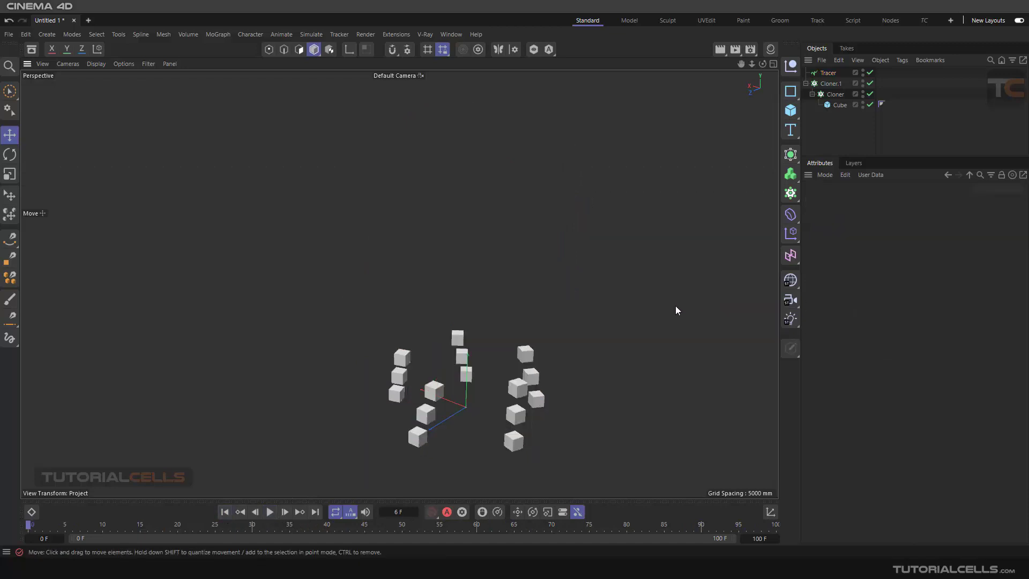
click(830, 76)
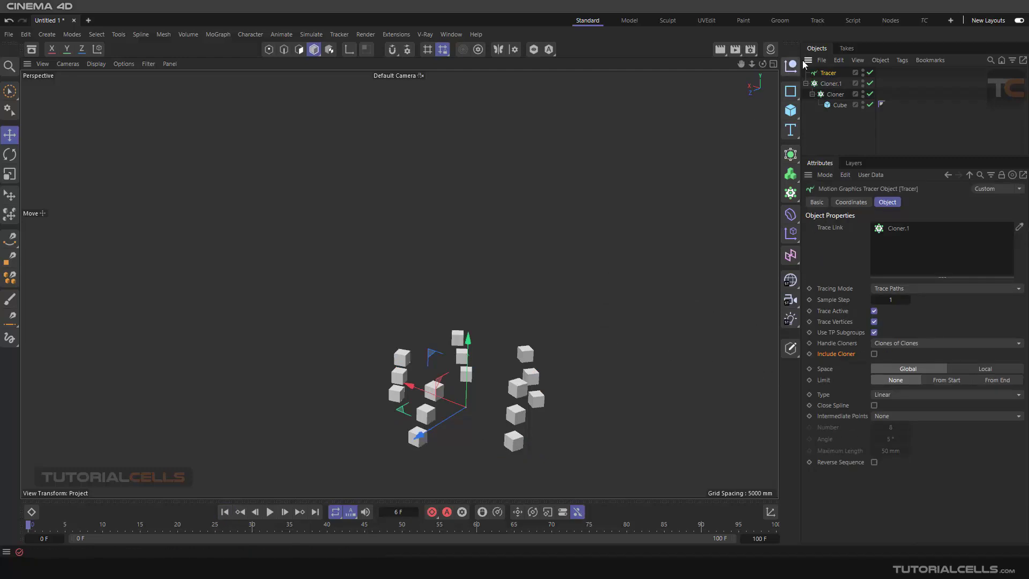
click(213, 34)
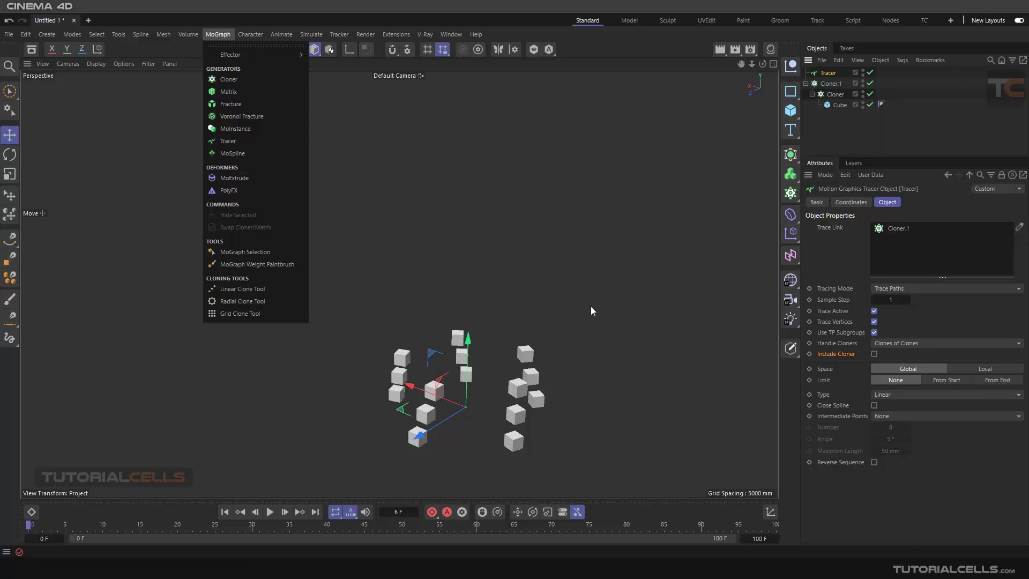
click(485, 356)
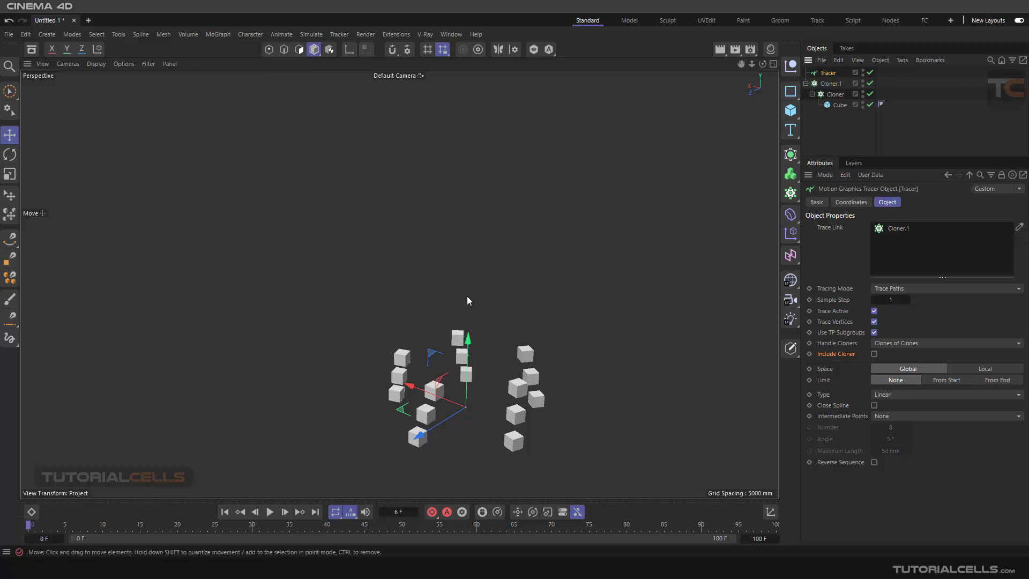
alt+drag(473, 368, 423, 335)
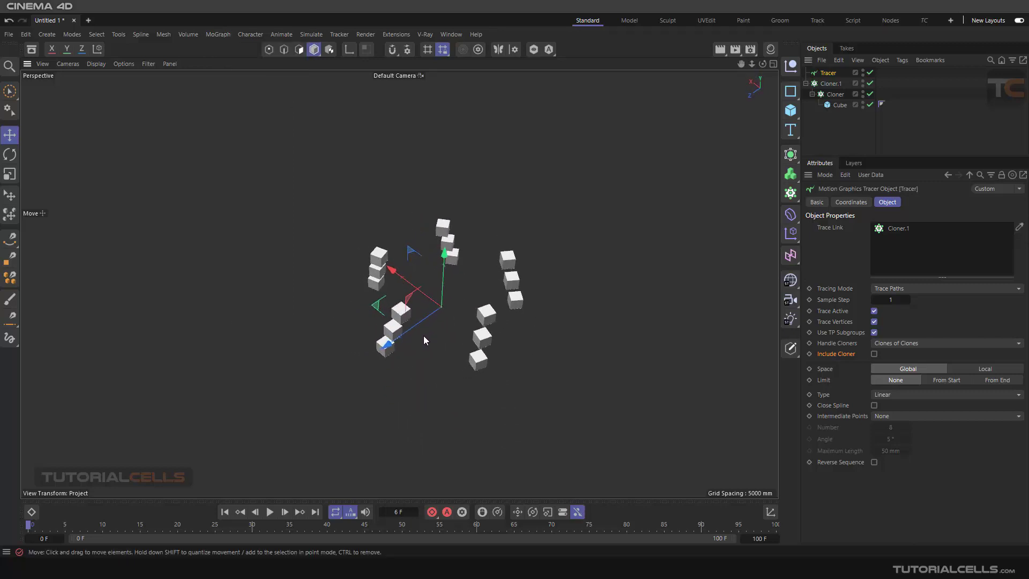
click(219, 34)
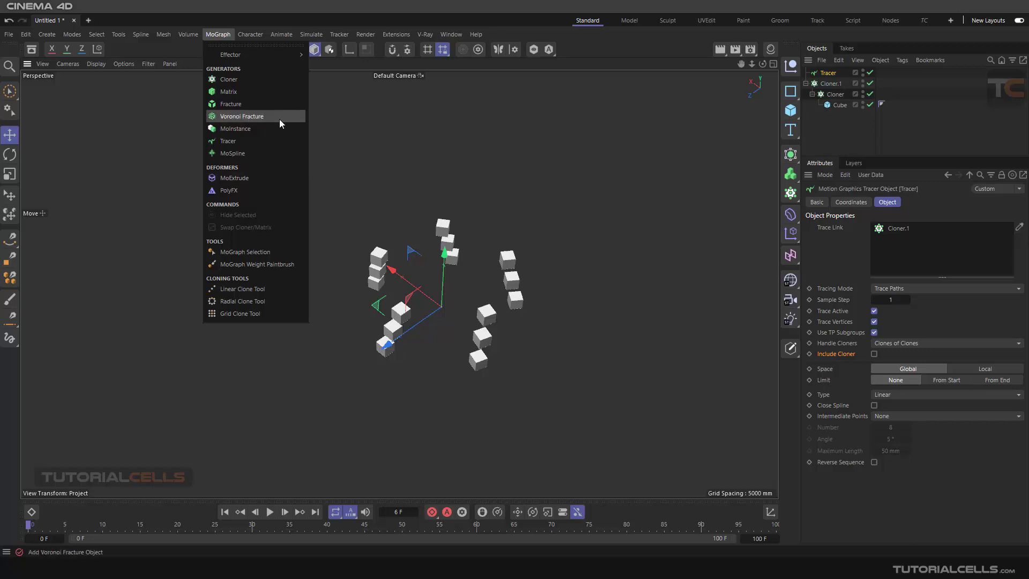
click(420, 236)
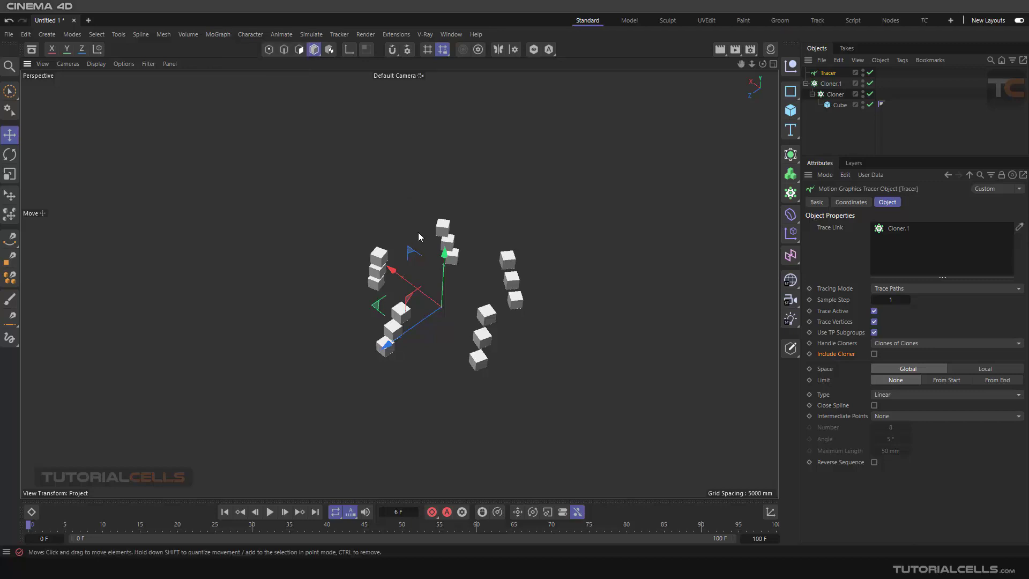